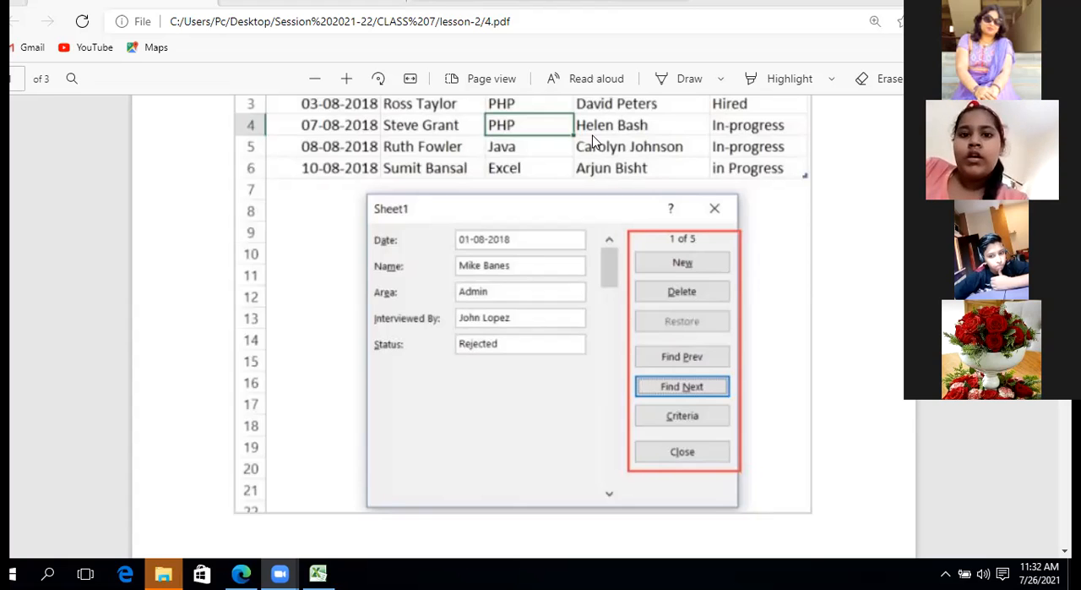
# Switch to the Excel product workbook, shrink its window, and open the data form for the product table
pyautogui.click(318, 574)
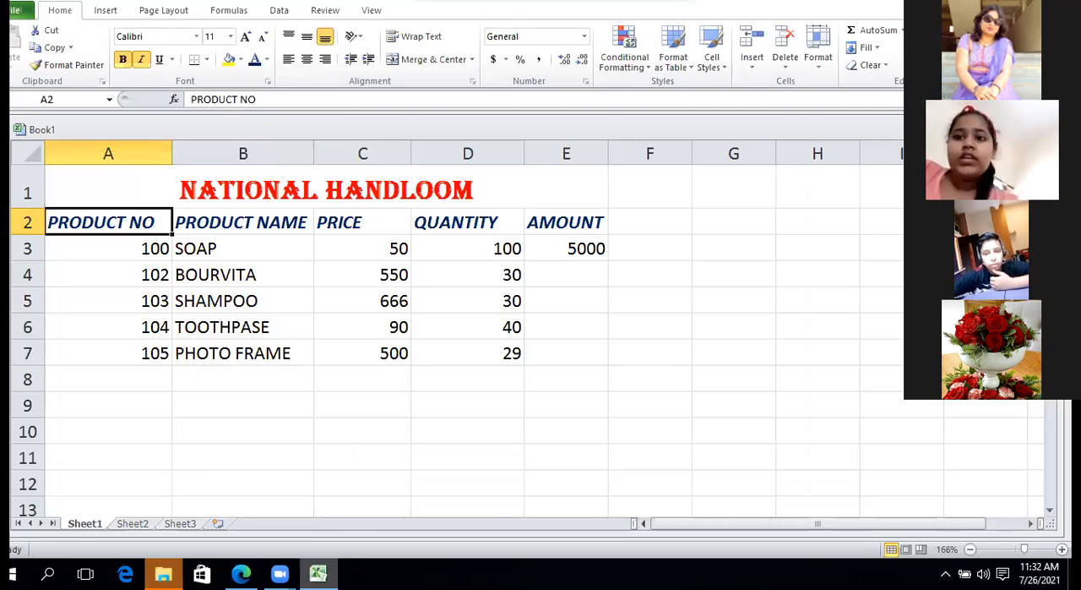
pyautogui.click(573, 250)
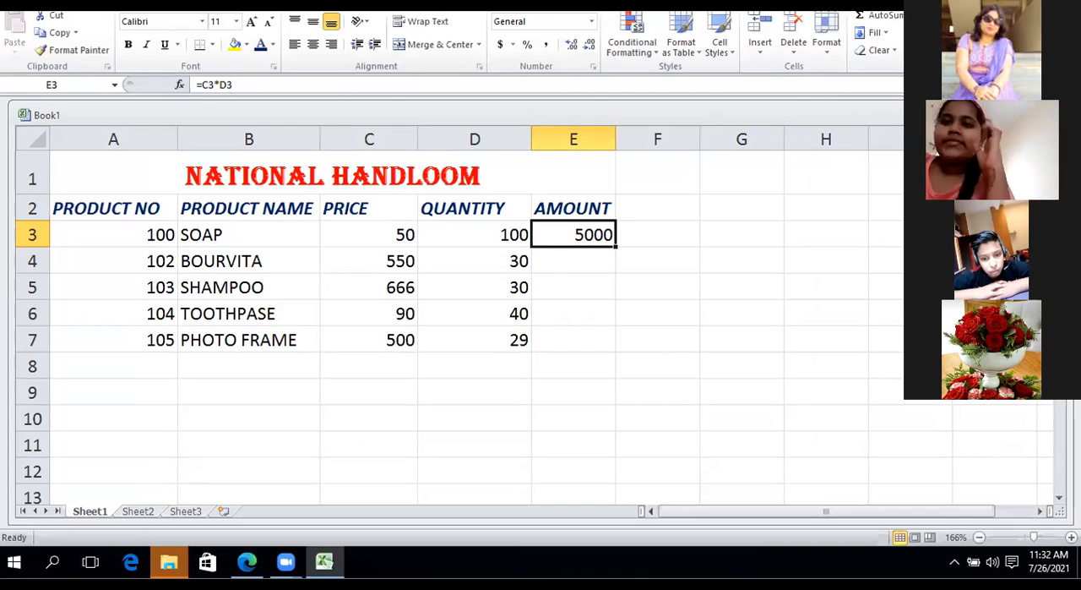
pyautogui.press('super+Down')
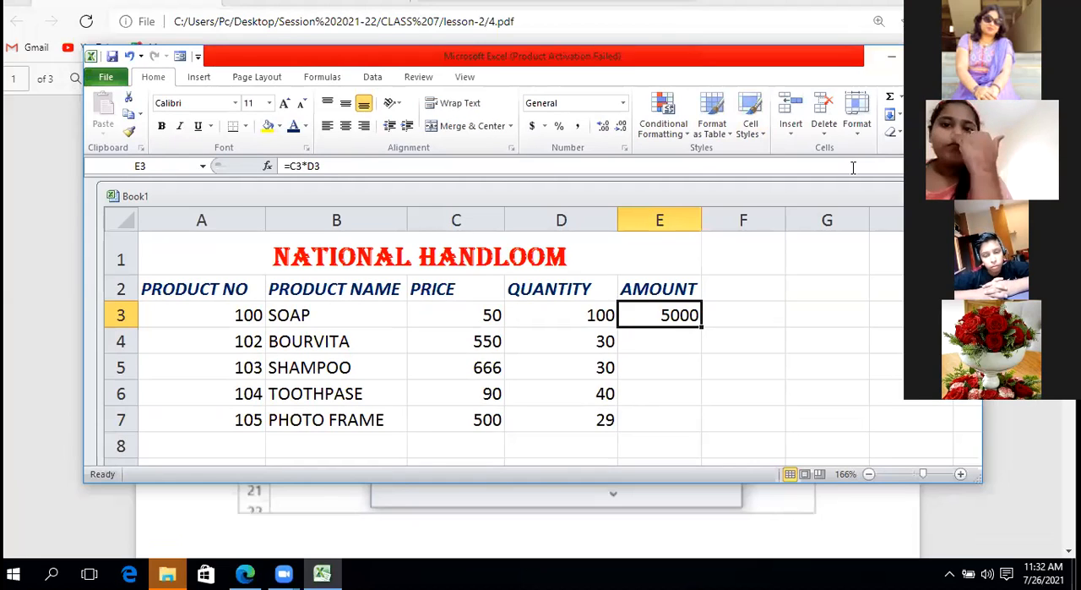
pyautogui.click(647, 365)
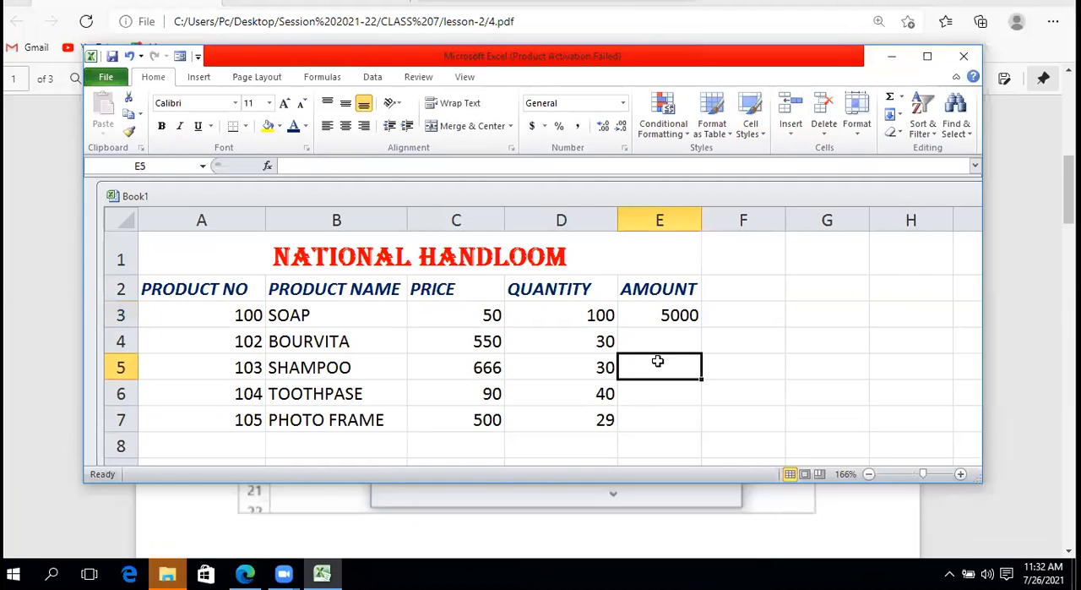
pyautogui.click(179, 58)
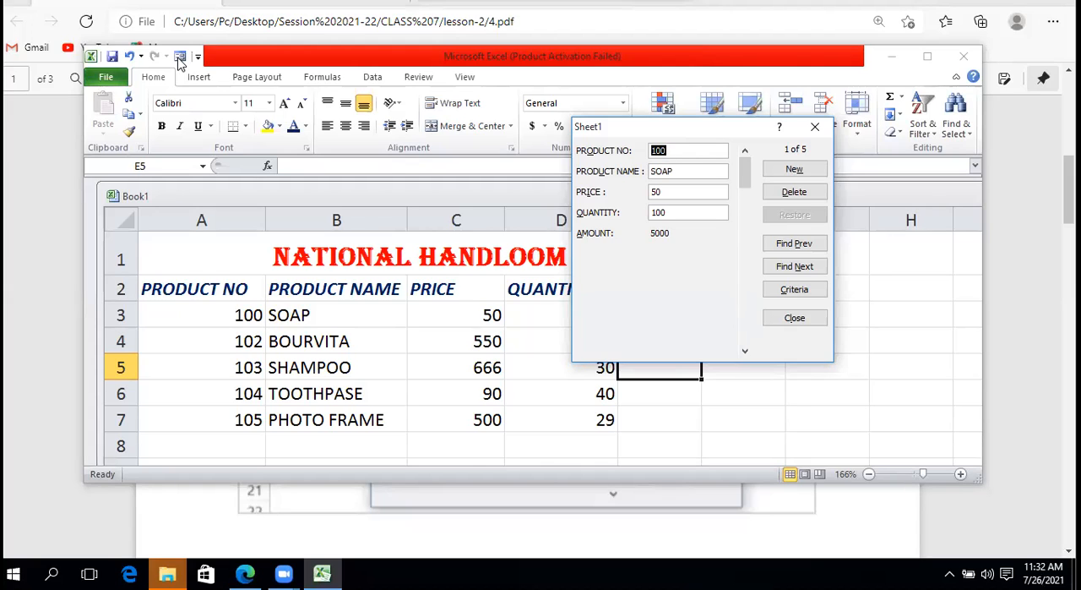
# Browse the product records in the data form forward to the last one and back to the first
pyautogui.click(795, 272)
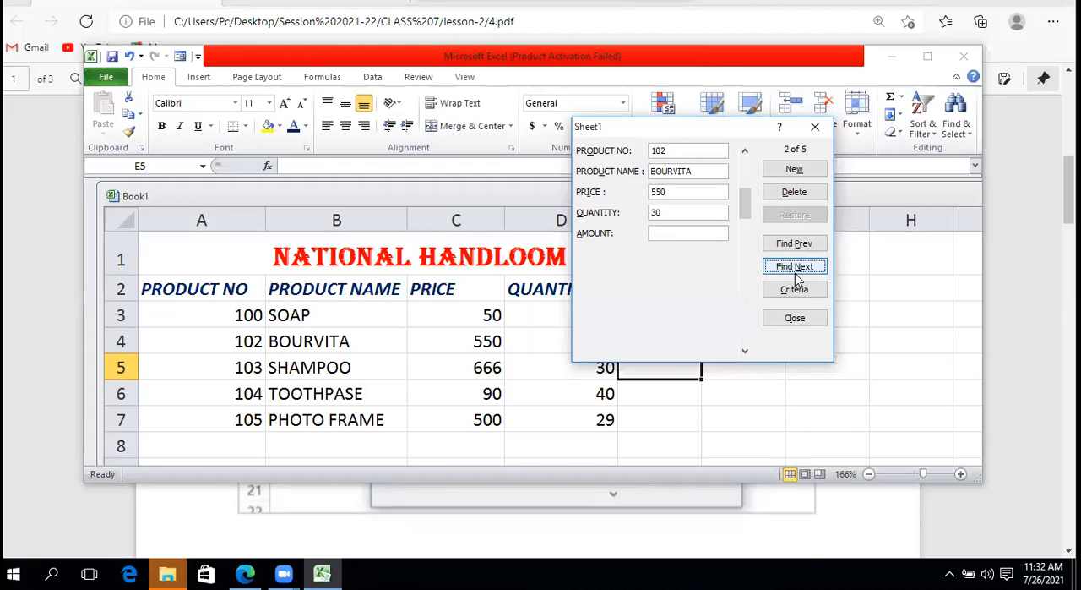
pyautogui.click(797, 279)
pyautogui.click(795, 267)
pyautogui.click(795, 267)
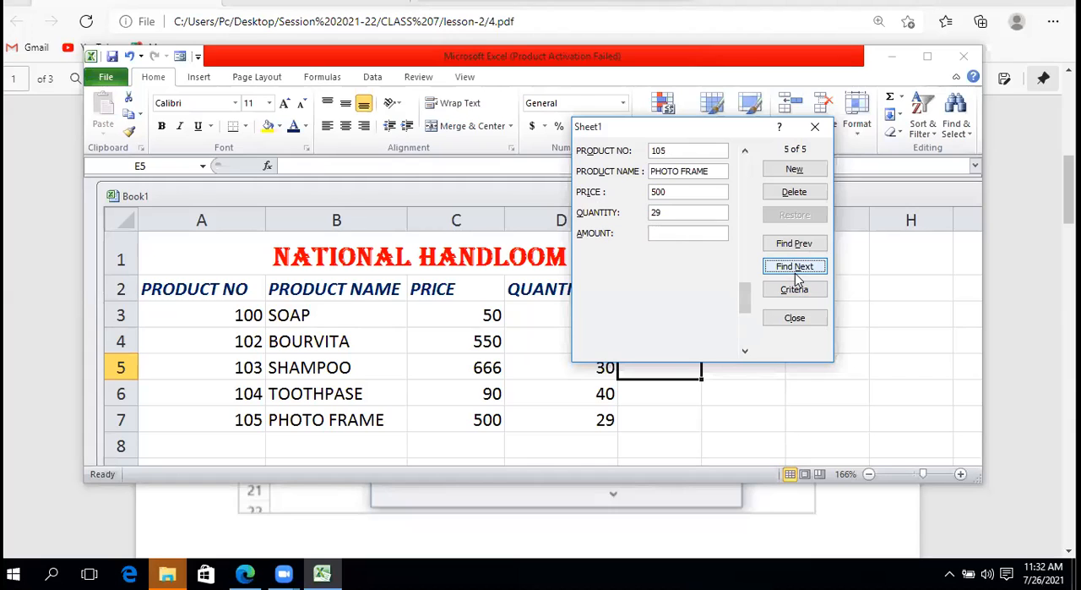
pyautogui.click(807, 245)
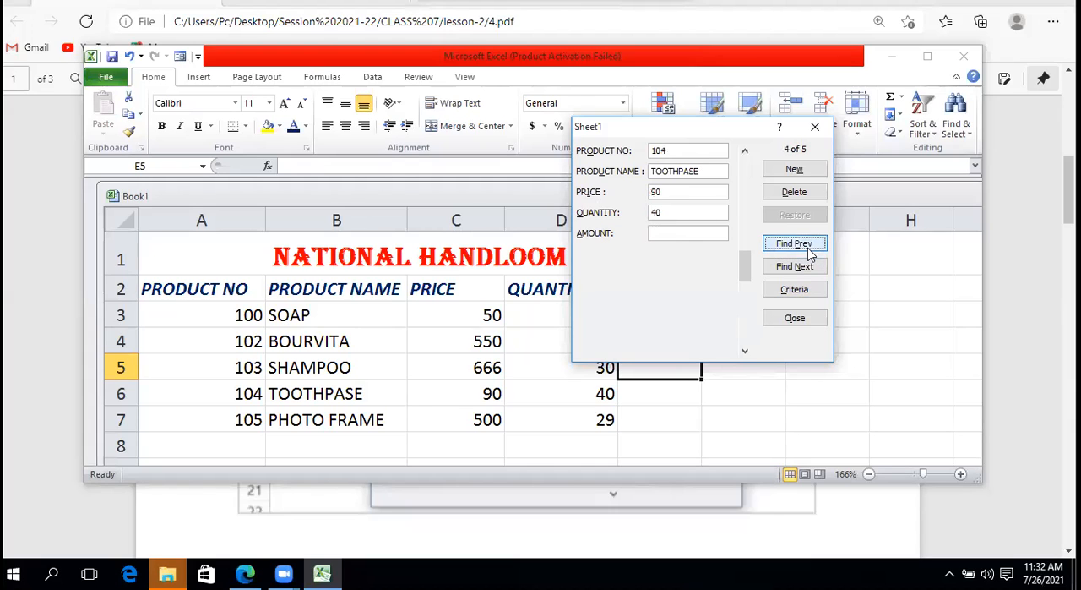
pyautogui.click(806, 245)
pyautogui.click(807, 245)
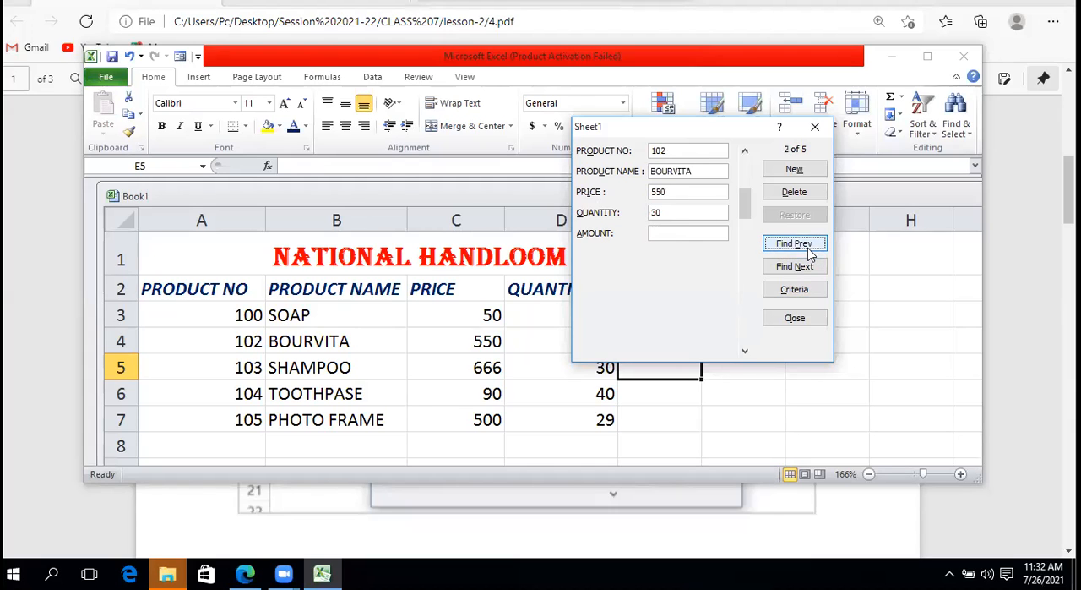
pyautogui.click(808, 245)
pyautogui.click(808, 245)
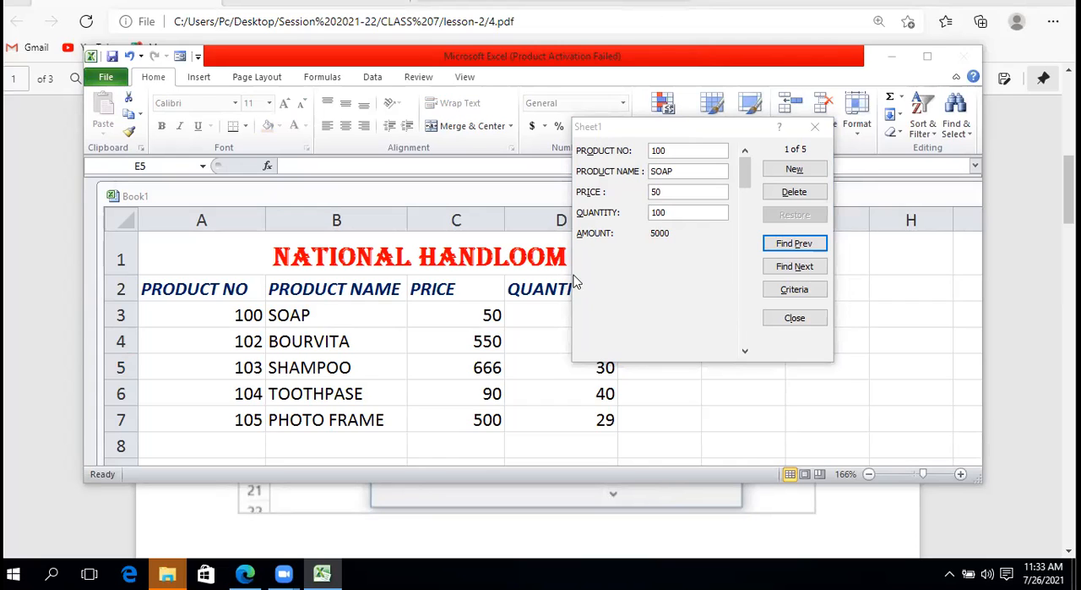
# Add a new record through the data form with product number 106, name "tooth brush", price 50 and quantity 28
pyautogui.click(786, 172)
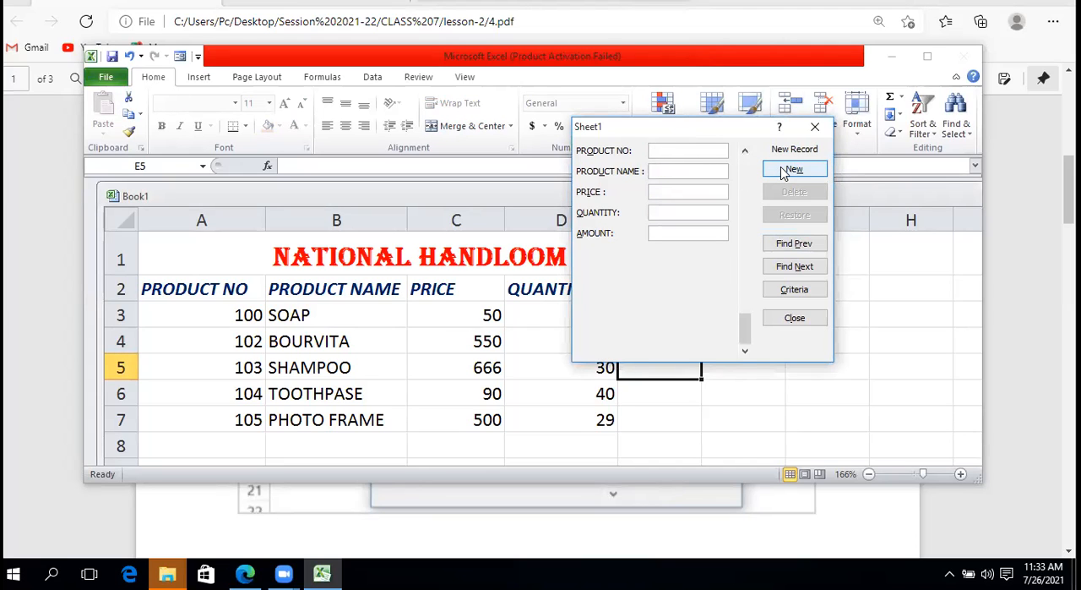
pyautogui.write('106')
pyautogui.press('Tab')
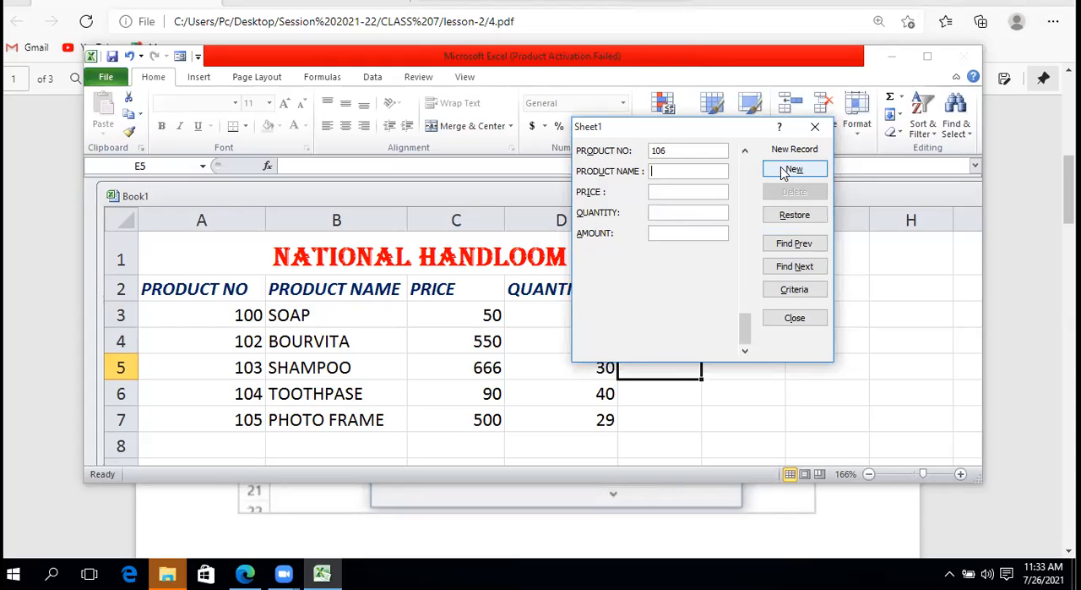
pyautogui.write('tooth brush')
pyautogui.press('Tab')
pyautogui.write('50')
pyautogui.press('Tab')
pyautogui.write('28')
pyautogui.click(786, 170)
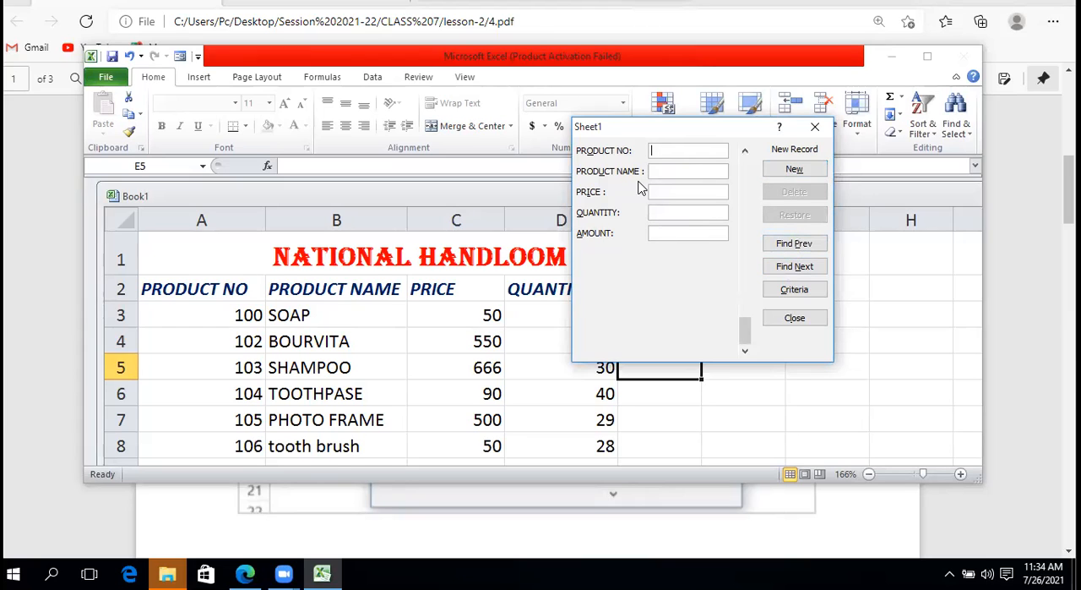
# Find the tooth brush record, product number 106, in the data form and delete it permanently
pyautogui.click(792, 246)
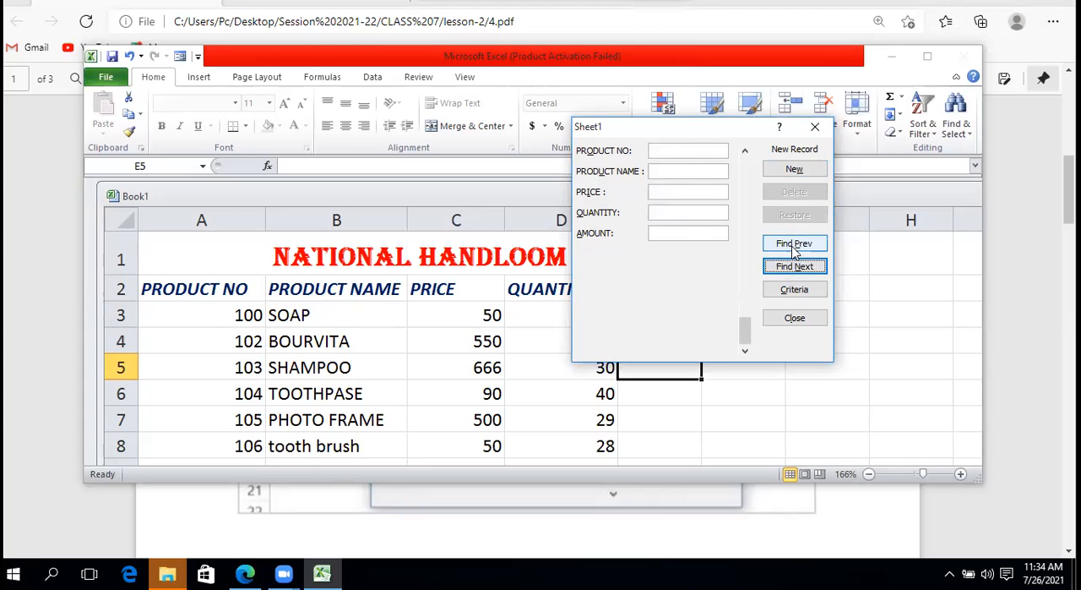
pyautogui.click(793, 247)
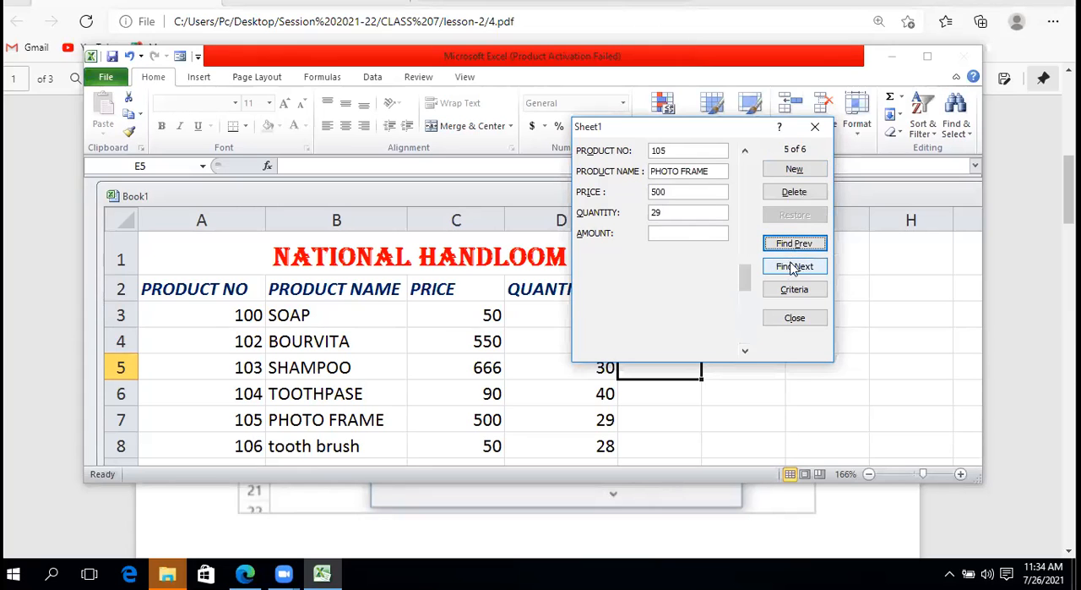
pyautogui.click(794, 266)
pyautogui.click(674, 172)
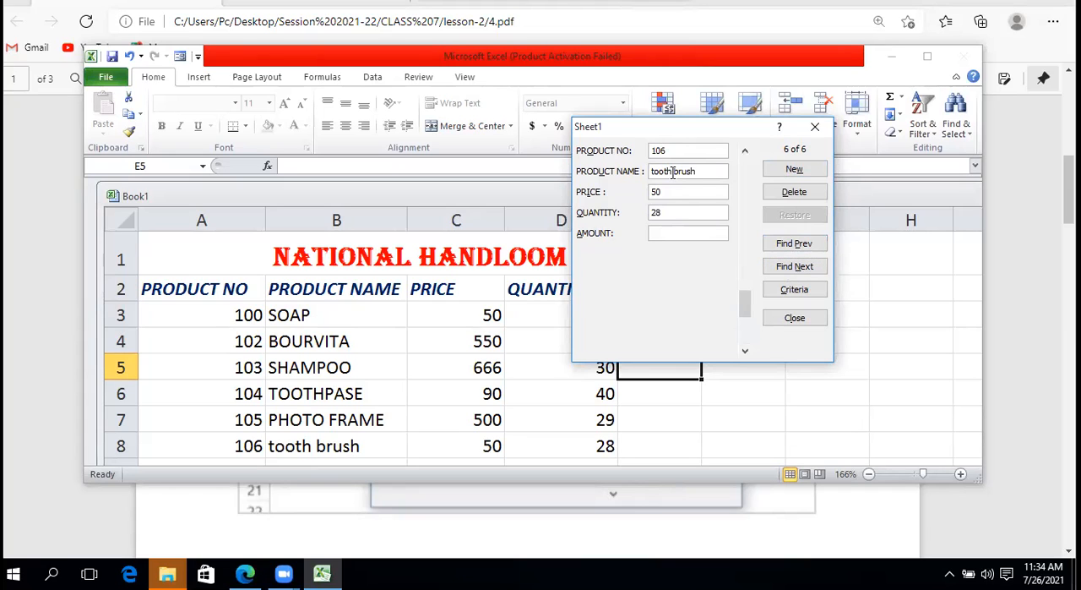
pyautogui.click(794, 193)
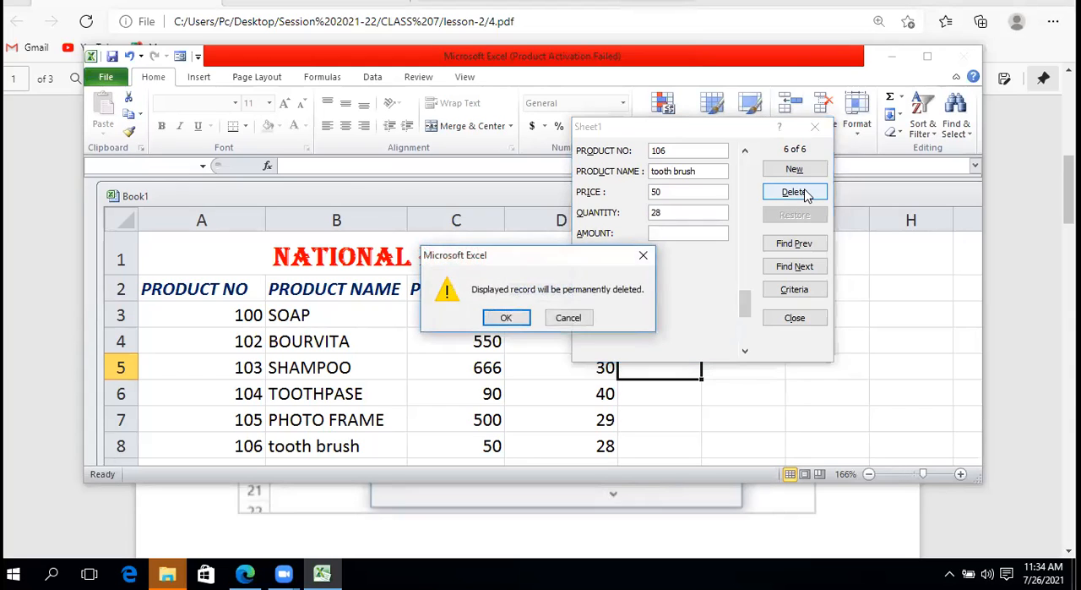
pyautogui.click(494, 320)
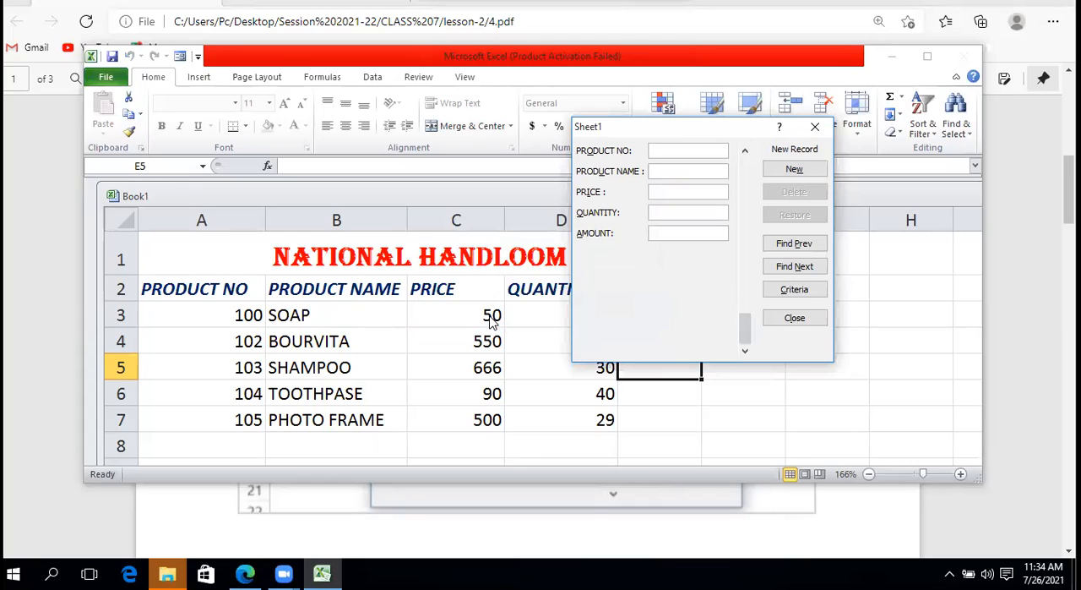
# Step back to the previous record in the data form and forward again to the blank new record
pyautogui.click(693, 213)
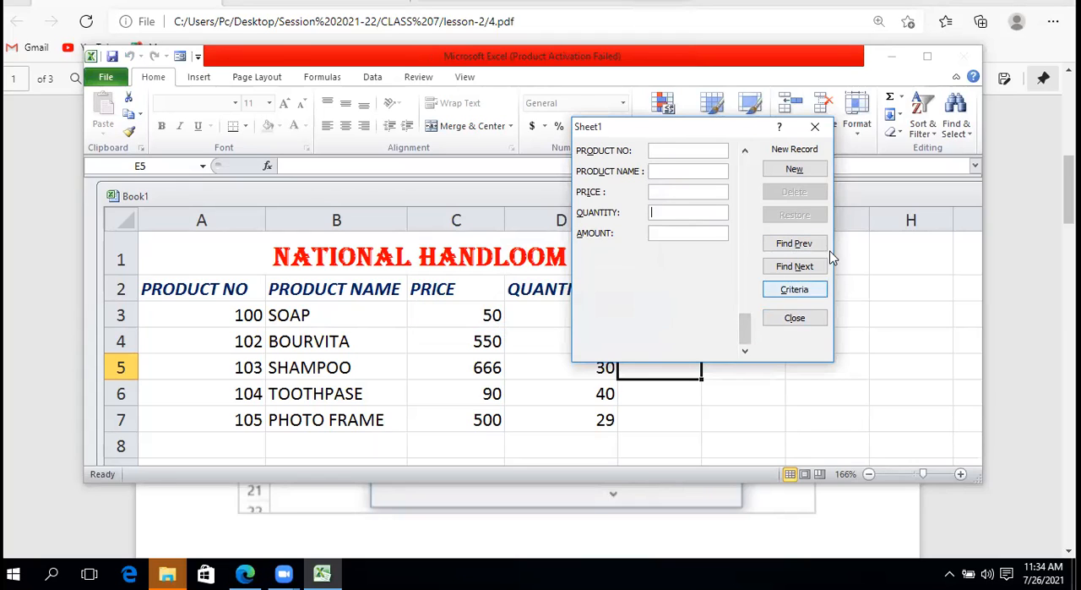
pyautogui.click(803, 247)
pyautogui.click(802, 267)
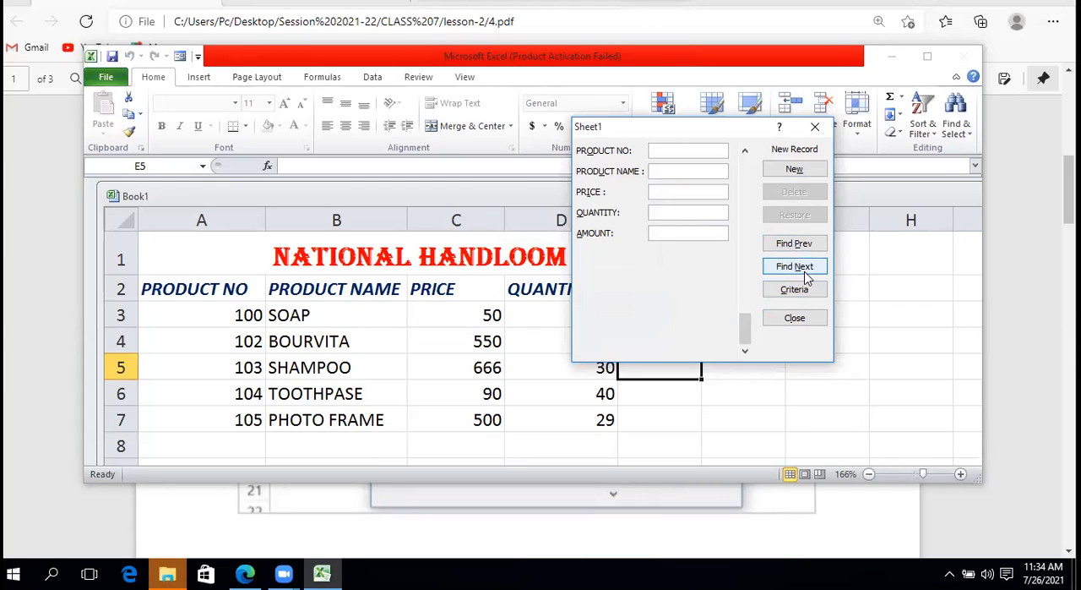
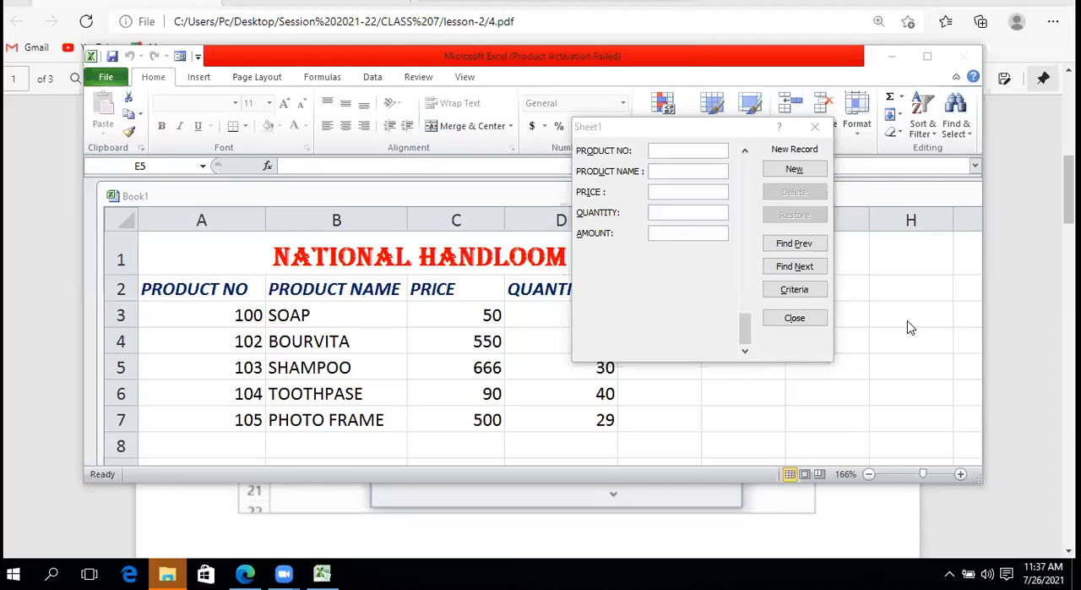
# Search the product records from the blank new record by the product name criterion bourvita, and close the data form
pyautogui.click(794, 289)
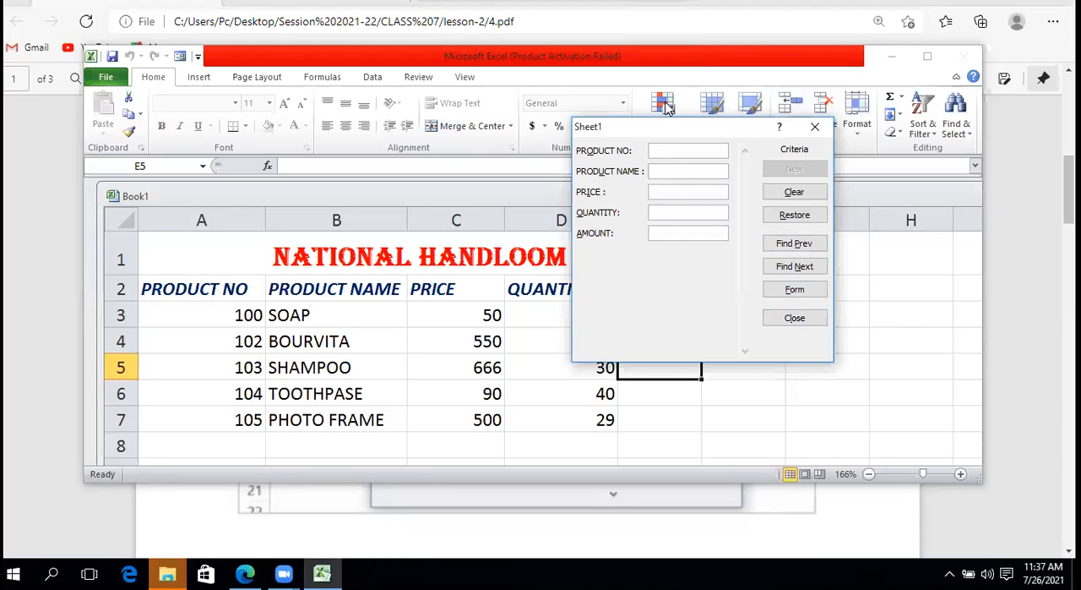
pyautogui.click(670, 170)
pyautogui.write('bourvita')
pyautogui.click(795, 244)
pyautogui.click(795, 267)
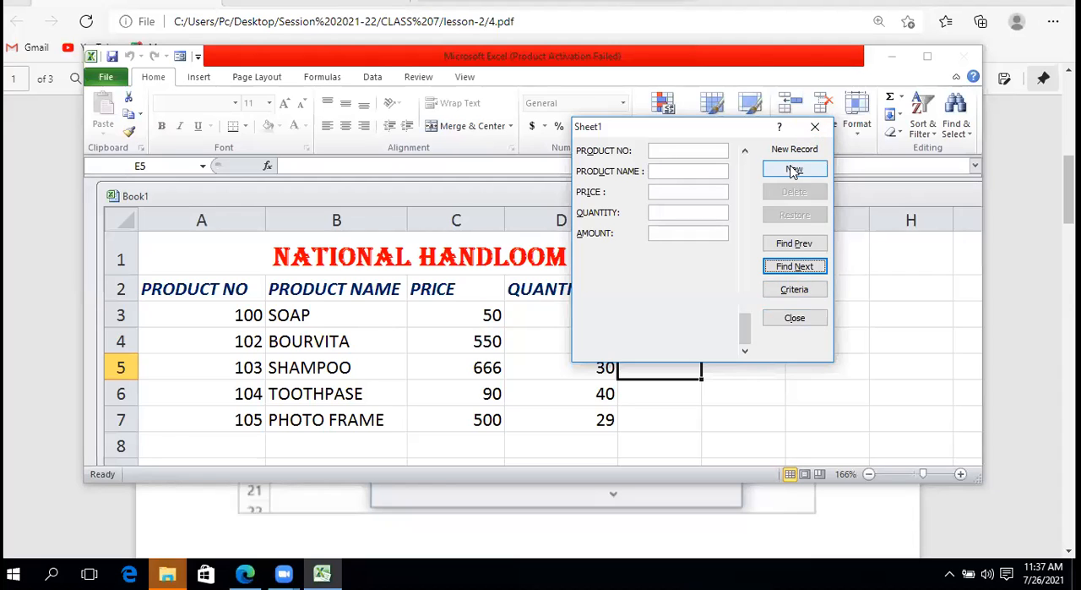
pyautogui.click(798, 244)
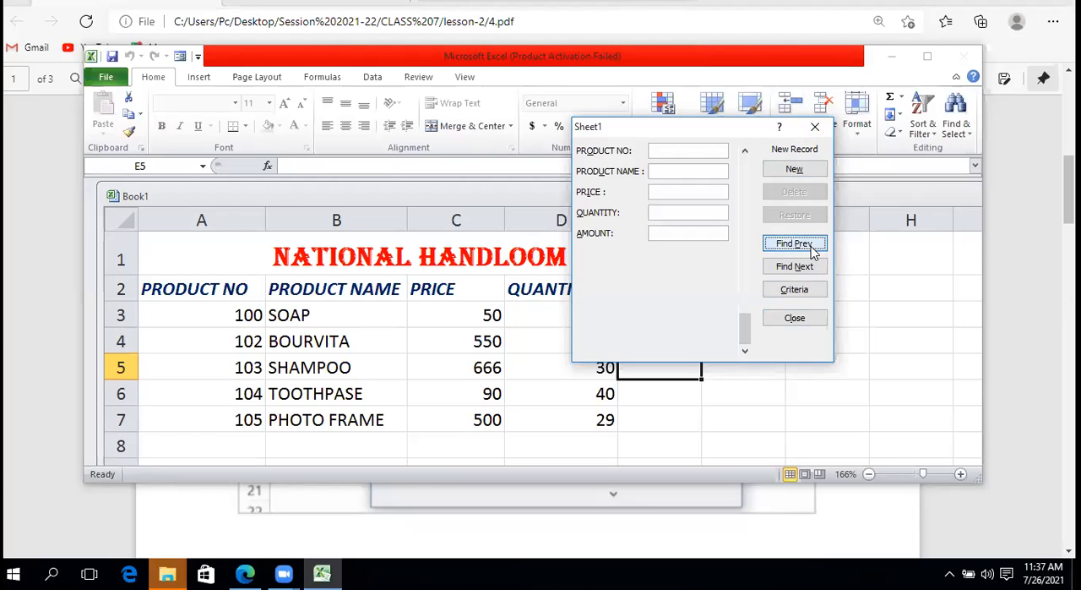
pyautogui.click(794, 267)
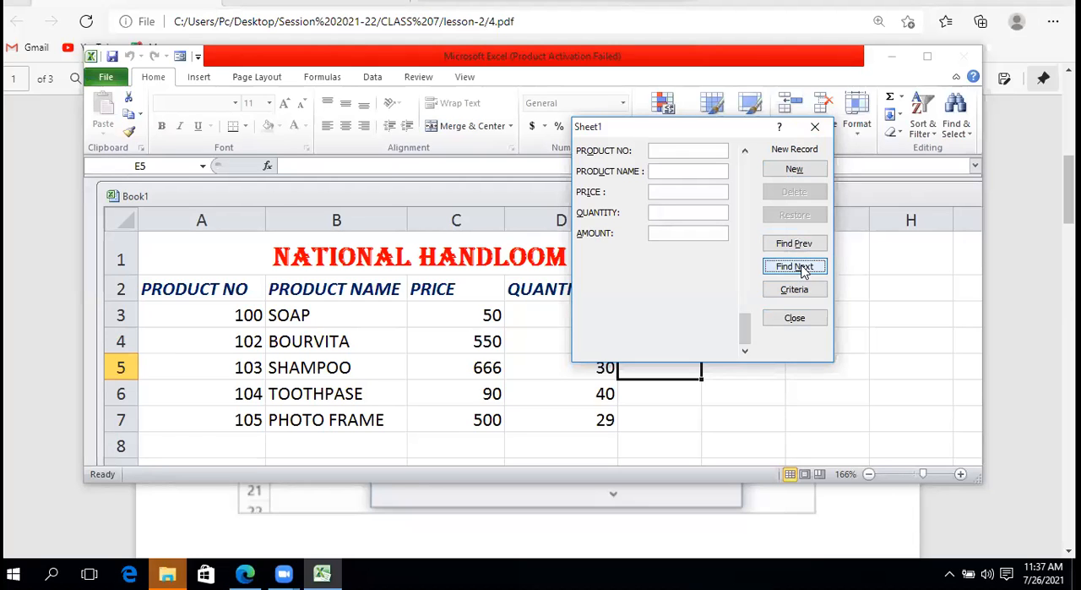
pyautogui.click(796, 318)
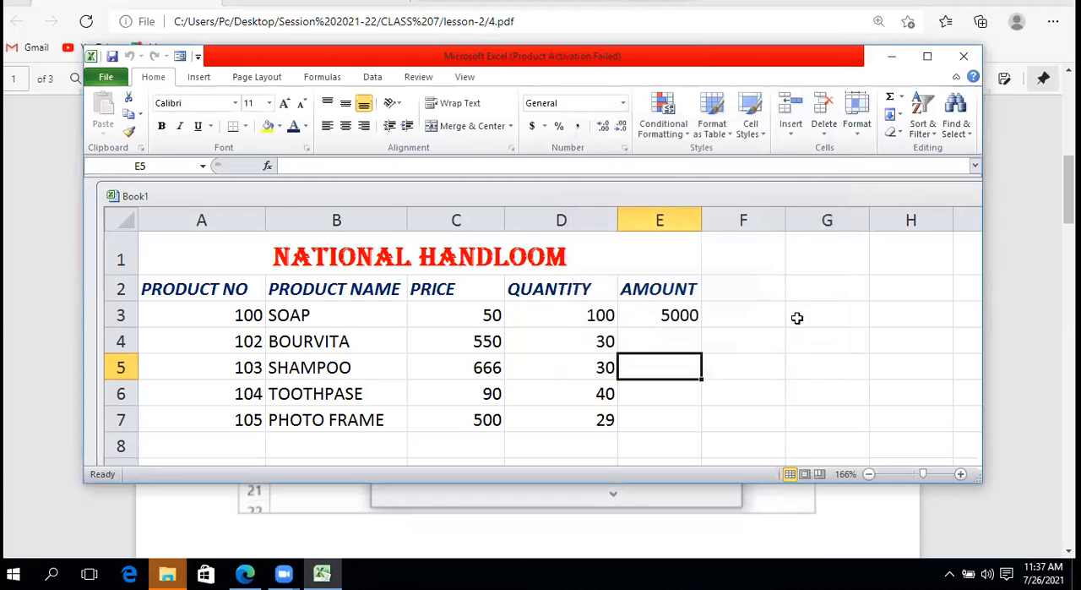
# Reopen the data form, find the next record matching product name bourvita, and move the form clear of the table
pyautogui.click(179, 58)
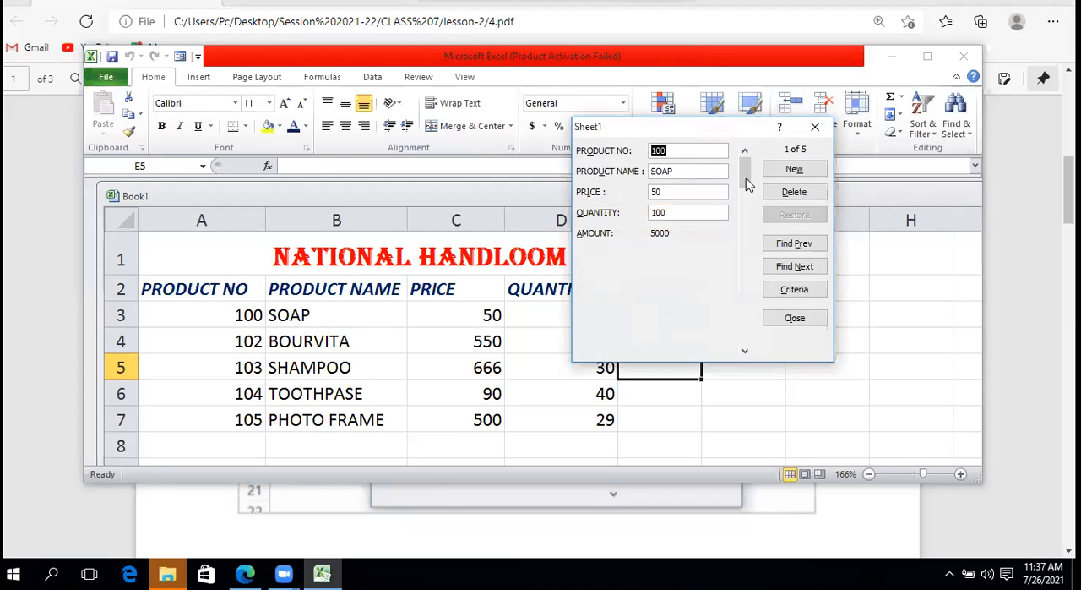
pyautogui.click(790, 289)
pyautogui.click(663, 171)
pyautogui.write('bu')
pyautogui.press('BackSpace')
pyautogui.write('our')
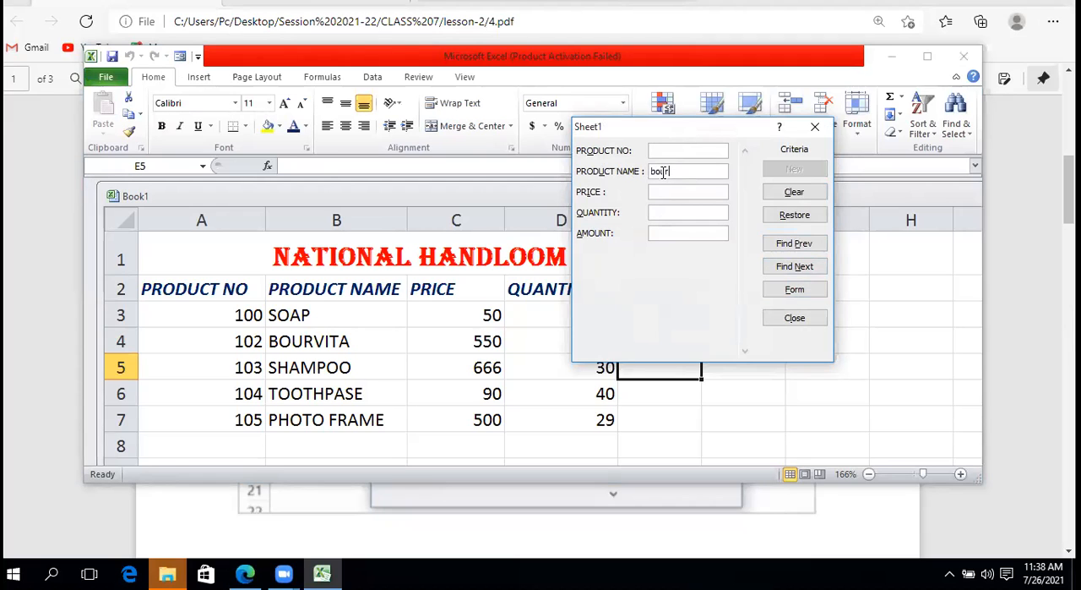
pyautogui.write('vita')
pyautogui.click(801, 272)
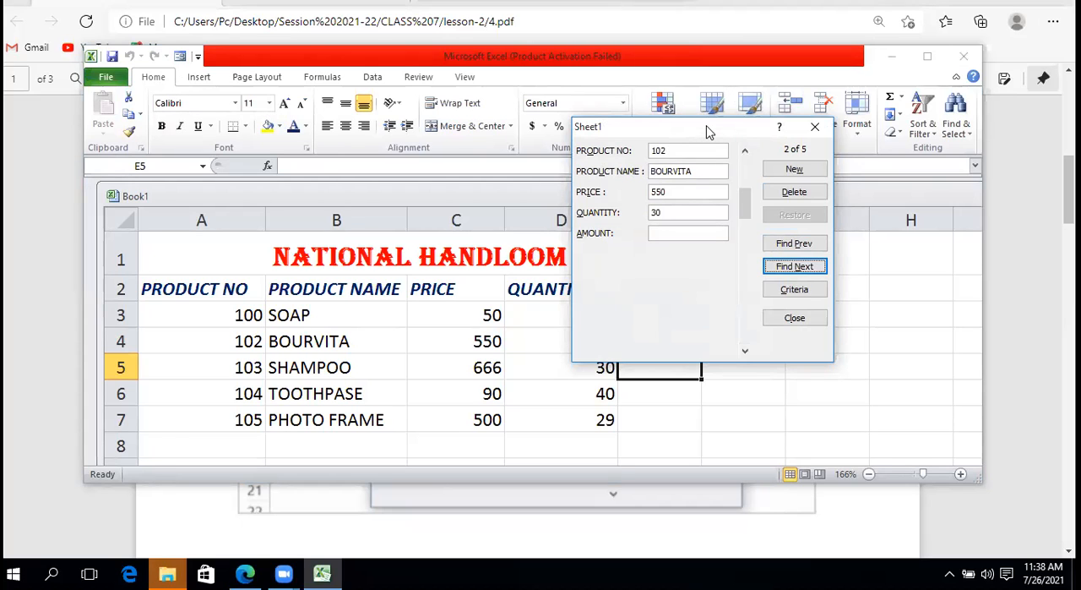
pyautogui.moveTo(708, 132); pyautogui.dragTo(835, 0)
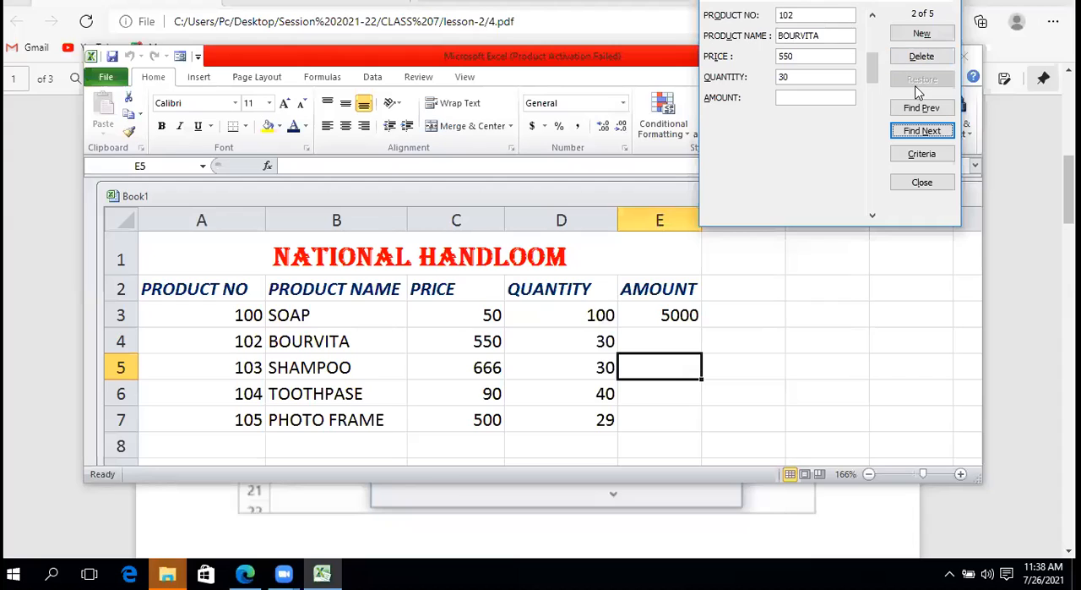
# Replace the bourvita criterion with a price of <100 and find the next matching record
pyautogui.click(920, 157)
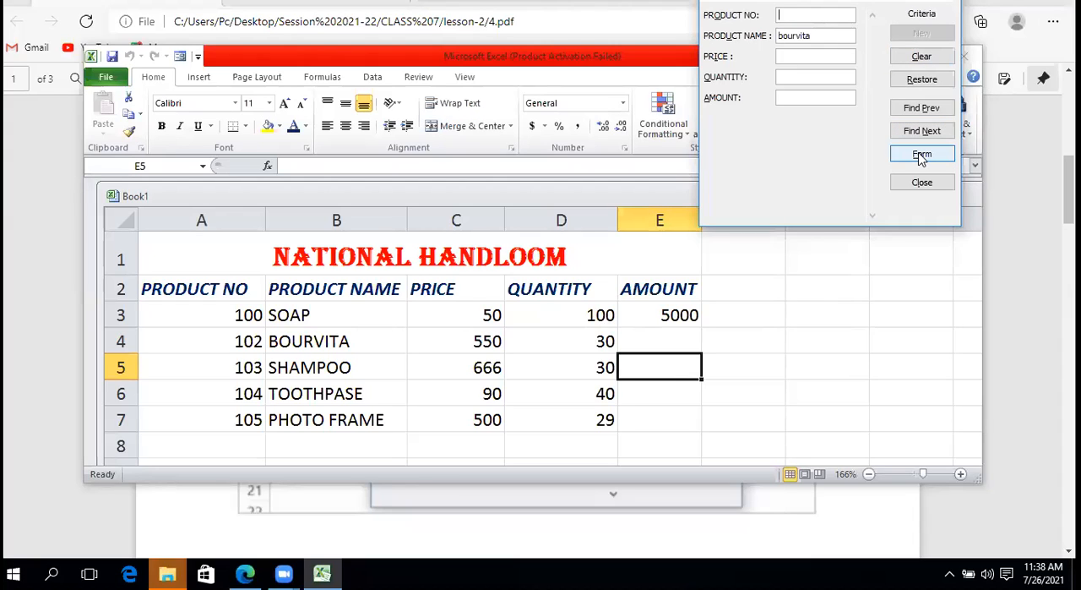
pyautogui.click(830, 34)
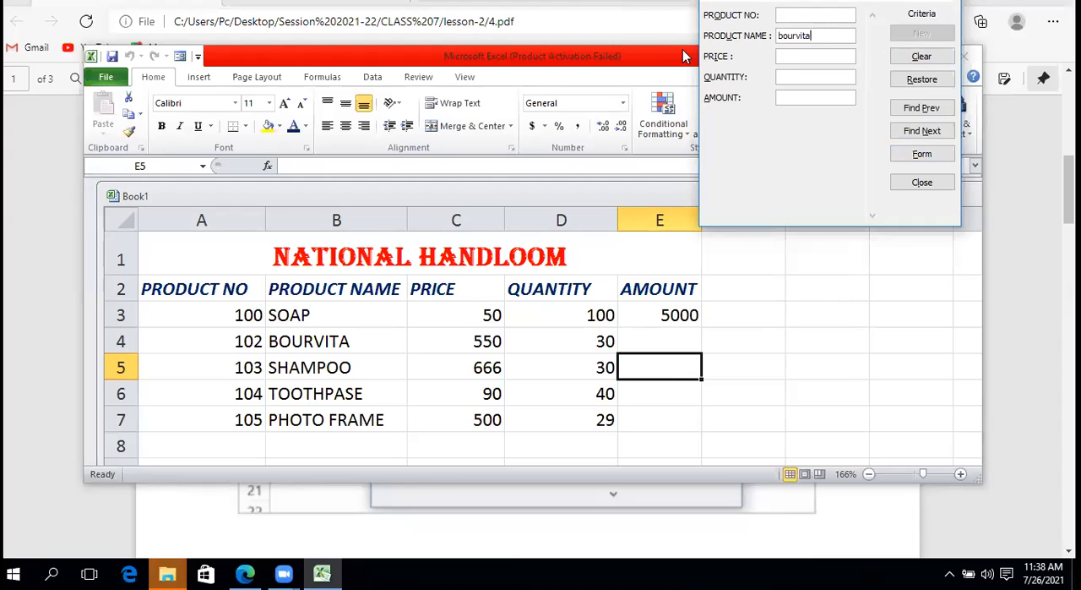
pyautogui.press('BackSpace')
pyautogui.press('BackSpace')
pyautogui.press('BackSpace')
pyautogui.press('BackSpace')
pyautogui.press('BackSpace')
pyautogui.press('BackSpace')
pyautogui.press('BackSpace')
pyautogui.press('BackSpace')
pyautogui.write('<100')
pyautogui.click(924, 133)
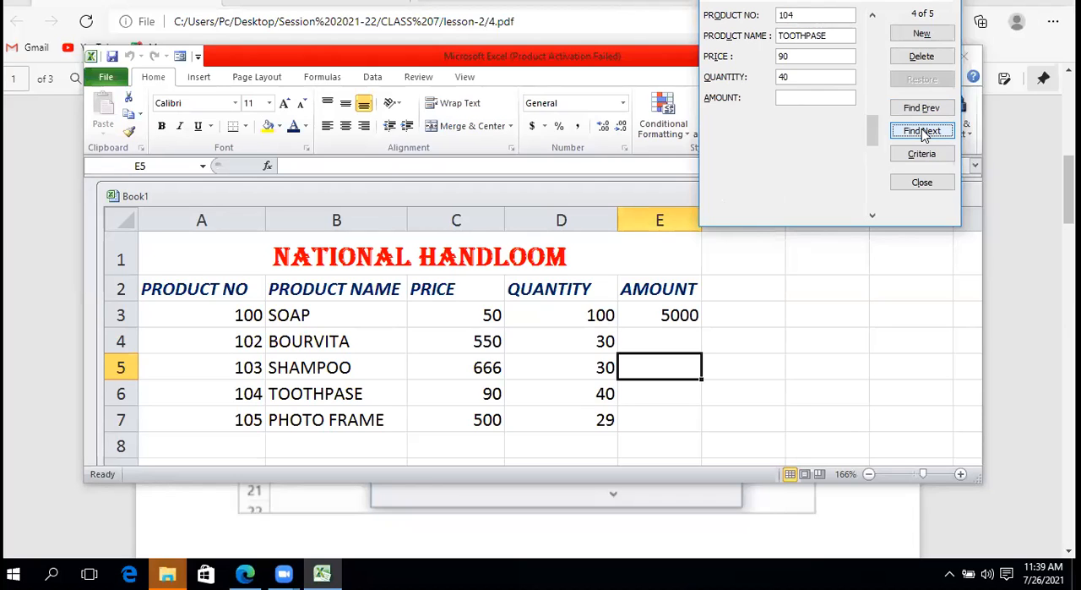
# Step back and forth between the records priced below 100, and close the data form
pyautogui.click(924, 110)
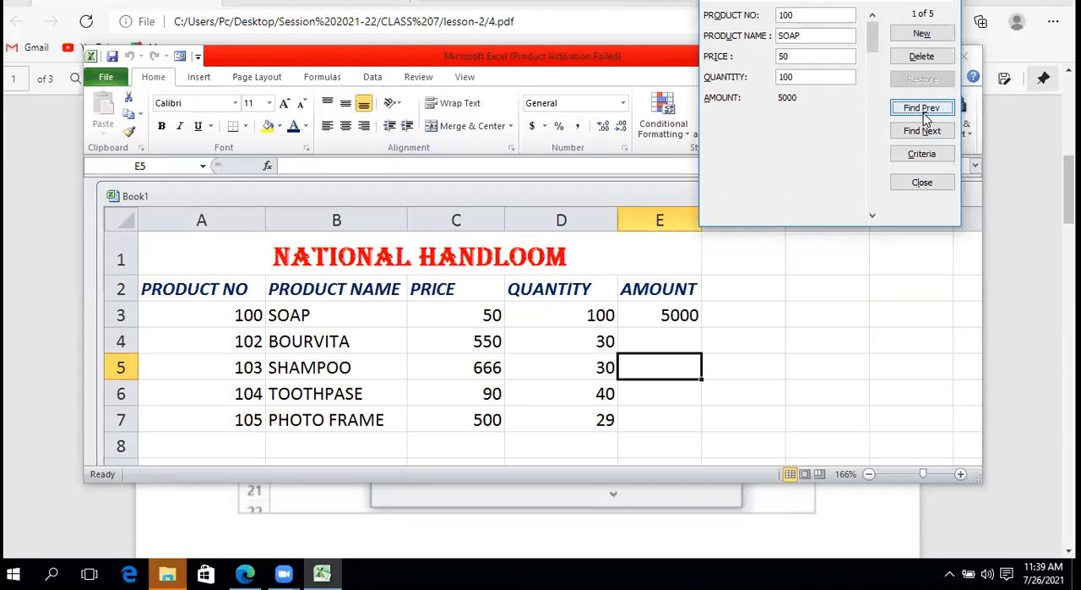
pyautogui.click(924, 112)
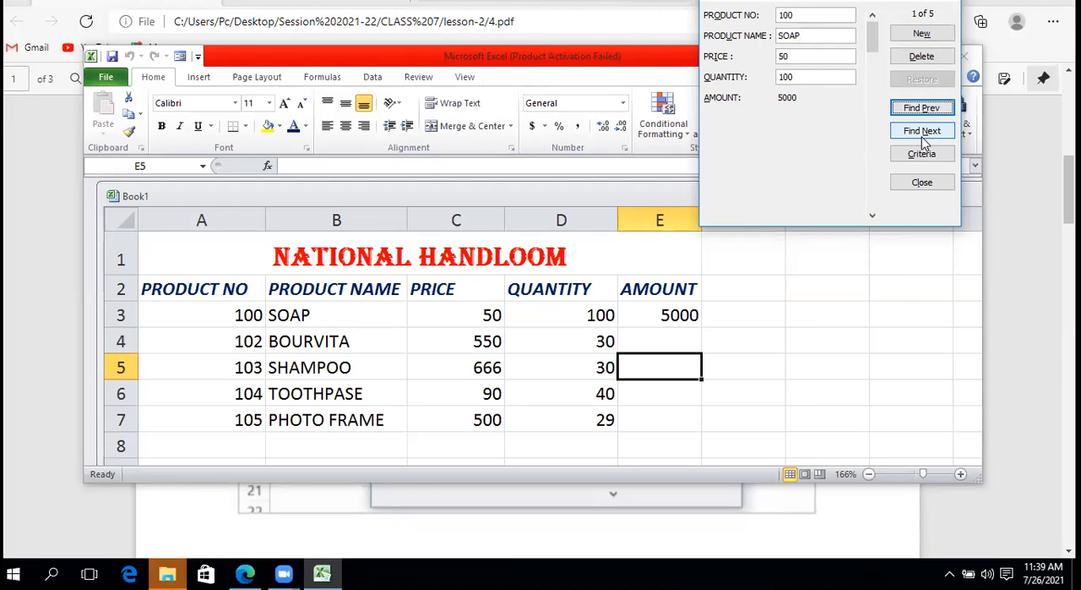
pyautogui.click(926, 136)
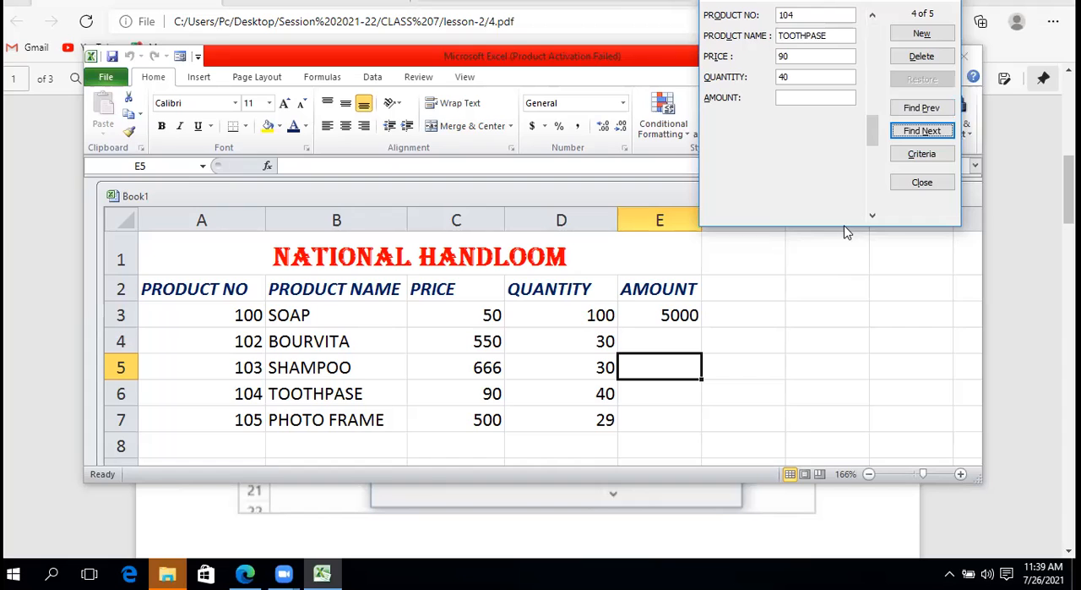
pyautogui.click(921, 110)
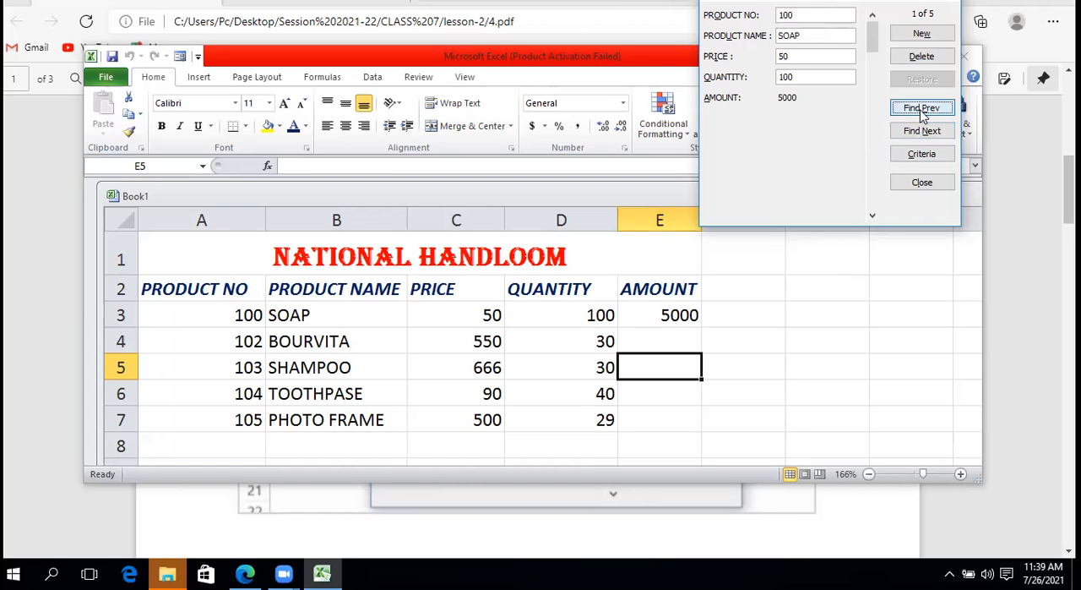
pyautogui.click(921, 129)
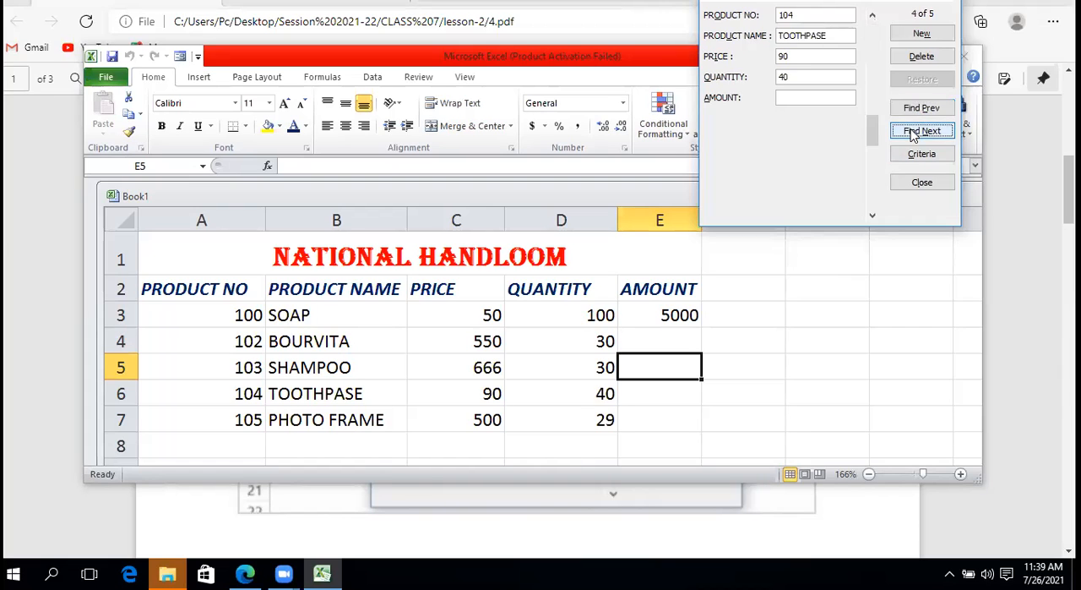
pyautogui.click(921, 110)
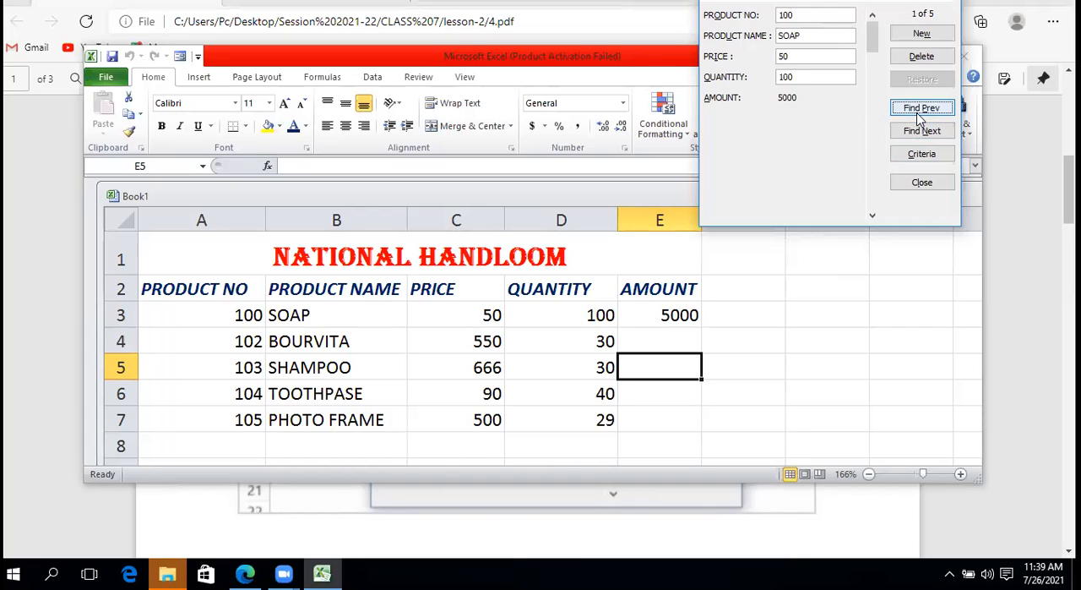
pyautogui.click(920, 131)
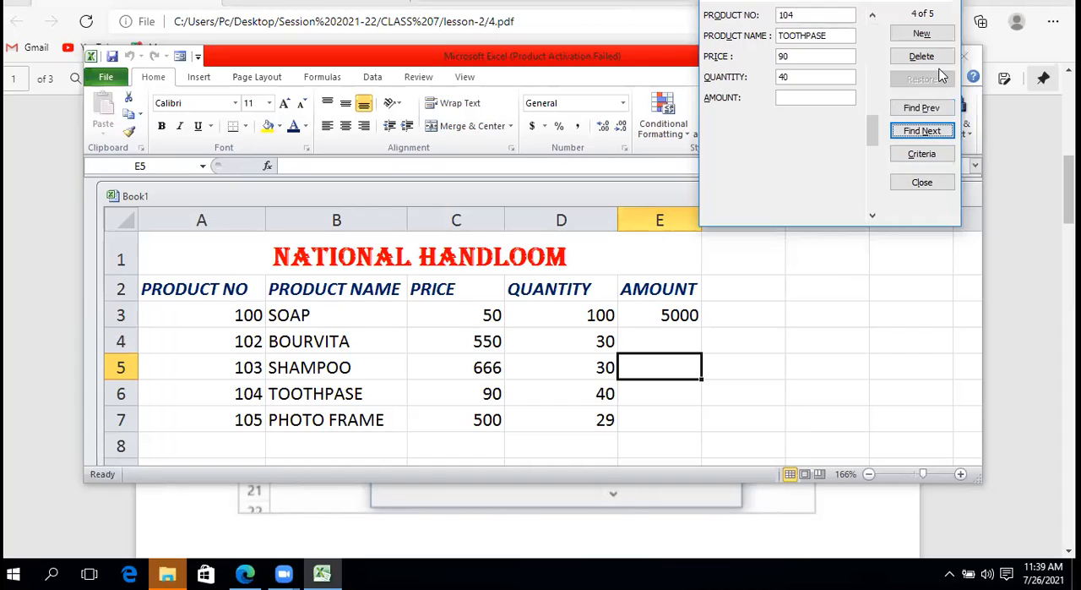
pyautogui.click(922, 183)
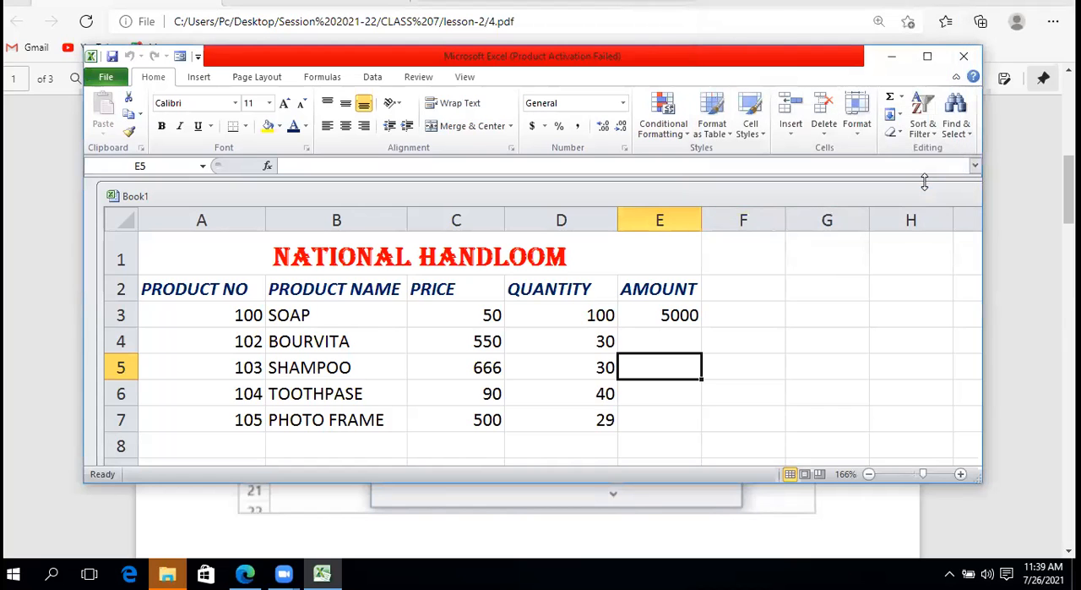
# Reopen the product table's data form and minimize the PDF window behind the spreadsheet
pyautogui.click(180, 56)
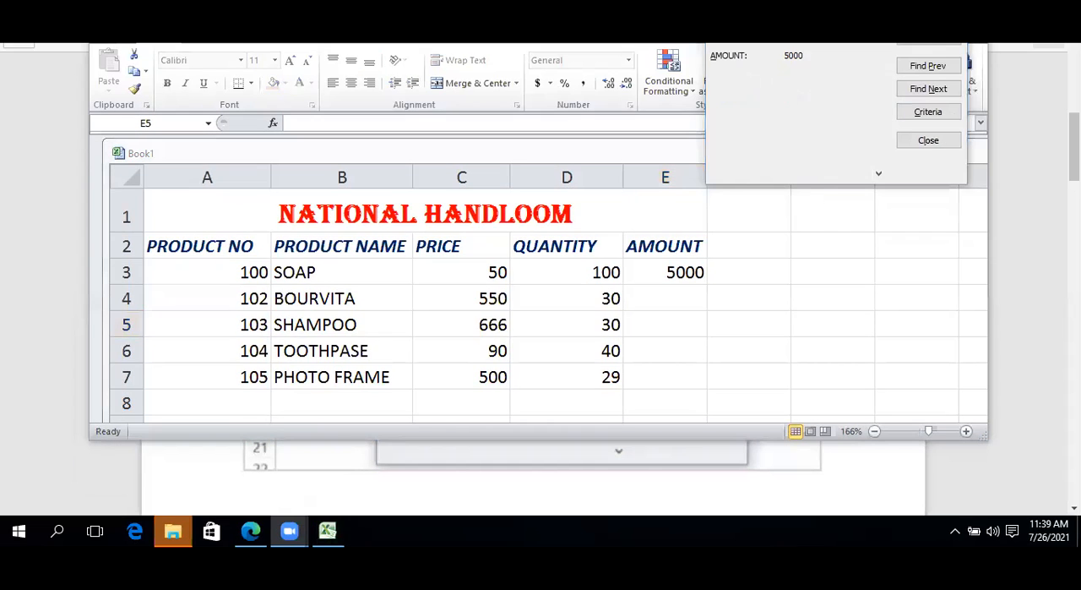
pyautogui.hotkey('alt', 'Tab')
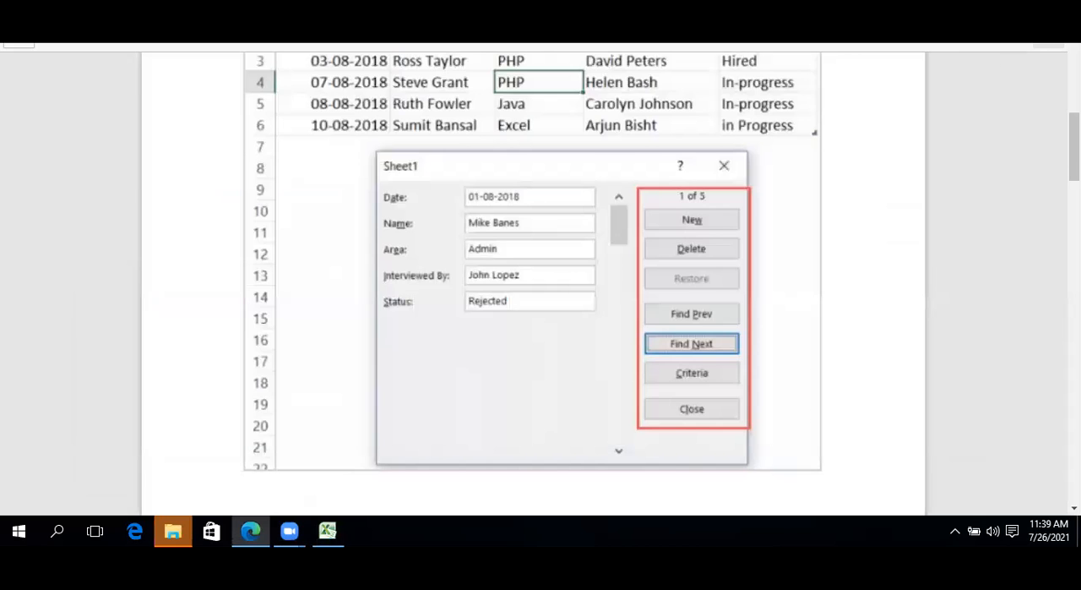
pyautogui.press('super+Down')
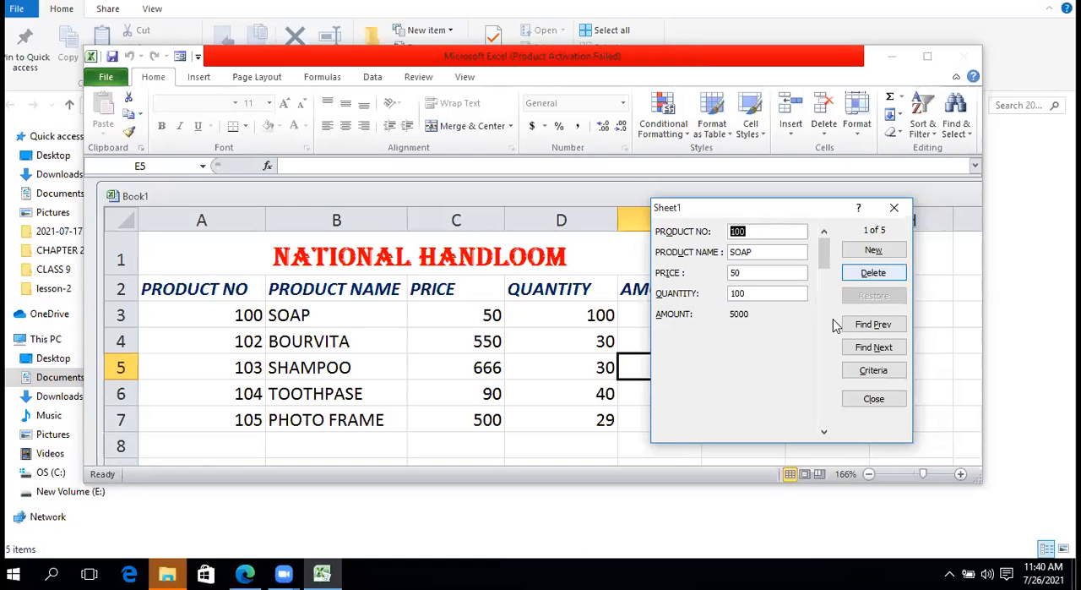
pyautogui.moveTo(824, 210); pyautogui.dragTo(842, 109)
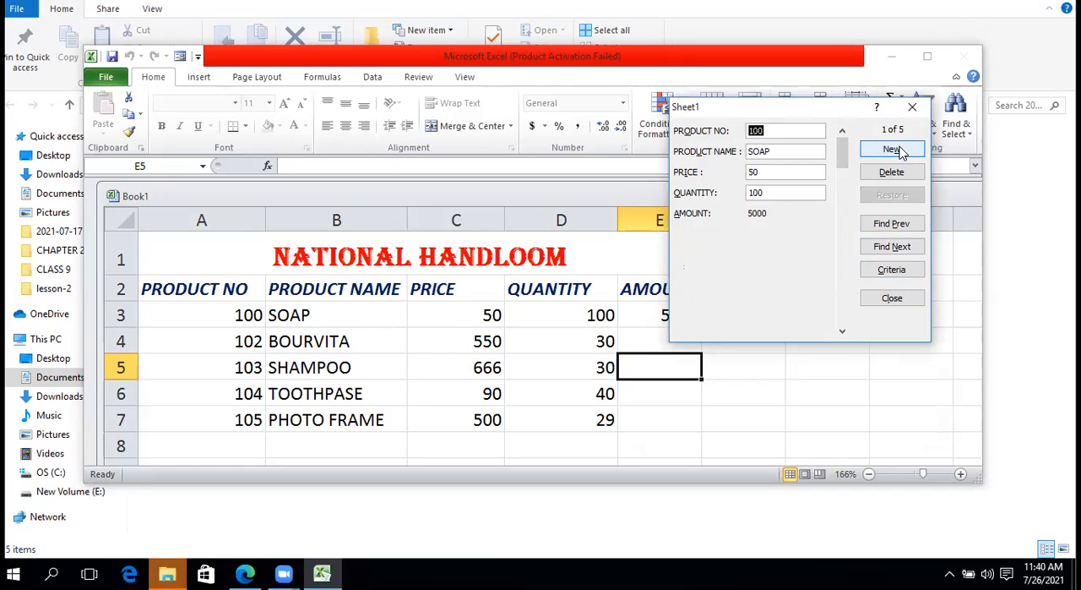
# Close the data form, reopen it from the BOURVITA price cell C4 and start a blank new record
pyautogui.click(880, 297)
pyautogui.click(483, 340)
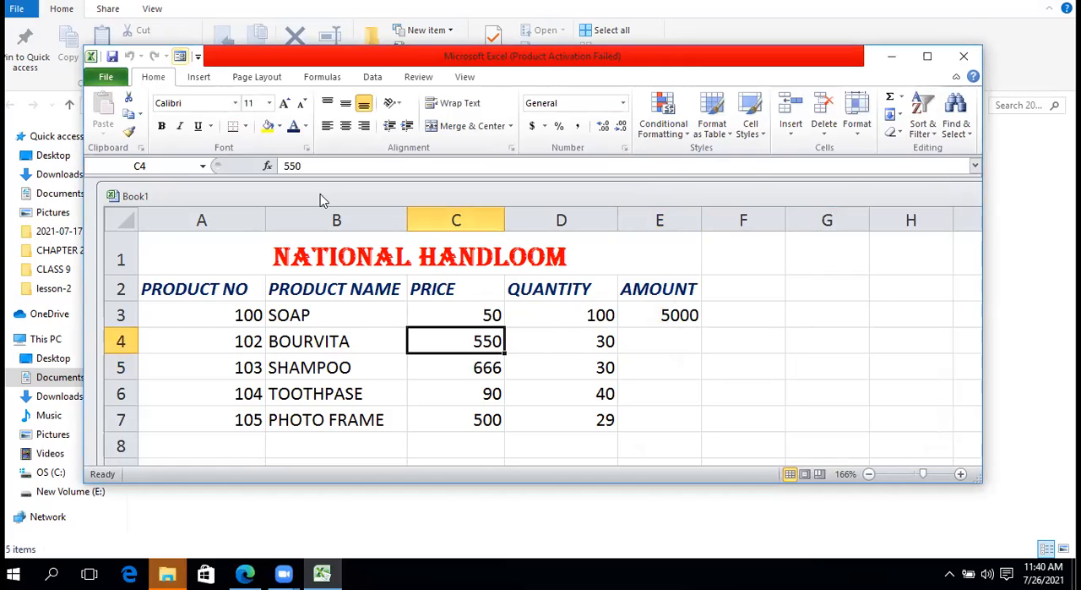
pyautogui.click(180, 57)
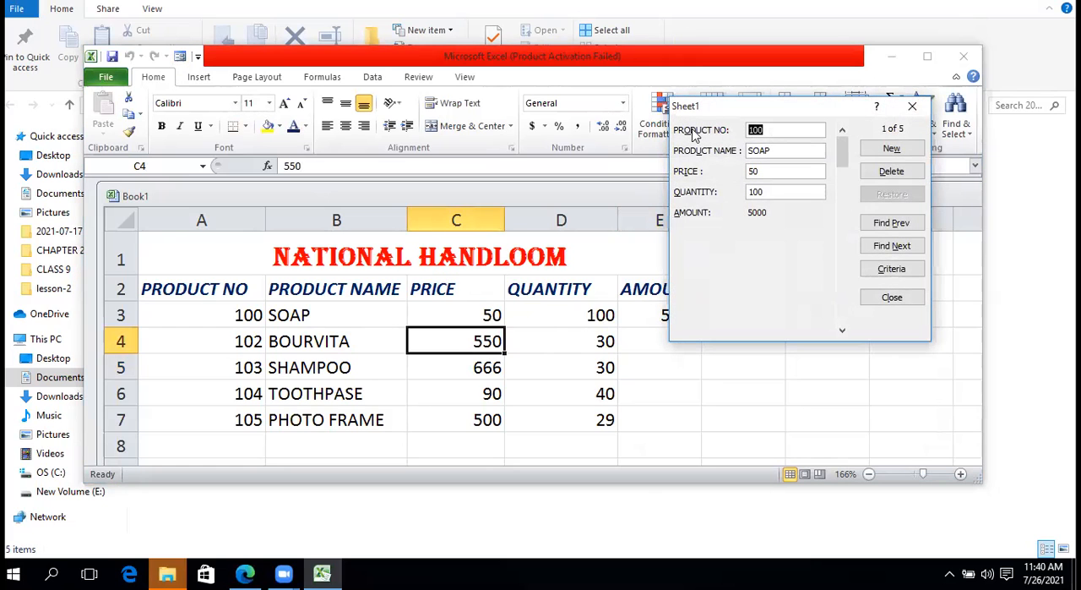
pyautogui.click(893, 149)
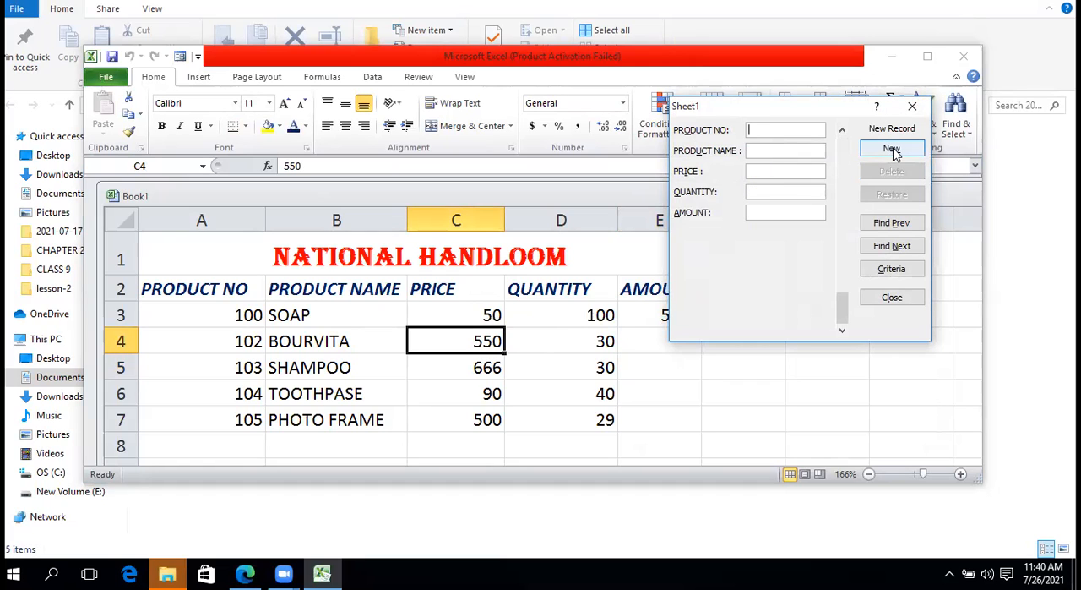
# Fill the new record with product number 109`, name fg, price and quantity kjklj and amount kljkl, and discard the entries with Restore
pyautogui.write('sdf')
pyautogui.press('Tab')
pyautogui.write('fg')
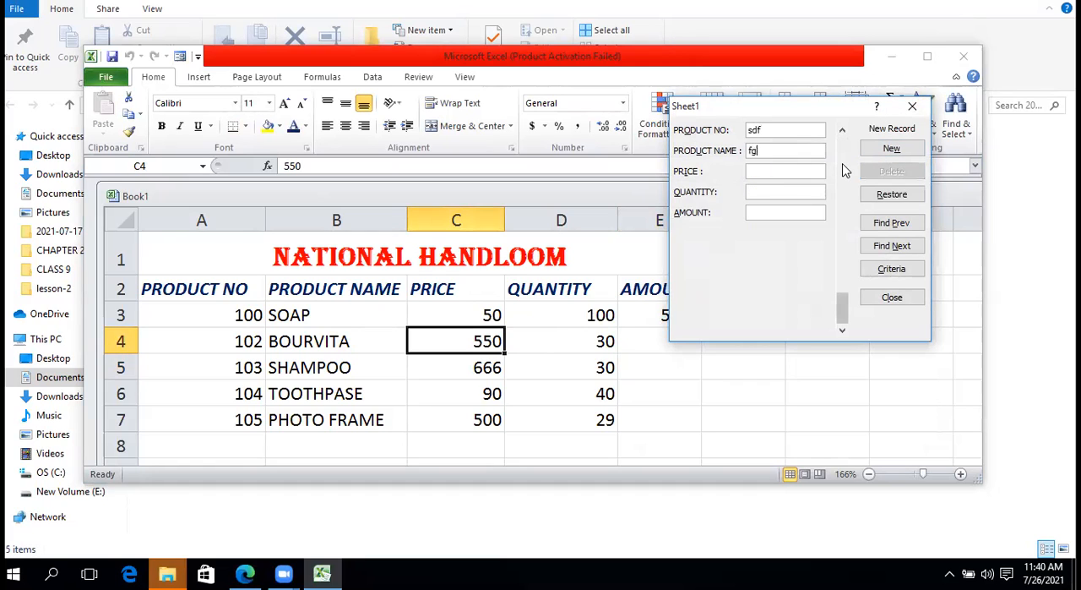
pyautogui.moveTo(788, 130); pyautogui.dragTo(684, 137)
pyautogui.moveTo(769, 132); pyautogui.dragTo(733, 132)
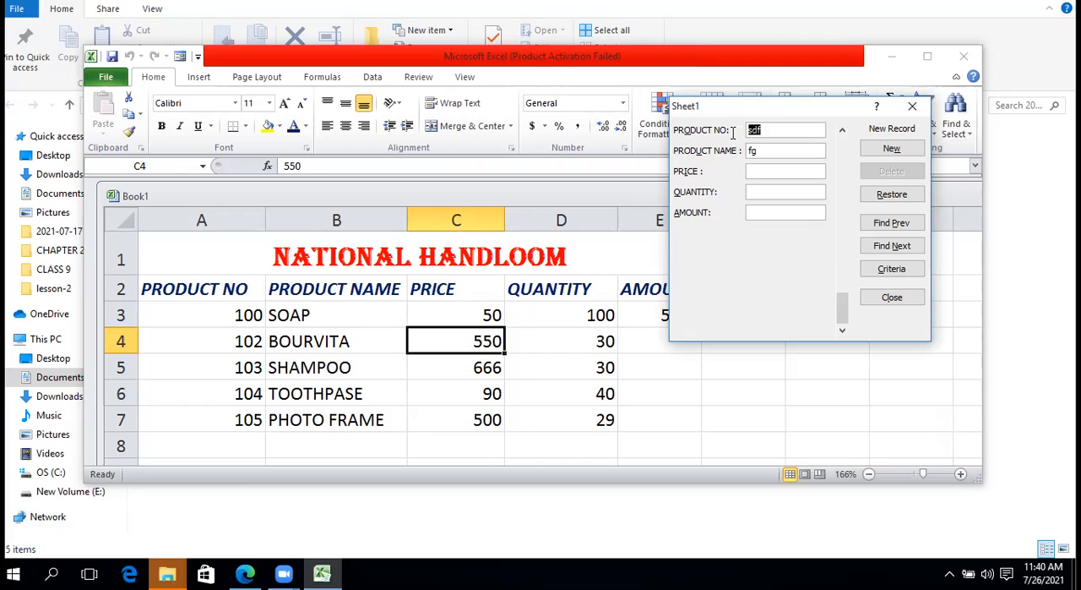
pyautogui.write('109`')
pyautogui.press('Tab')
pyautogui.press('Tab')
pyautogui.write('kjklj')
pyautogui.press('Tab')
pyautogui.write('kjklj')
pyautogui.press('Tab')
pyautogui.write('kljkl')
pyautogui.press('Tab')
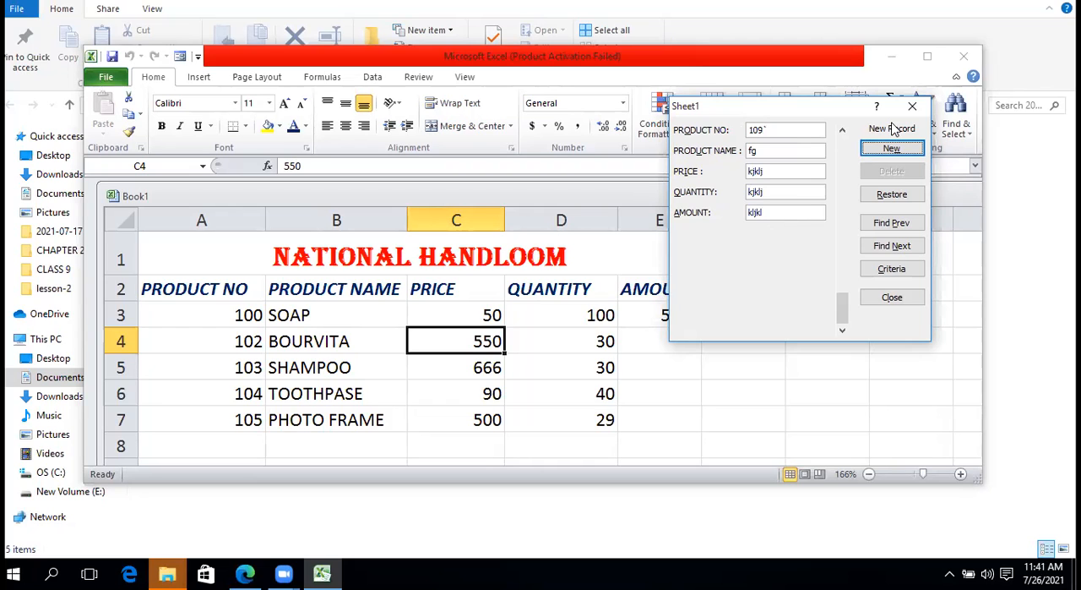
pyautogui.click(878, 199)
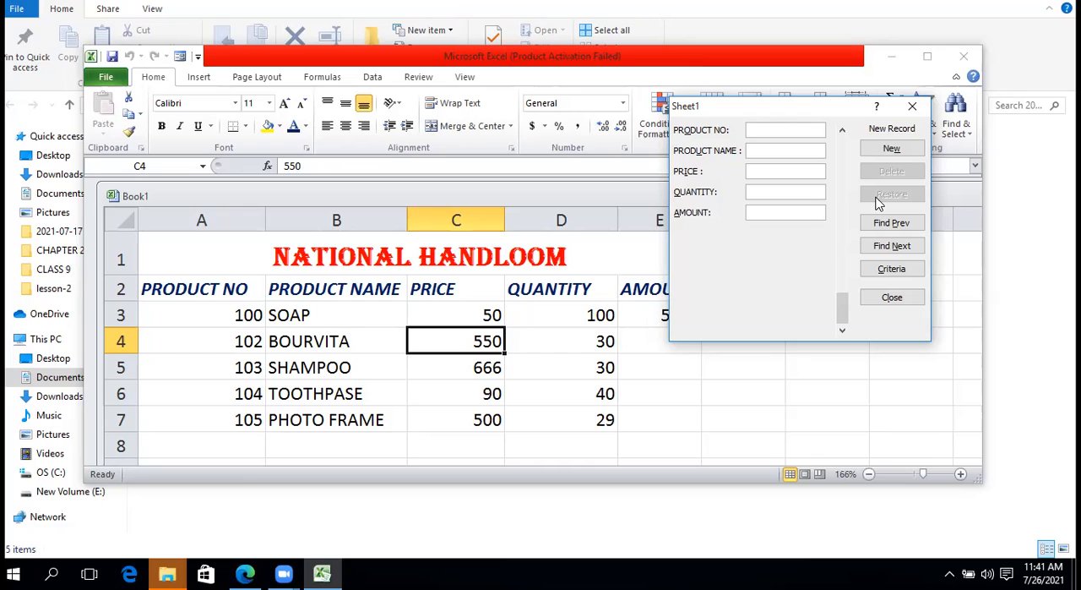
# Fill the blank record's fields in order with jfkjd, kjkldfkj, kjkljfkj, kljkljlk and kljklj, and discard the entries with Restore
pyautogui.write('jfkjd')
pyautogui.press('Tab')
pyautogui.write('kjkldfkj')
pyautogui.press('Tab')
pyautogui.write('kjkljfkj')
pyautogui.press('Tab')
pyautogui.write('kljkljlk')
pyautogui.press('Tab')
pyautogui.write('kljklj')
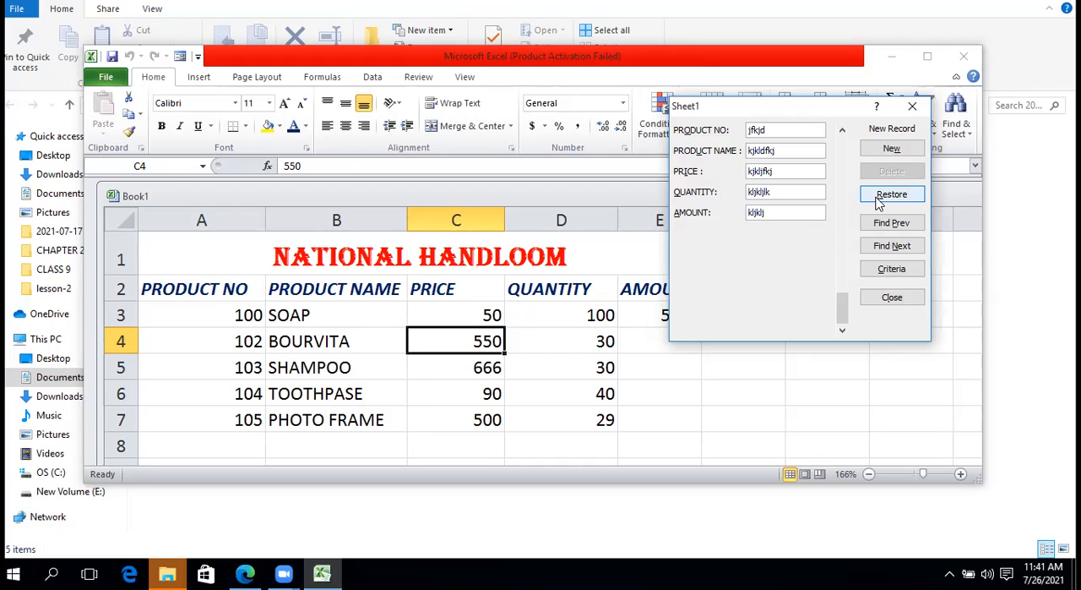
pyautogui.click(878, 200)
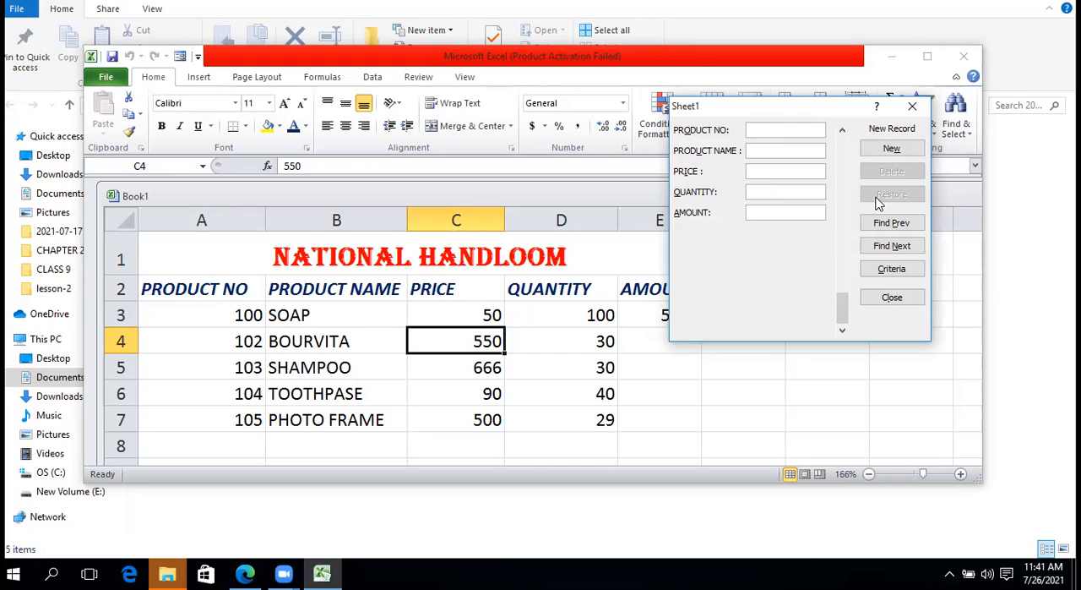
# Add a new record with product number df, name kjhk, price kjkj, quantity khkj and amount khlk
pyautogui.write('df')
pyautogui.click(764, 149)
pyautogui.write('kjhk')
pyautogui.press('Tab')
pyautogui.write('kjkj')
pyautogui.press('Tab')
pyautogui.write('khkj')
pyautogui.press('Tab')
pyautogui.write('khlk')
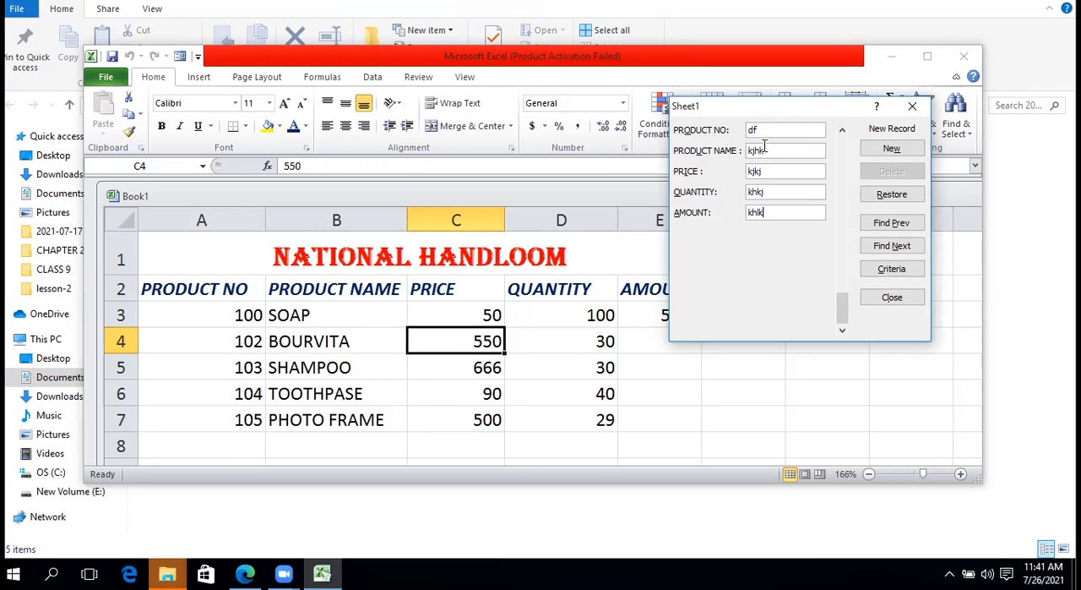
pyautogui.click(899, 149)
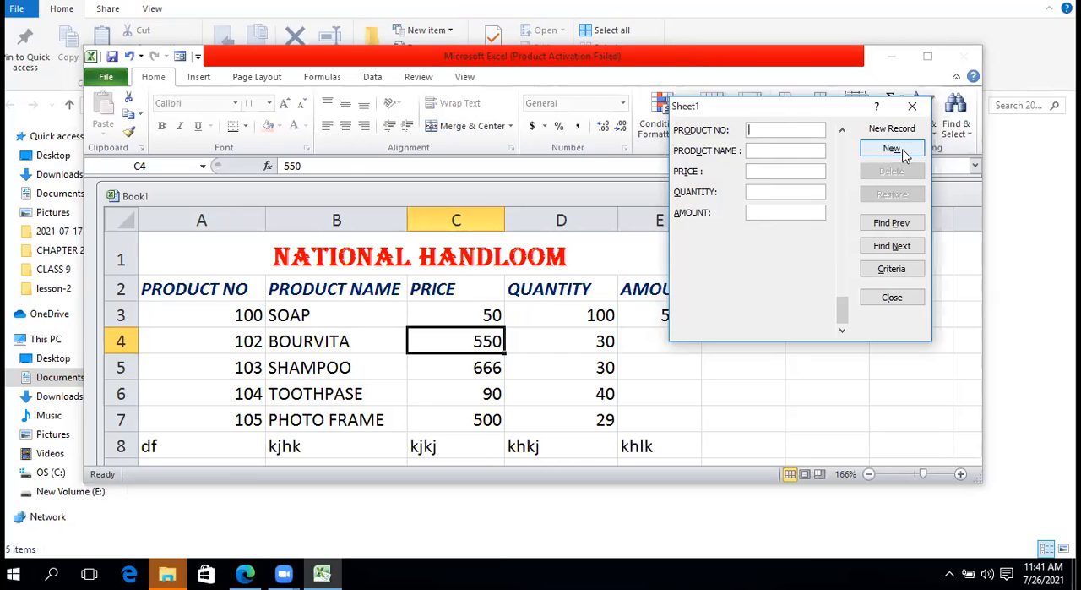
# Go back to the df record in the data form and delete it permanently
pyautogui.click(901, 224)
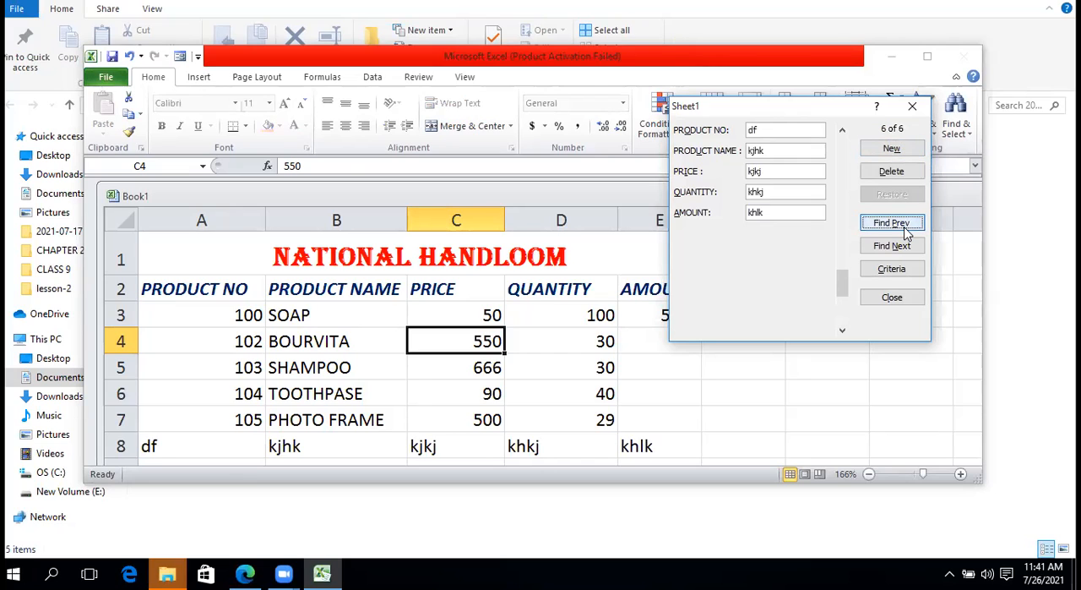
pyautogui.click(889, 172)
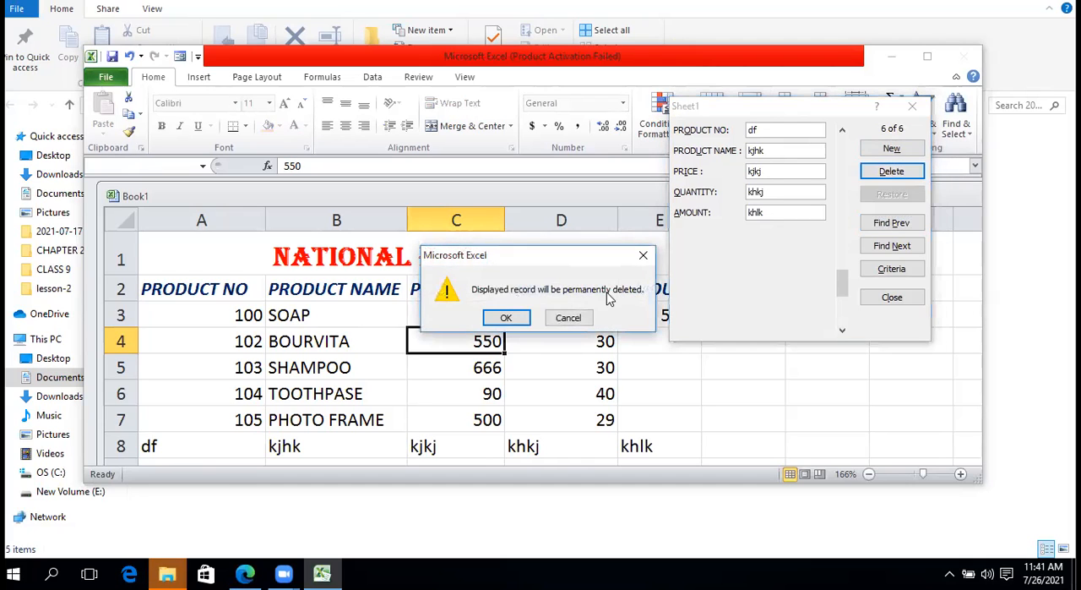
pyautogui.click(499, 321)
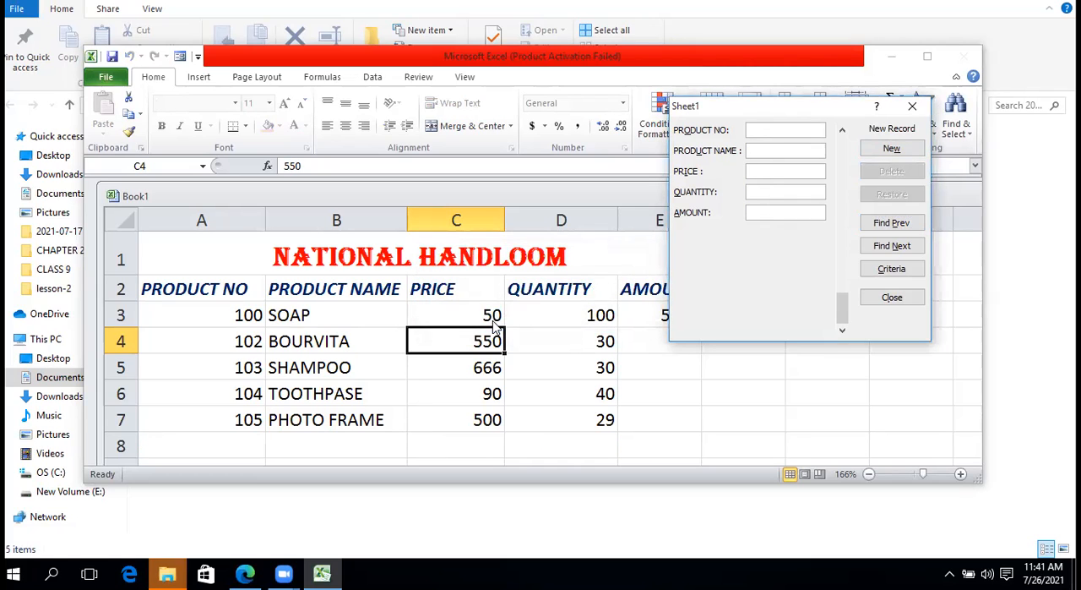
# Fill the blank record with product number fdkj, name kljklj, price kjklj and quantity klj, and discard the entries with Restore
pyautogui.write('fdkj')
pyautogui.press('Tab')
pyautogui.write('kljklj')
pyautogui.press('Tab')
pyautogui.write('kjklj')
pyautogui.press('Tab')
pyautogui.write('klj')
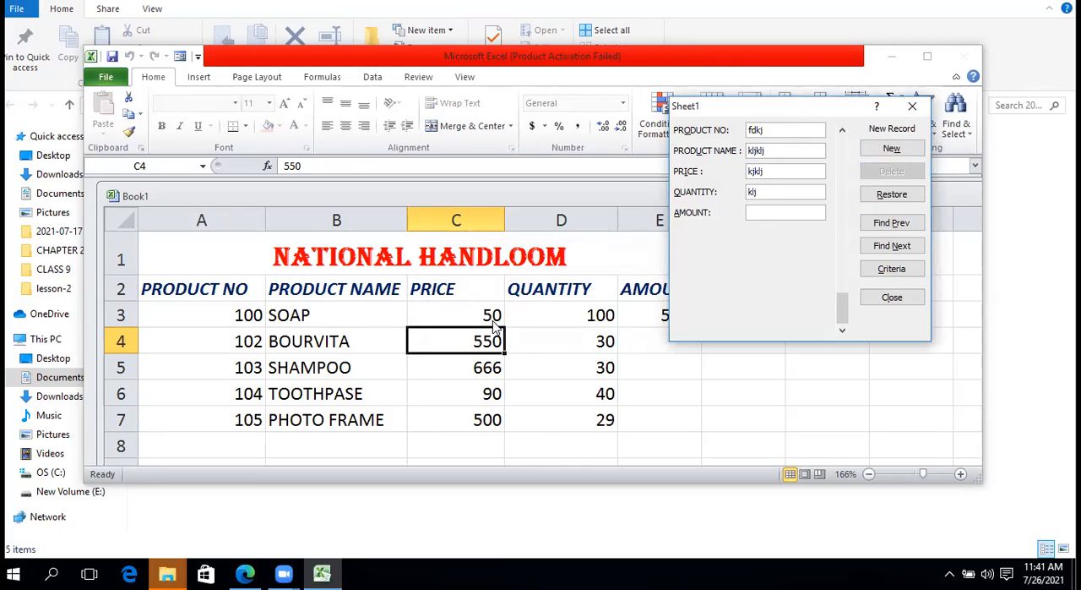
pyautogui.click(890, 199)
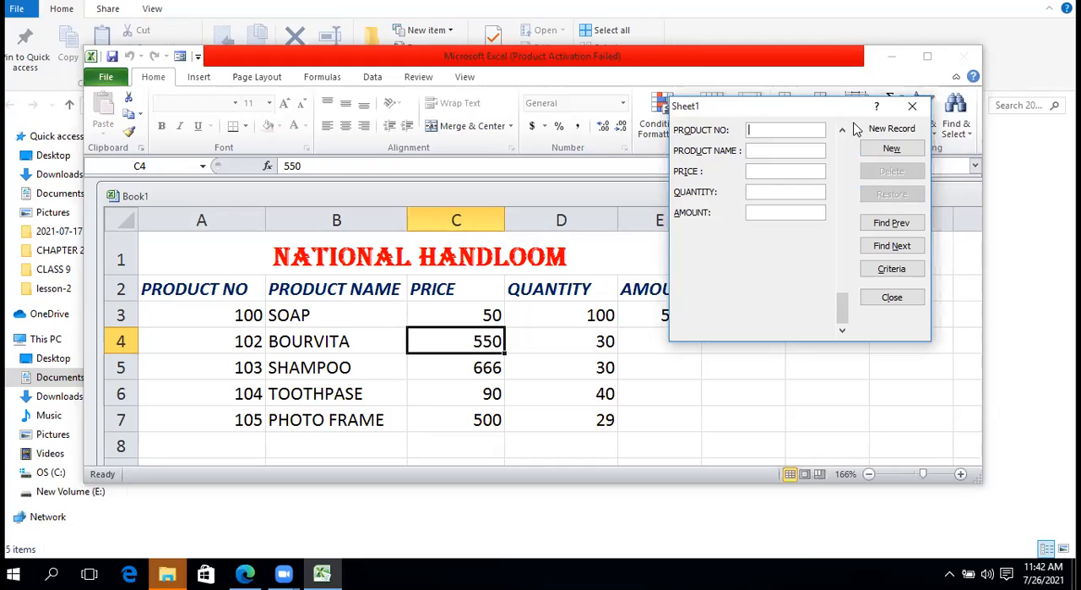
# Reposition the data form over the sheet and set its quantity search criterion to >50
pyautogui.moveTo(847, 108); pyautogui.dragTo(741, 102)
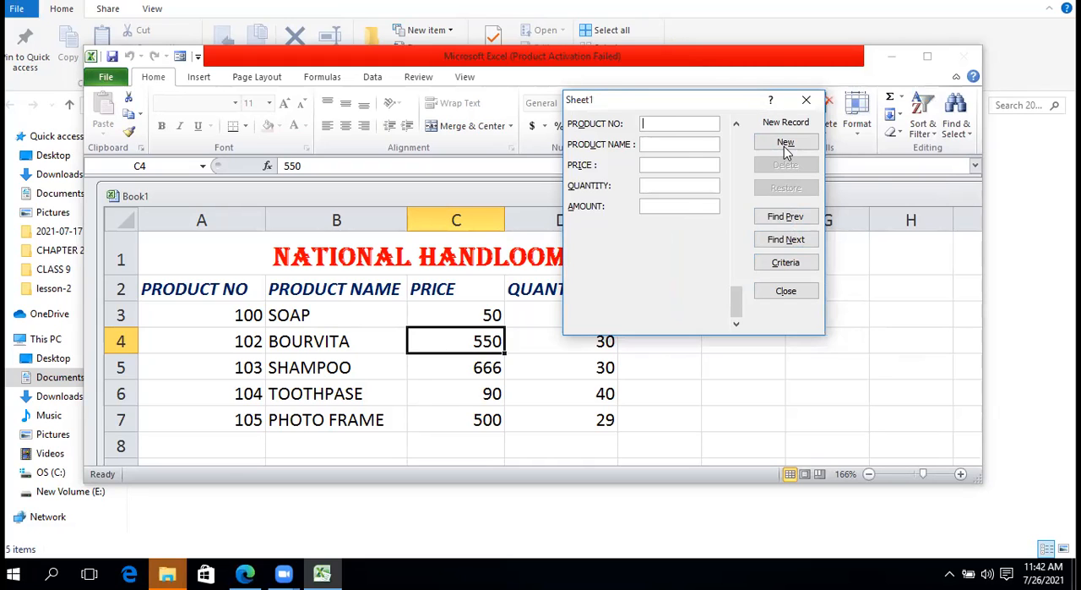
pyautogui.moveTo(709, 100); pyautogui.dragTo(760, 94)
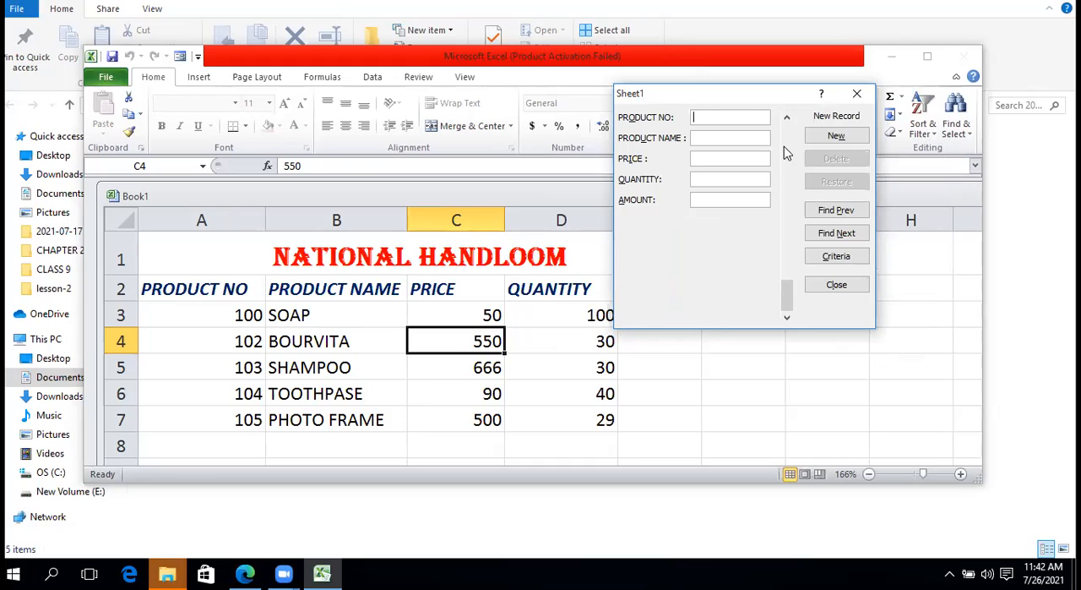
pyautogui.click(831, 262)
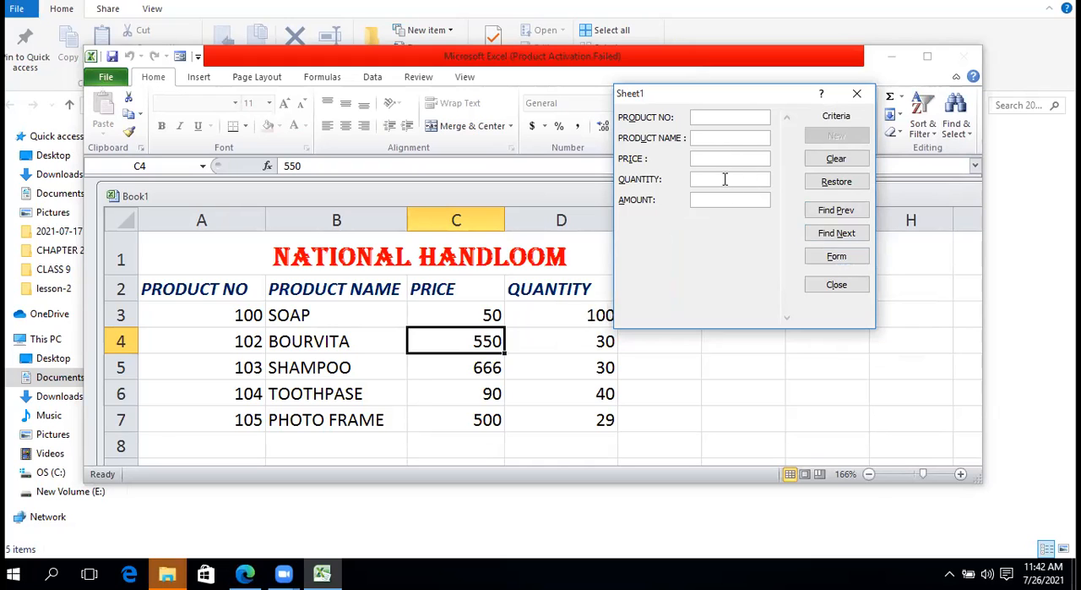
pyautogui.write('<')
pyautogui.write('50')
pyautogui.press('Home')
pyautogui.press('Delete')
pyautogui.write('>')
# Search backward and forward through the records that match the quantity criterion
pyautogui.click(846, 212)
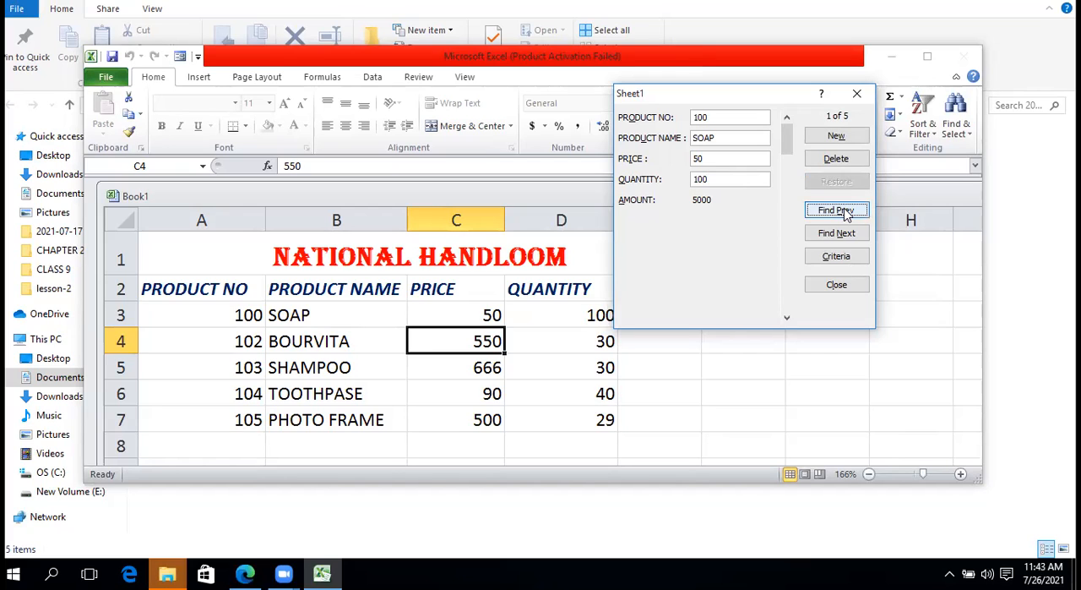
pyautogui.click(845, 214)
pyautogui.click(836, 234)
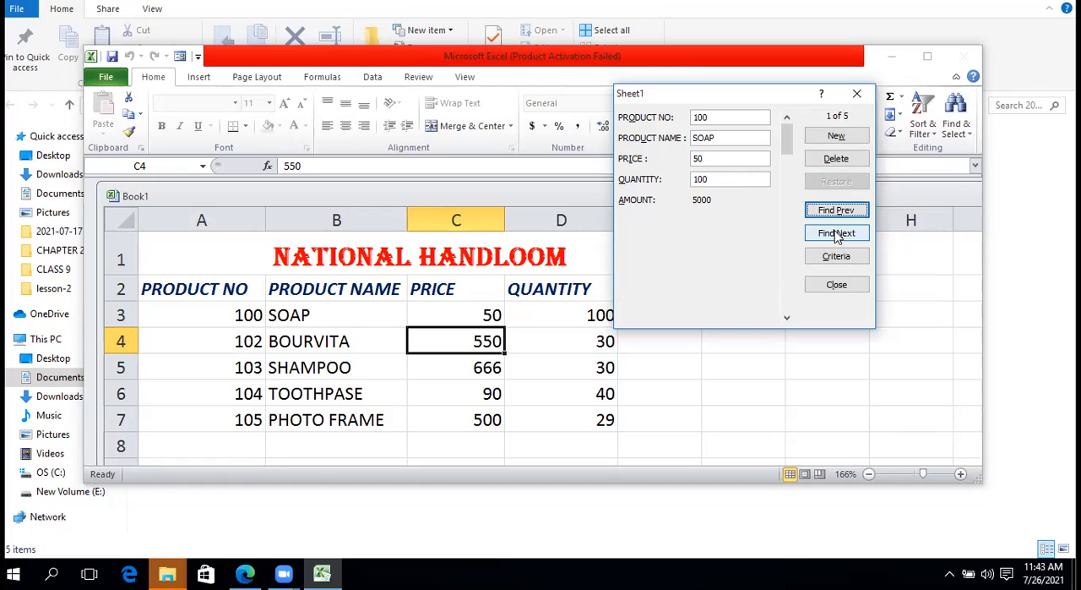
pyautogui.click(837, 212)
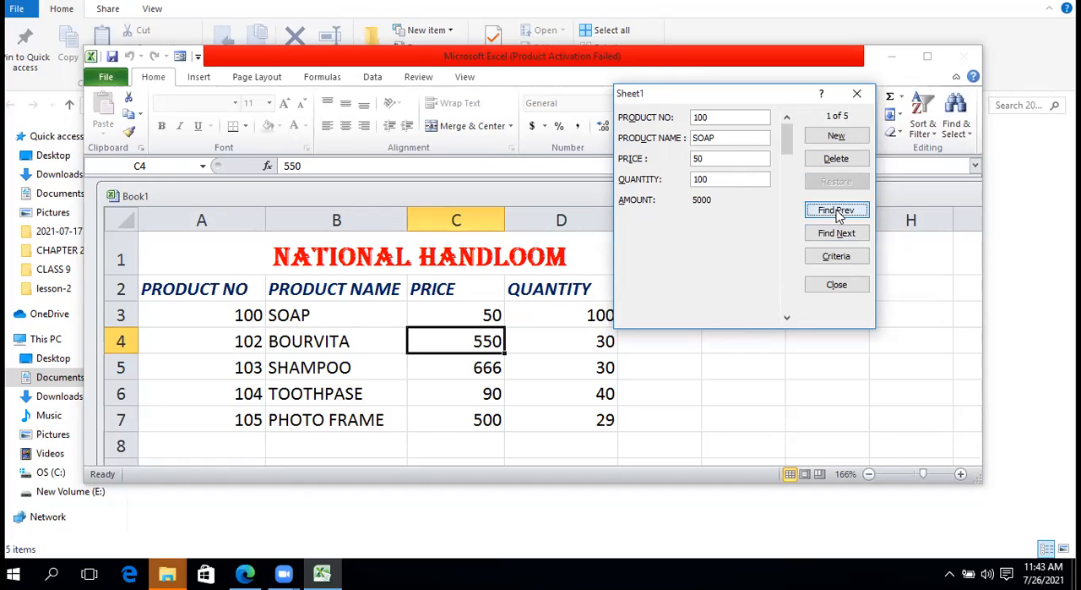
pyautogui.click(837, 233)
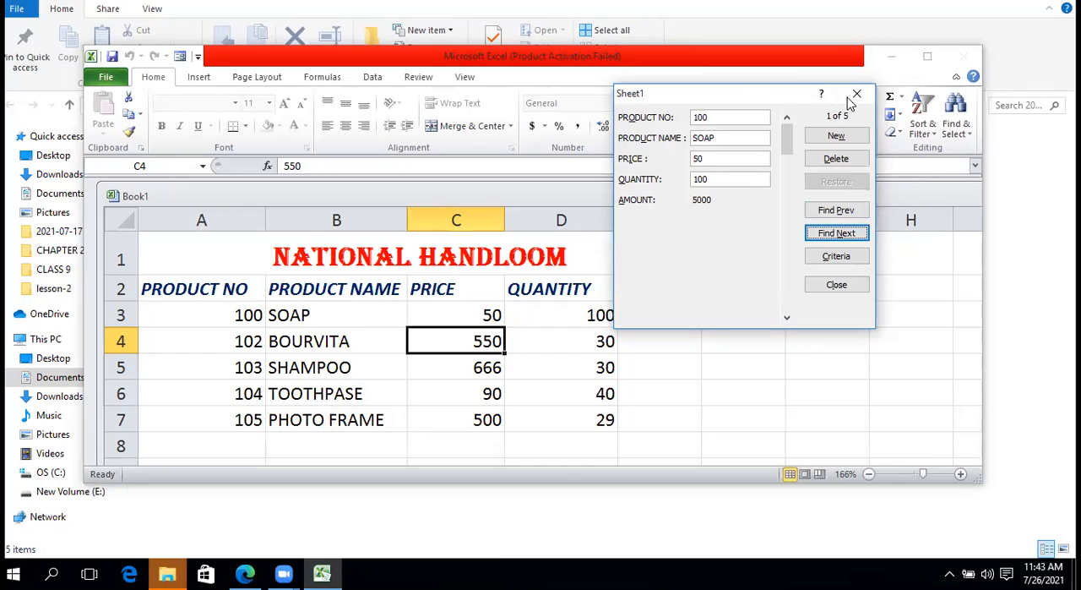
# Move the data form aside, close it and set the TOOTHPASE quantity in D6 to 50
pyautogui.moveTo(777, 90); pyautogui.dragTo(877, 104)
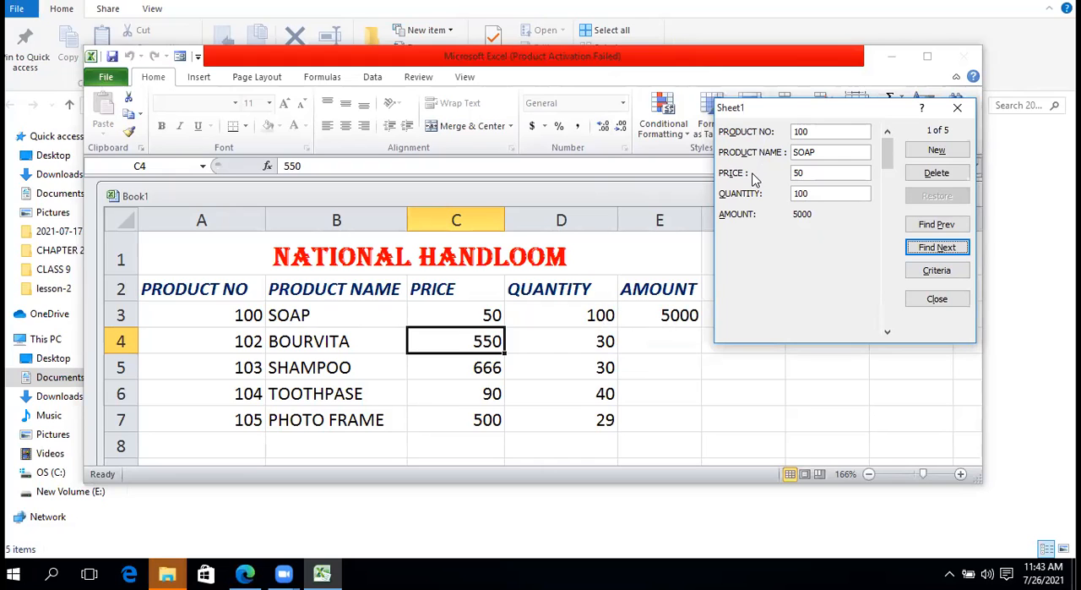
pyautogui.click(800, 172)
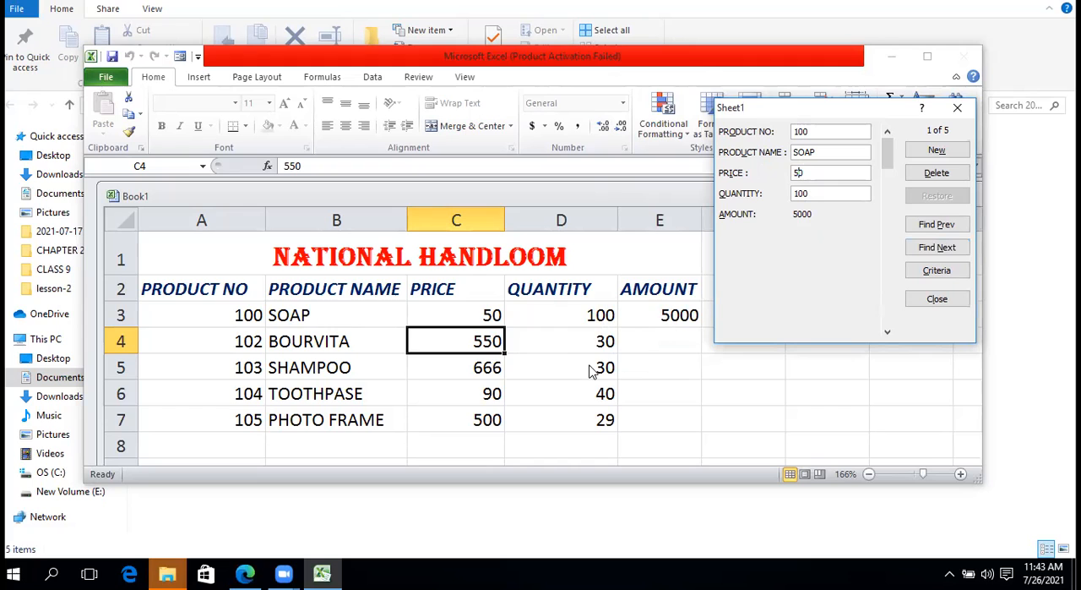
pyautogui.click(957, 107)
pyautogui.click(610, 389)
pyautogui.write('50')
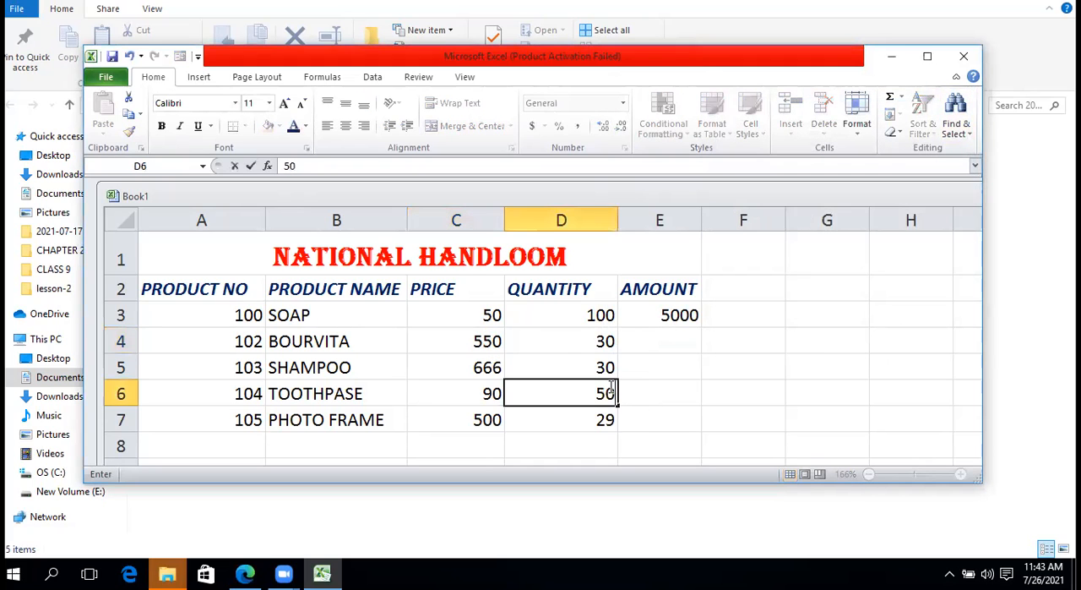
pyautogui.click(645, 377)
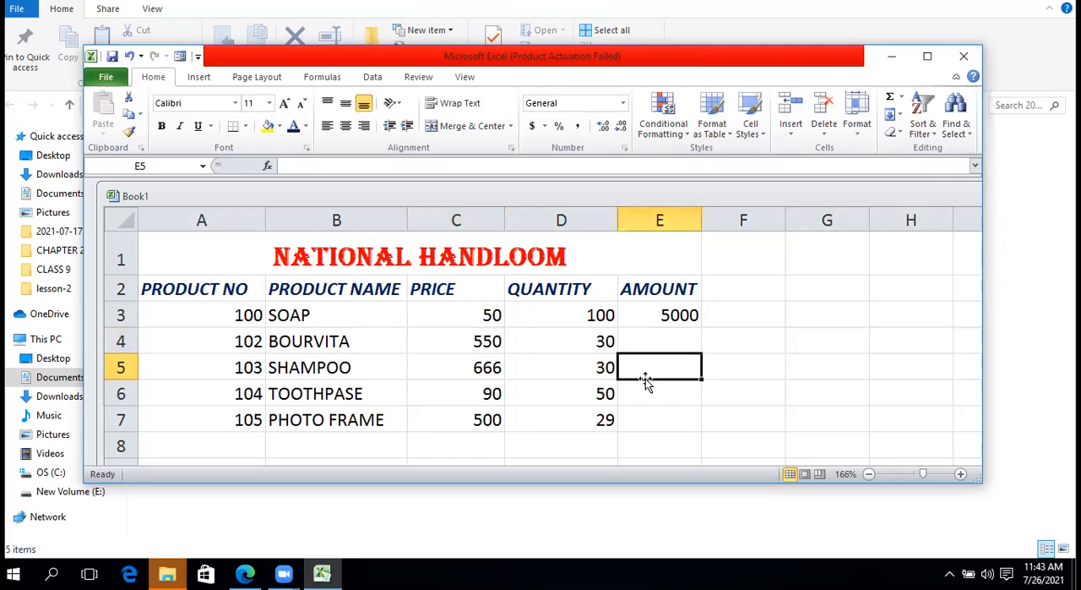
pyautogui.click(584, 348)
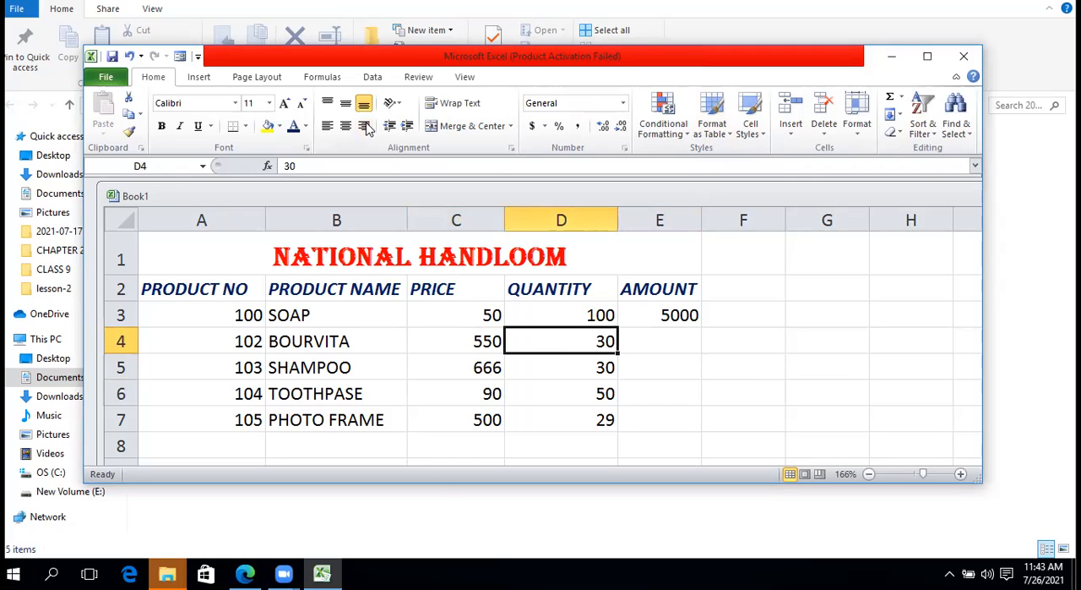
pyautogui.click(179, 55)
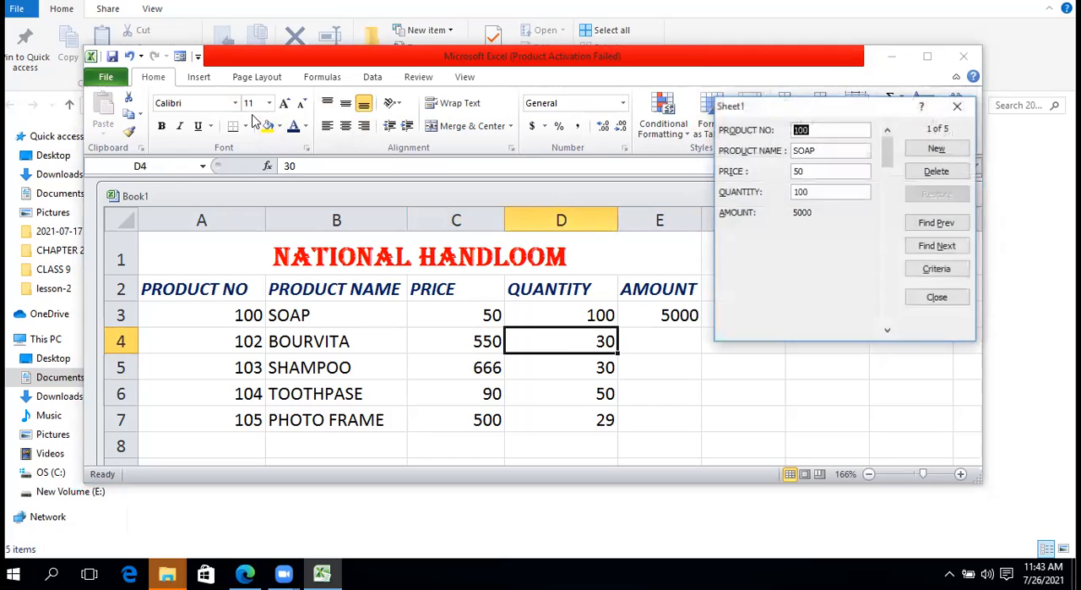
pyautogui.click(957, 106)
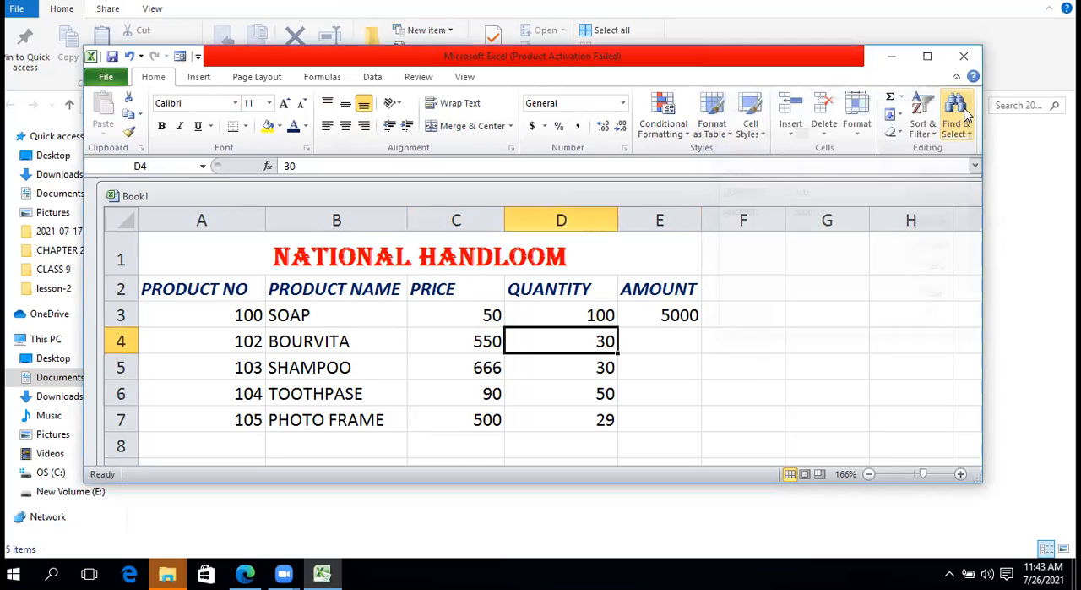
# Reopen the data form with the NATIONAL HANDLOOM title cell A1 selected
pyautogui.click(512, 315)
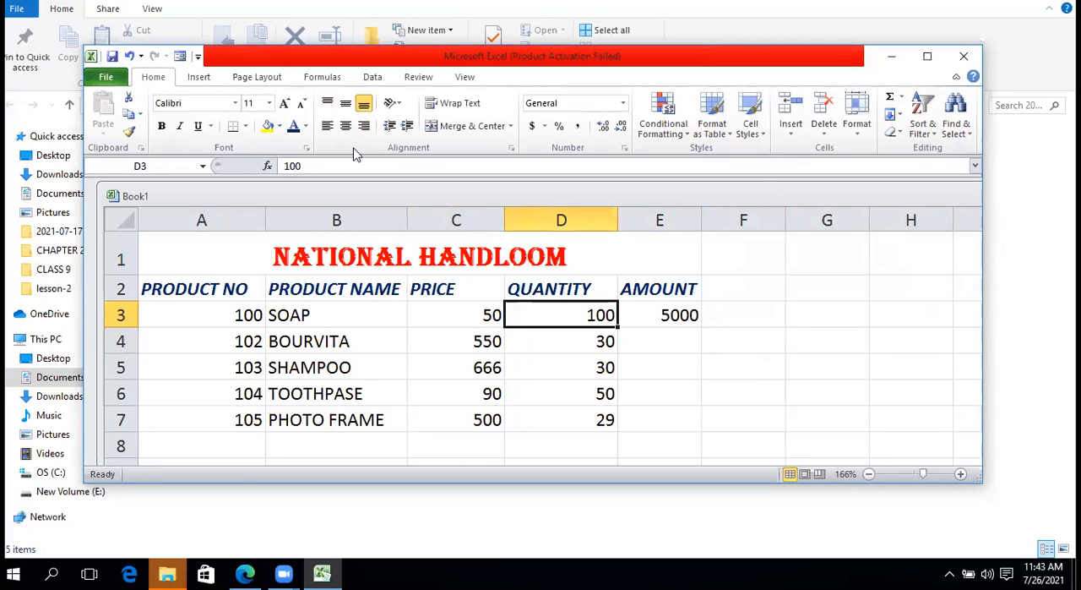
pyautogui.click(218, 287)
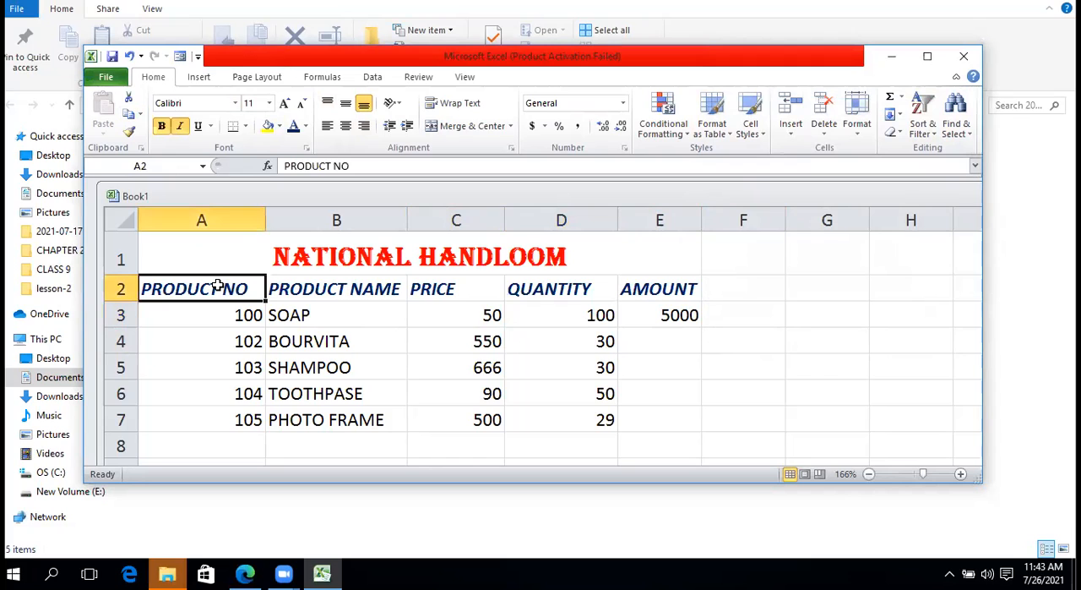
pyautogui.click(219, 260)
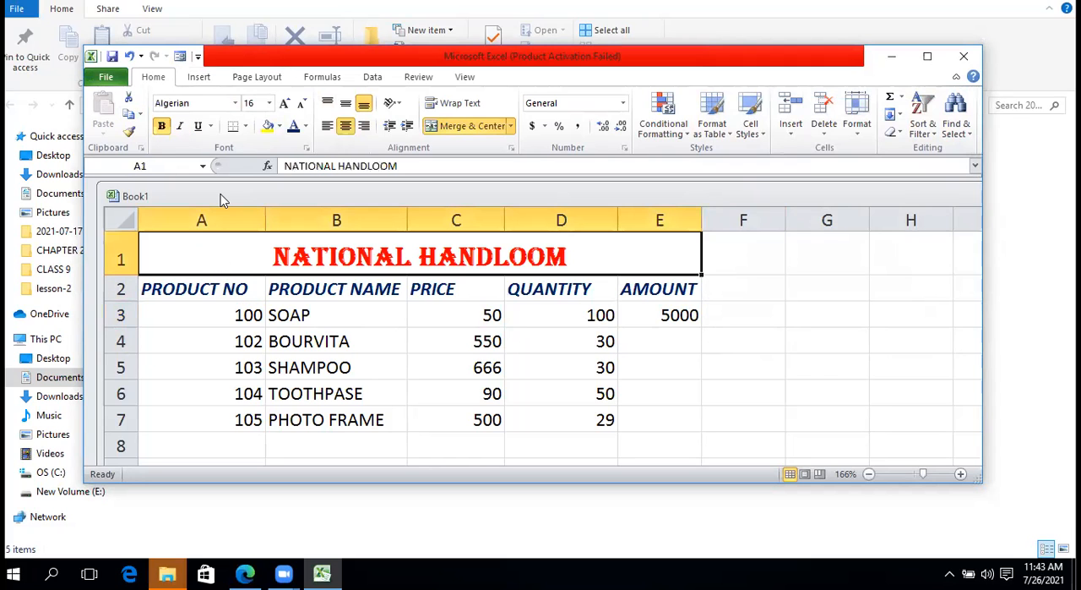
pyautogui.click(180, 56)
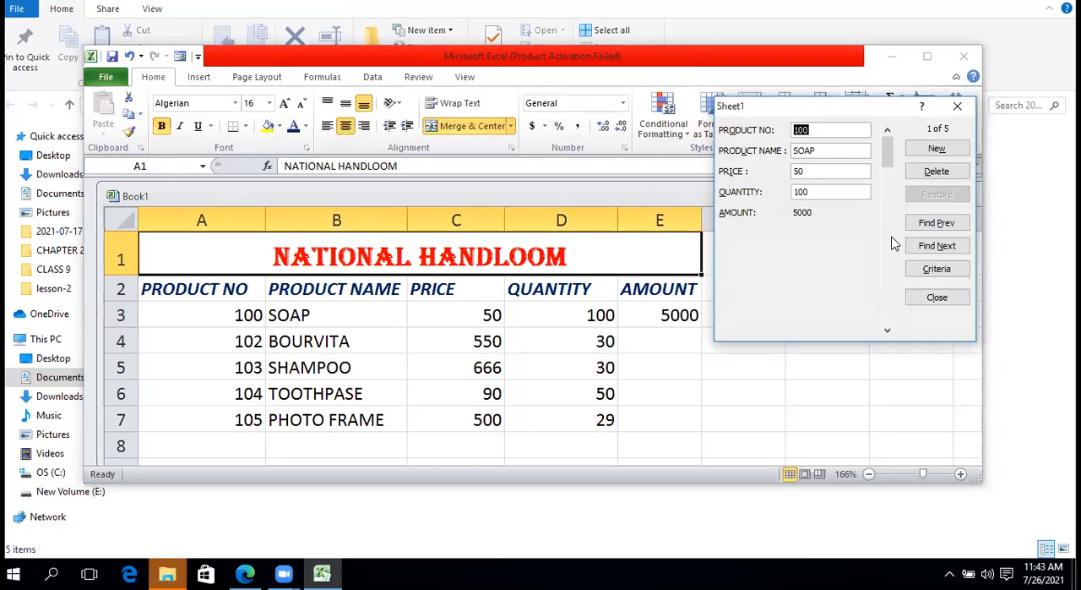
# Set the quantity criterion to >50 and search forward and backward for matching records
pyautogui.click(934, 269)
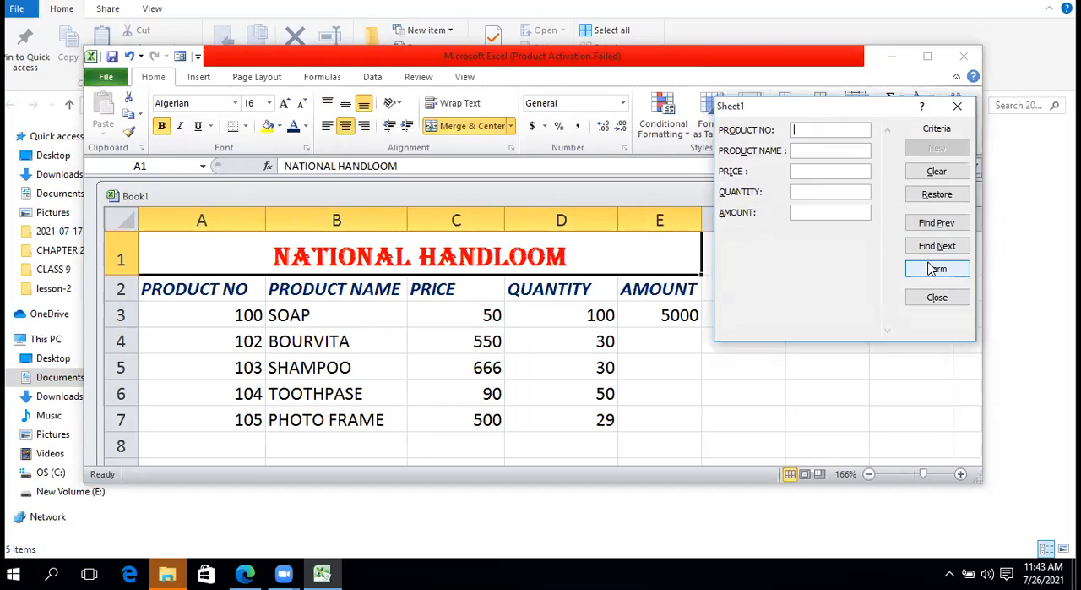
pyautogui.click(796, 191)
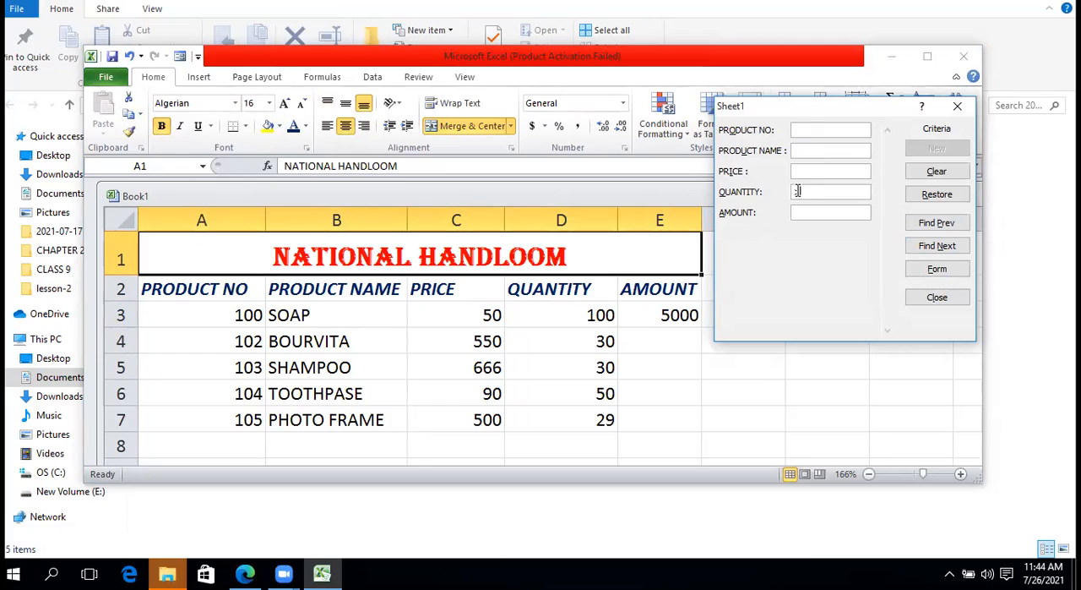
pyautogui.write('>50')
pyautogui.click(937, 246)
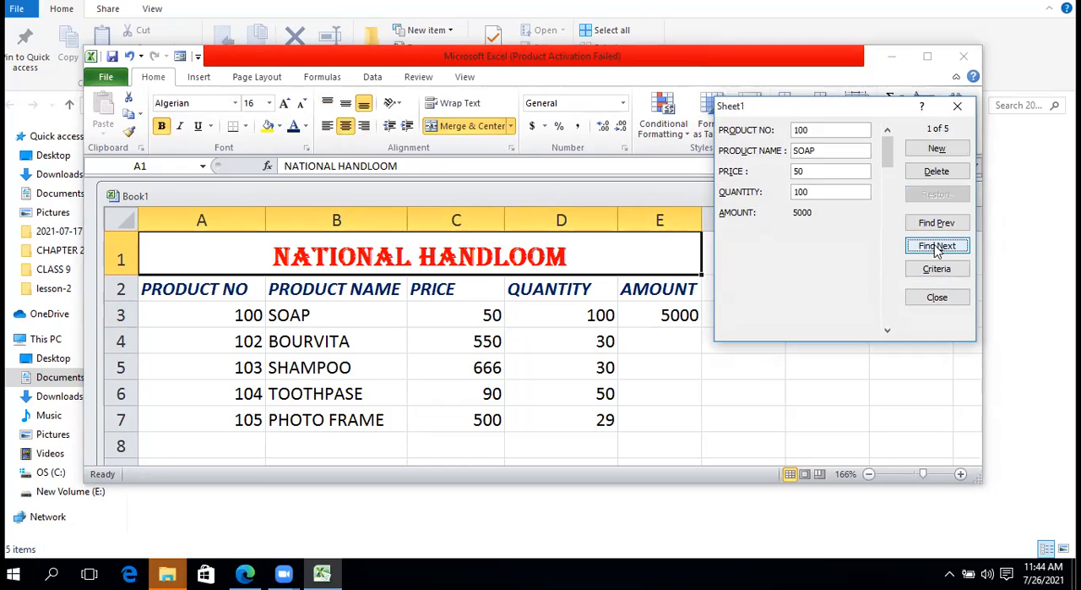
pyautogui.click(947, 225)
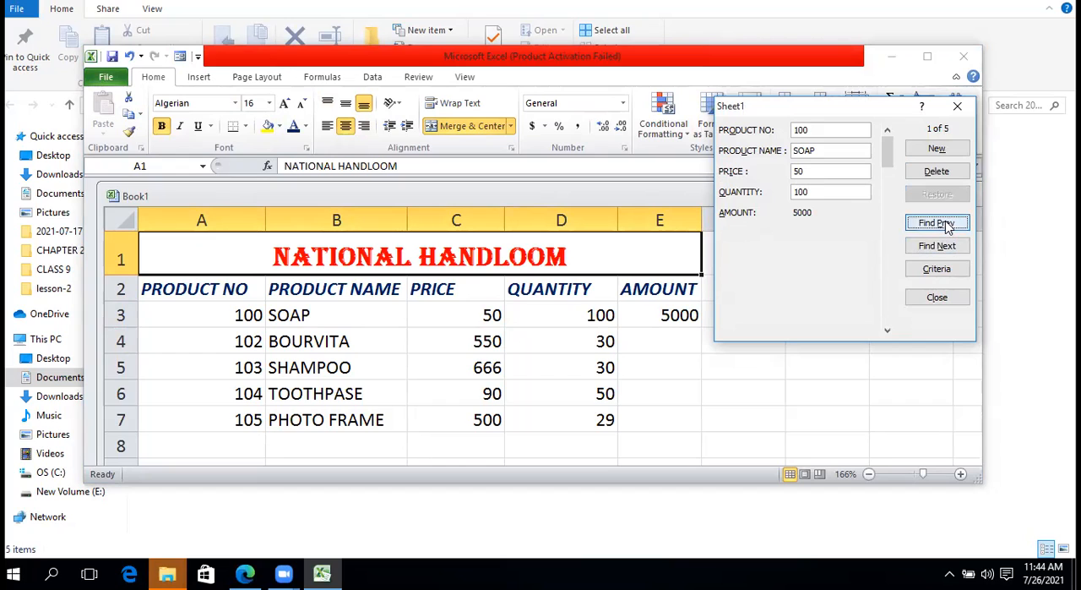
# Return to the search criteria and change the quantity criterion to >=50, entering the equals sign with the Windows On-Screen Keyboard
pyautogui.click(937, 269)
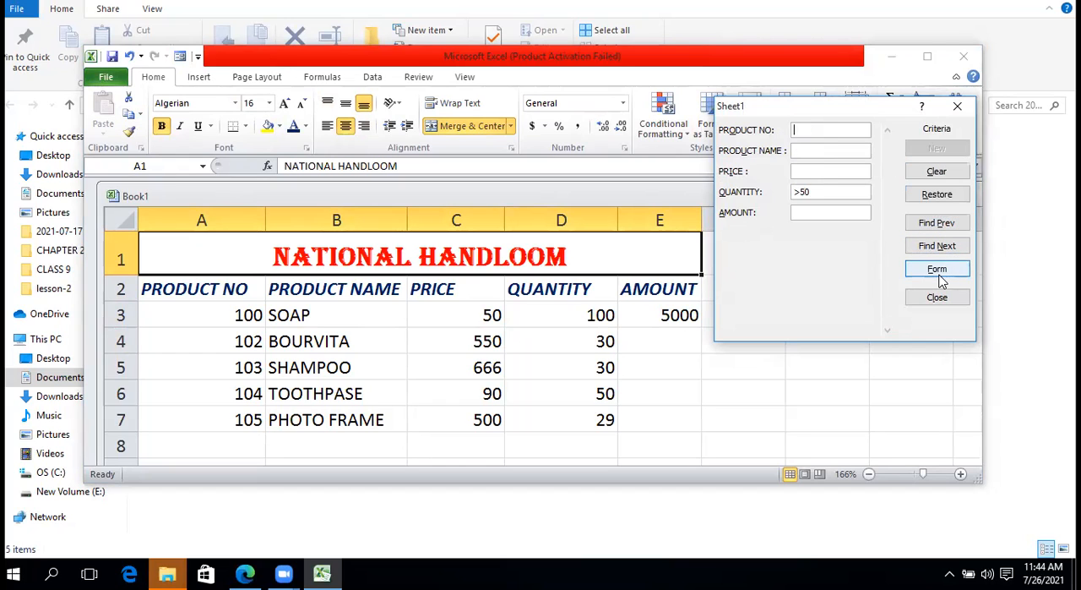
pyautogui.click(799, 192)
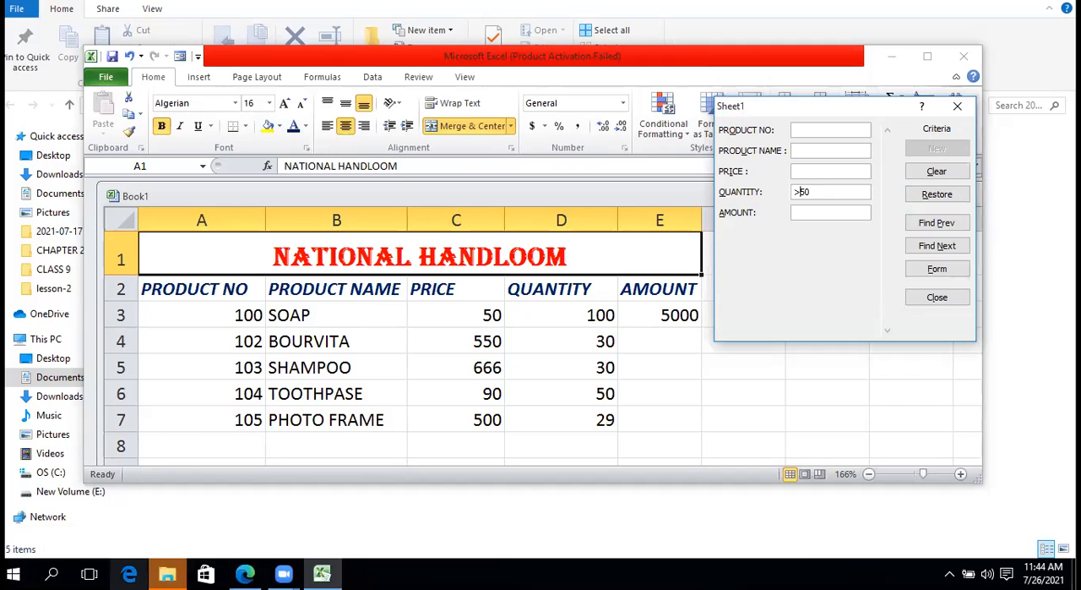
pyautogui.click(14, 574)
pyautogui.write('on')
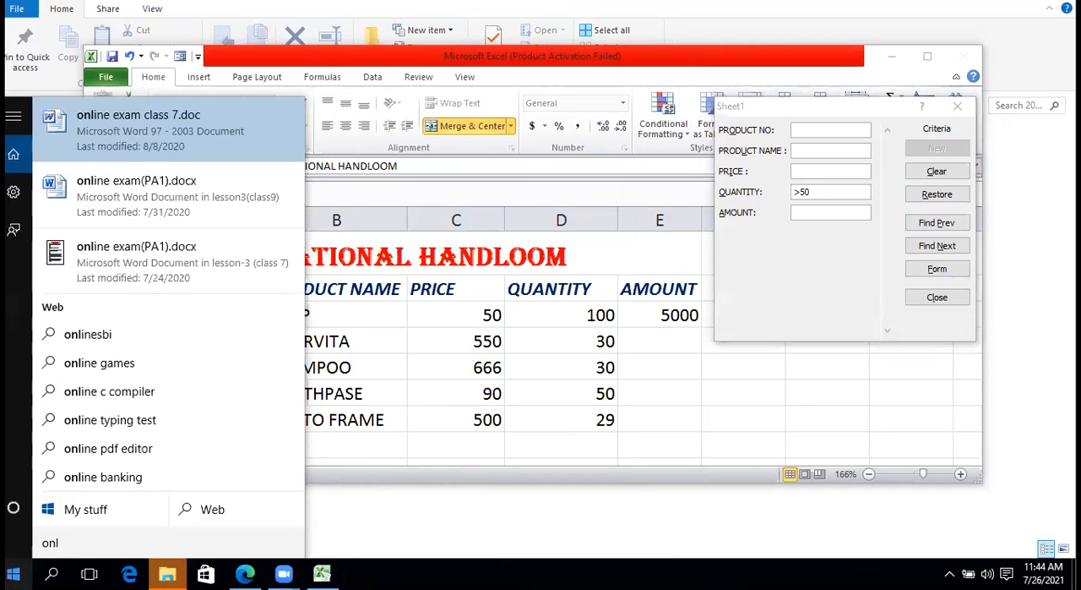
pyautogui.write('sc')
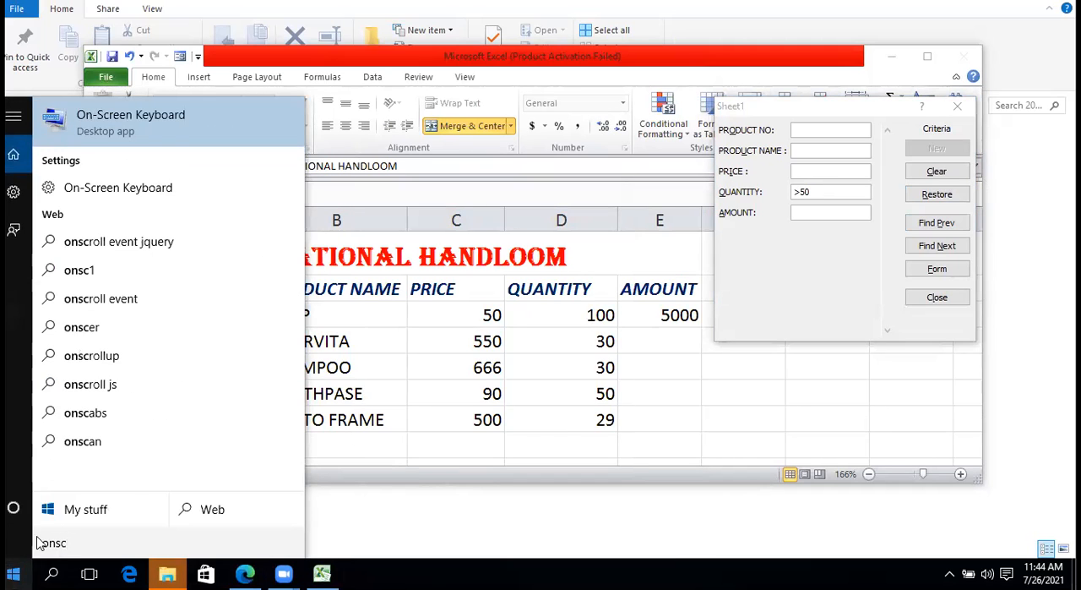
pyautogui.click(173, 145)
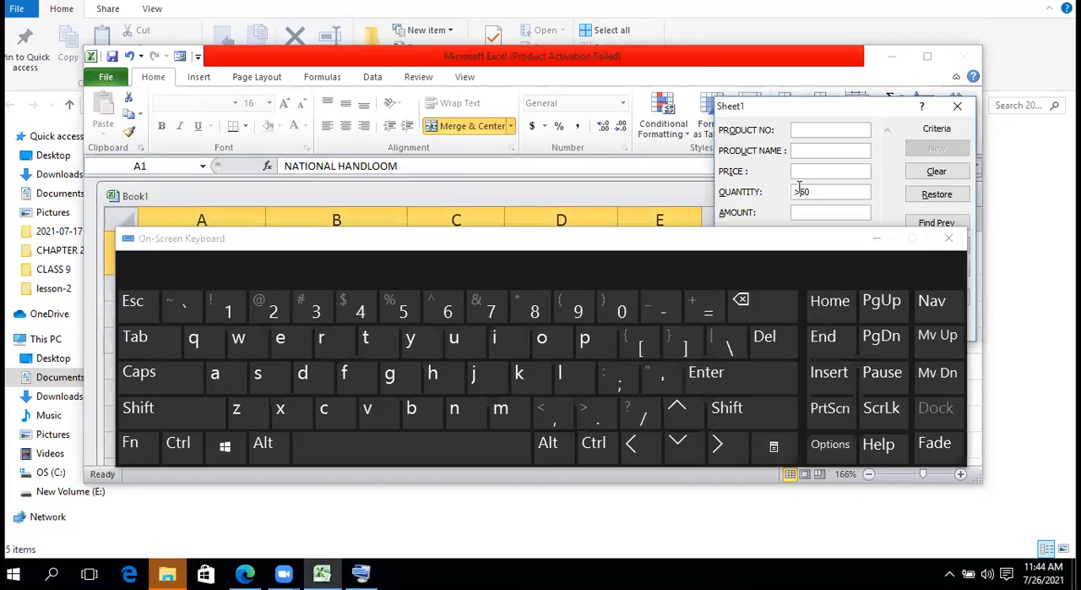
pyautogui.click(708, 309)
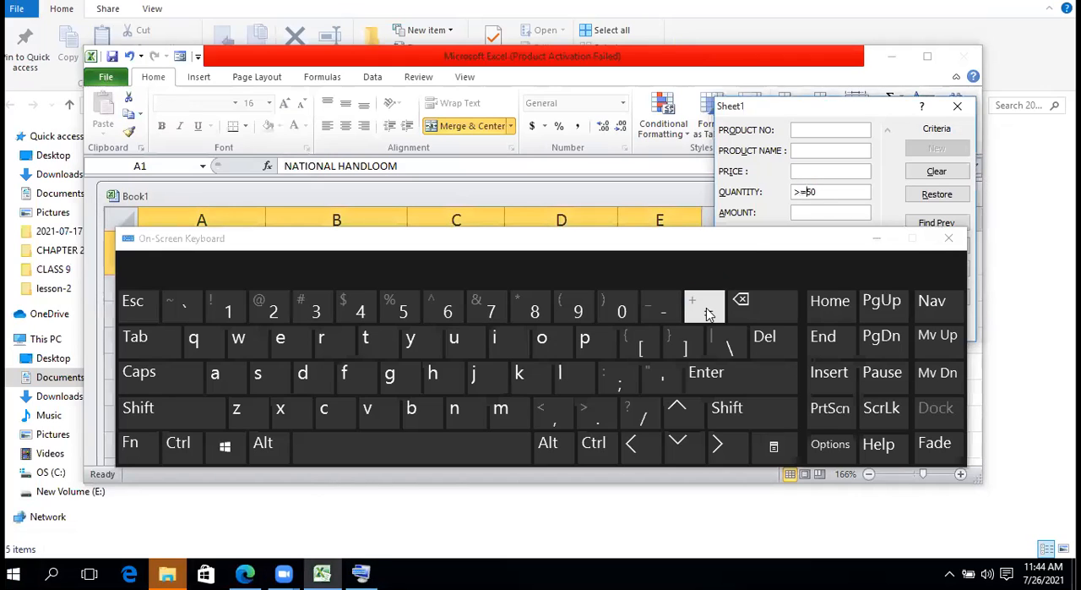
# Minimize the On-Screen Keyboard and search forward and backward for records matching the >=50 quantity criterion
pyautogui.click(875, 239)
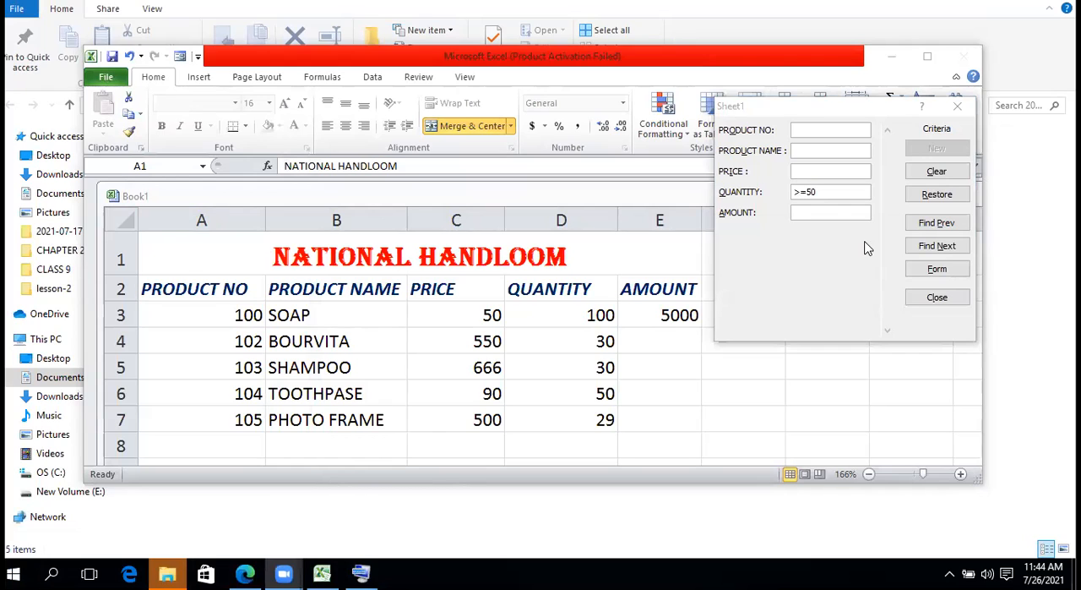
pyautogui.click(934, 246)
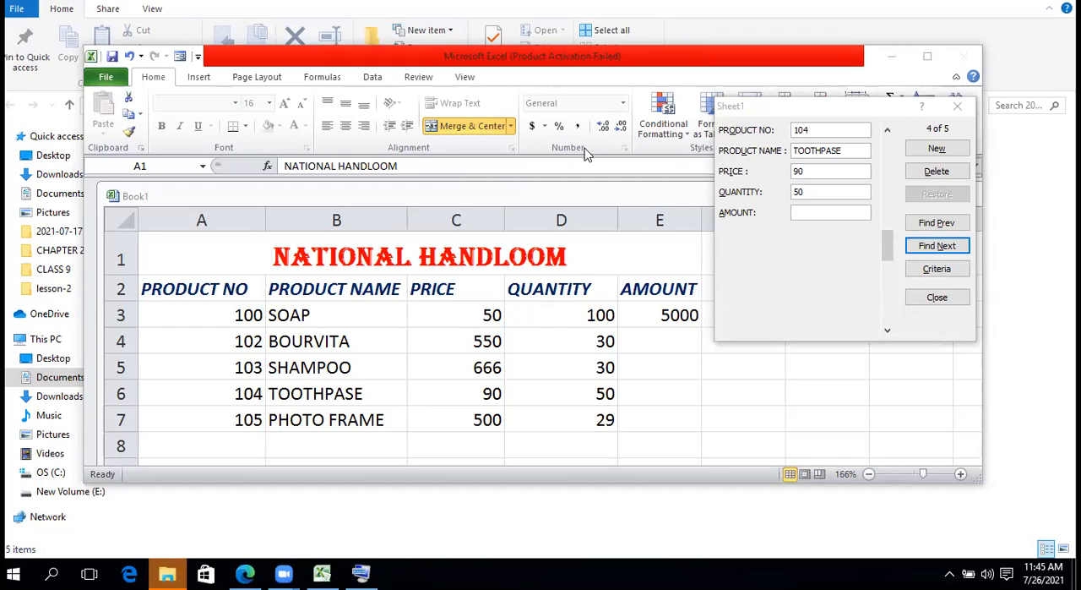
pyautogui.click(965, 223)
pyautogui.click(965, 223)
pyautogui.click(966, 223)
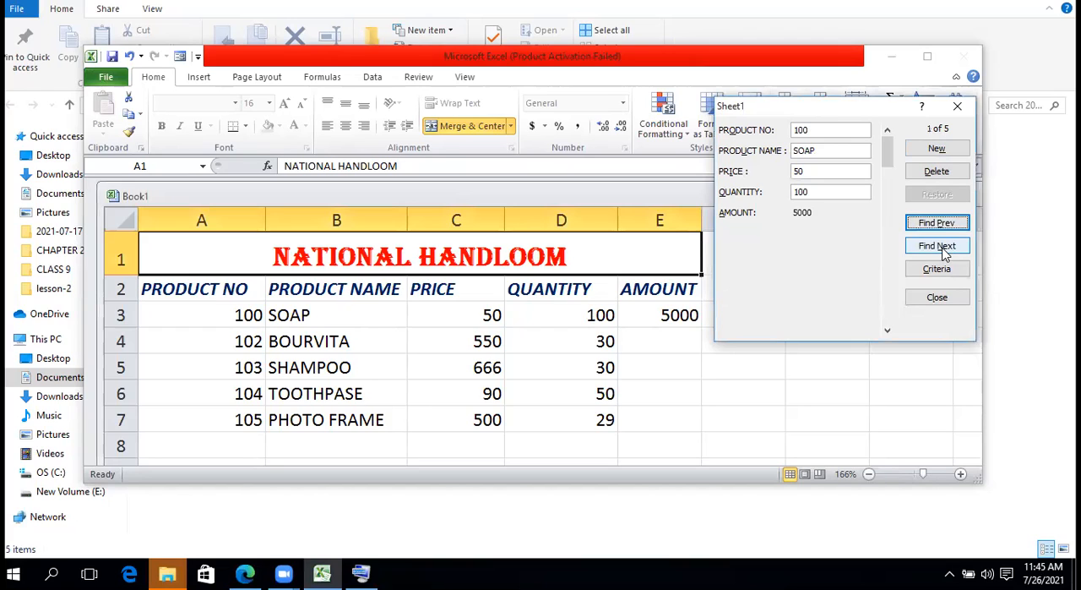
pyautogui.click(944, 247)
pyautogui.click(944, 248)
pyautogui.click(944, 247)
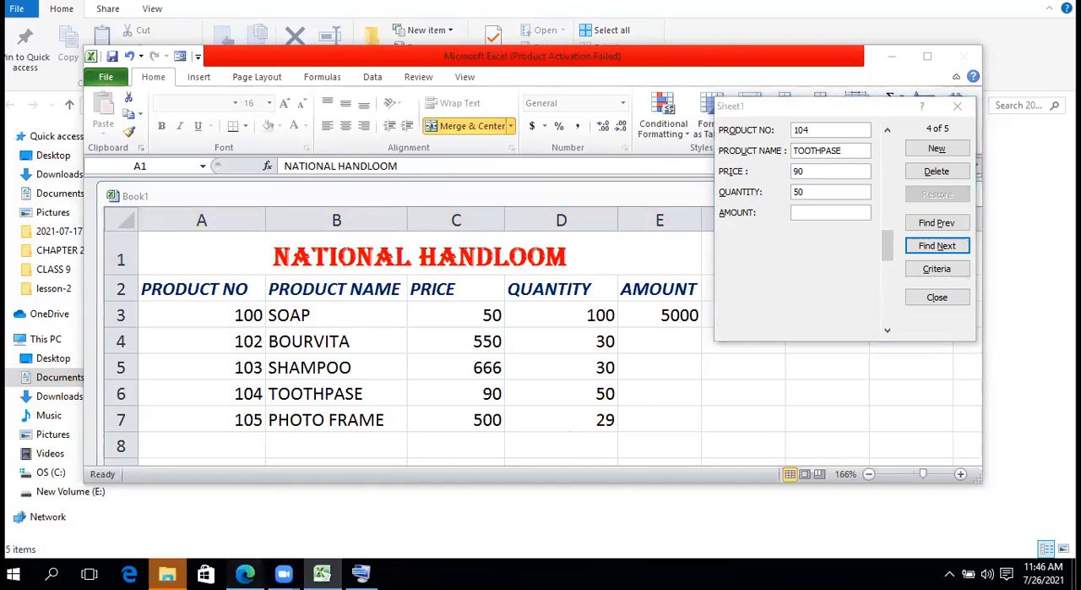
# Switch to 4.pdf in Microsoft Edge, maximize the window and review the section on the parts of the Data Entry Form
pyautogui.click(245, 573)
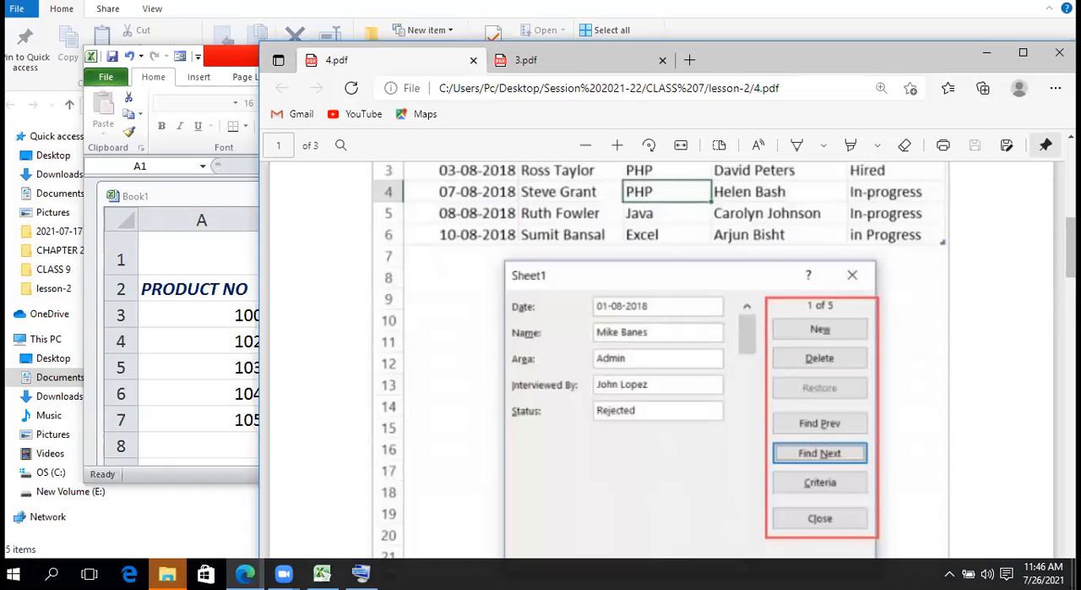
pyautogui.click(1023, 53)
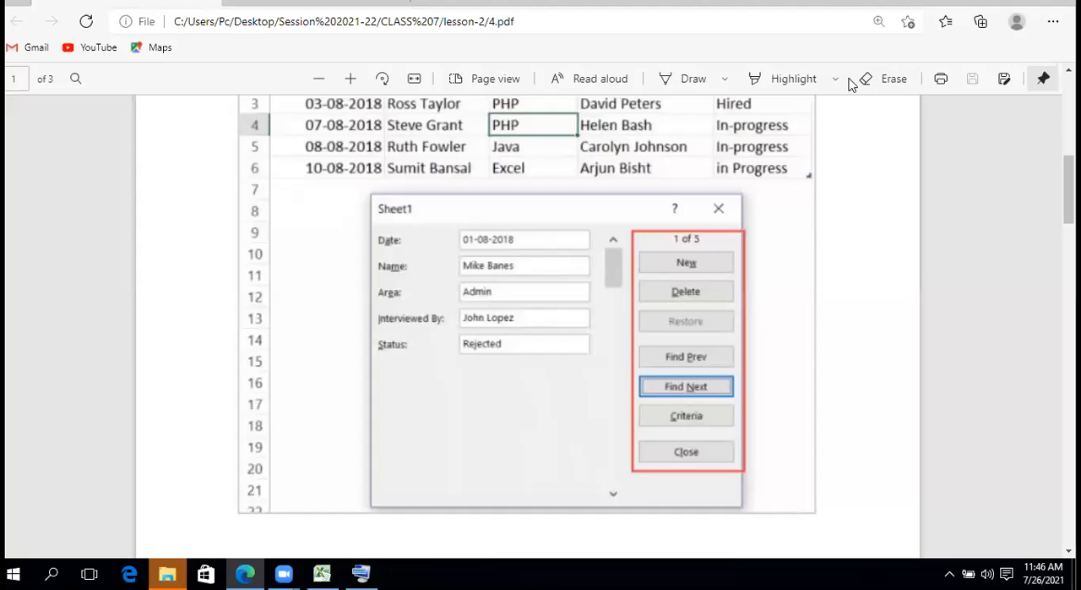
pyautogui.moveTo(1069, 190); pyautogui.dragTo(1069, 159)
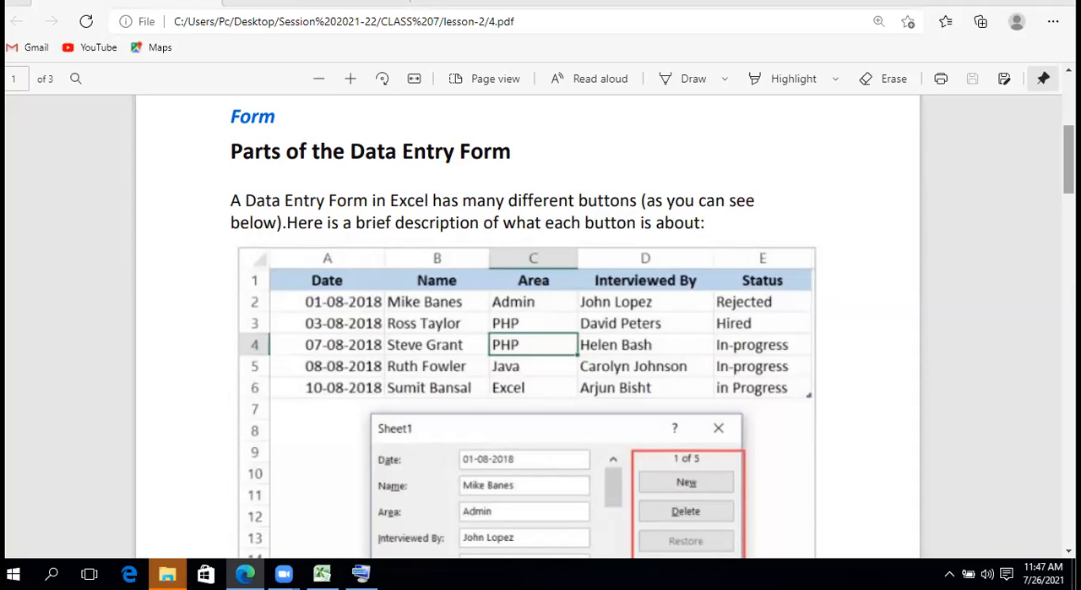
pyautogui.scroll(-6, 1068, 161)
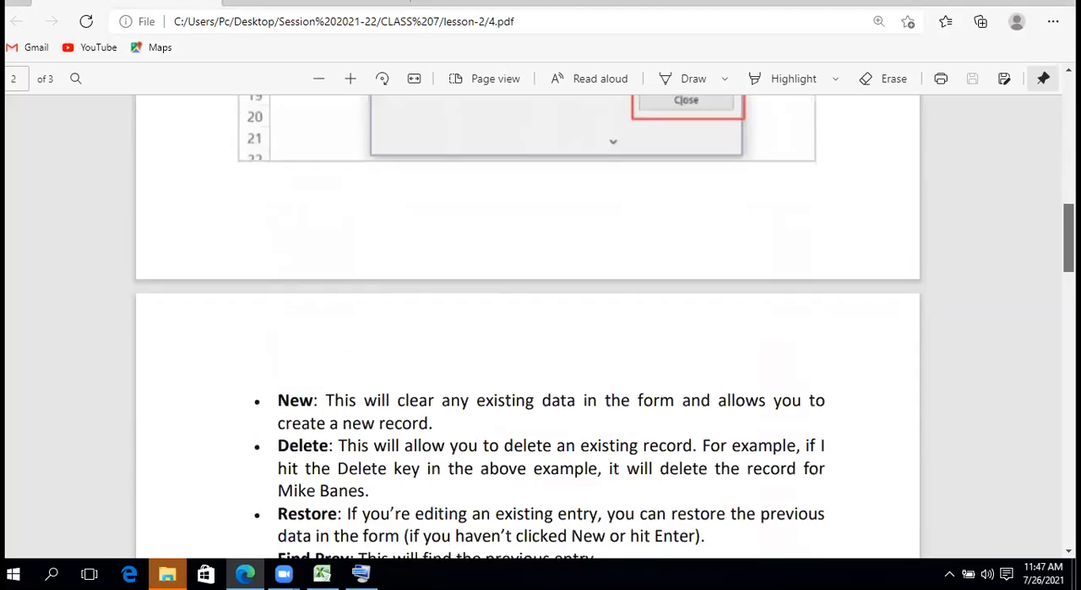
pyautogui.scroll(7, 1069, 236)
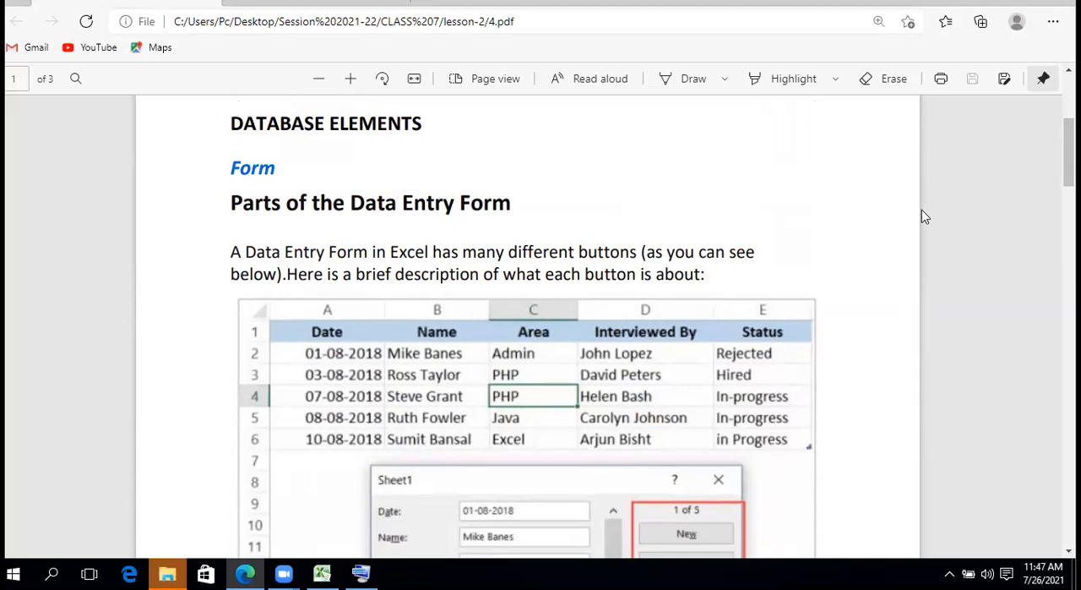
pyautogui.scroll(-2, 1069, 152)
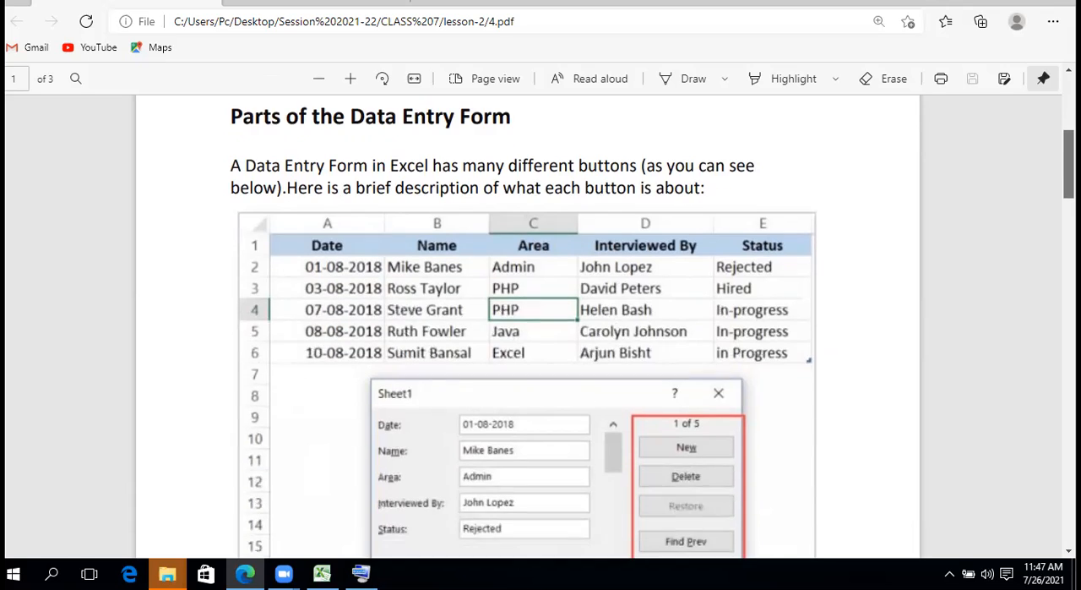
pyautogui.scroll(3, 1068, 152)
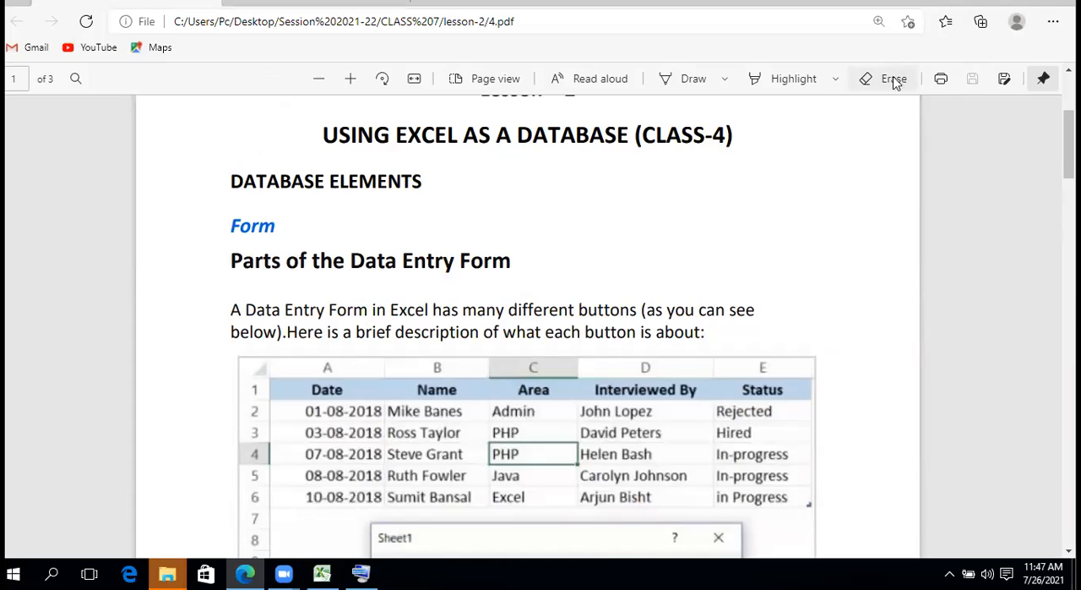
# Highlight the headings from DATABASE ELEMENTS through Parts of the Data Entry Form, plus "A Data Entry Form in Excel has many different buttons"
pyautogui.click(770, 78)
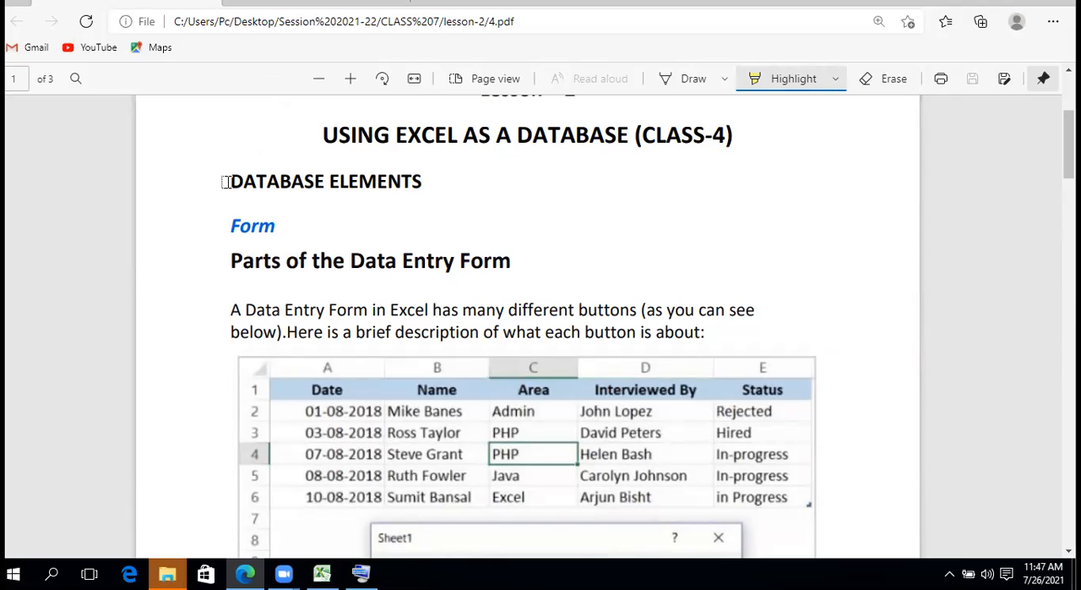
pyautogui.moveTo(222, 182); pyautogui.dragTo(505, 269)
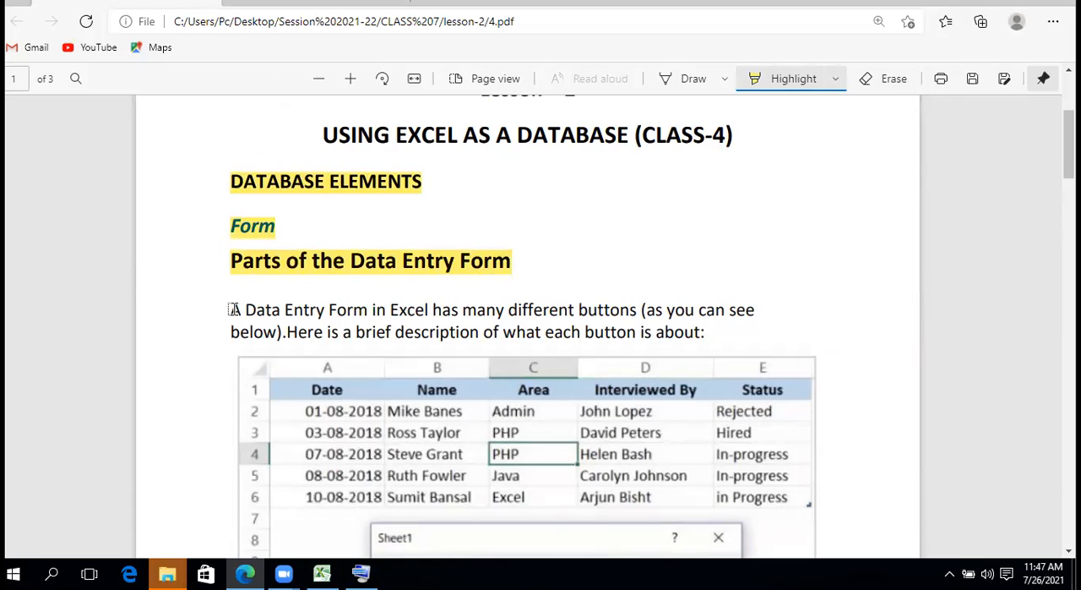
pyautogui.moveTo(316, 273); pyautogui.dragTo(640, 309)
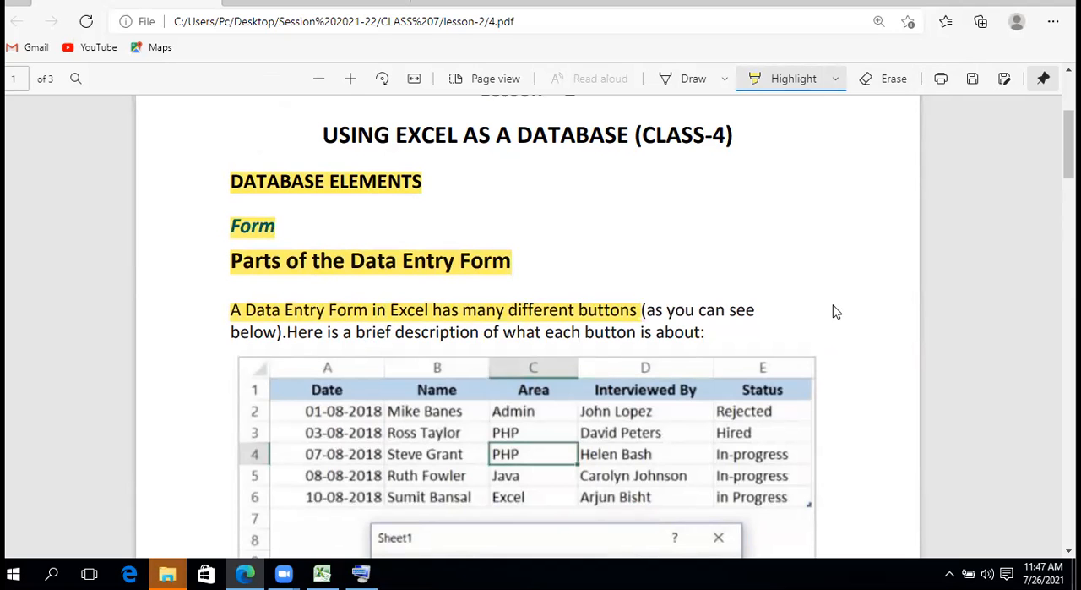
# On page 2, highlight the full New and Restore descriptions and the first sentence of the Delete description
pyautogui.scroll(-8, 528, 326)
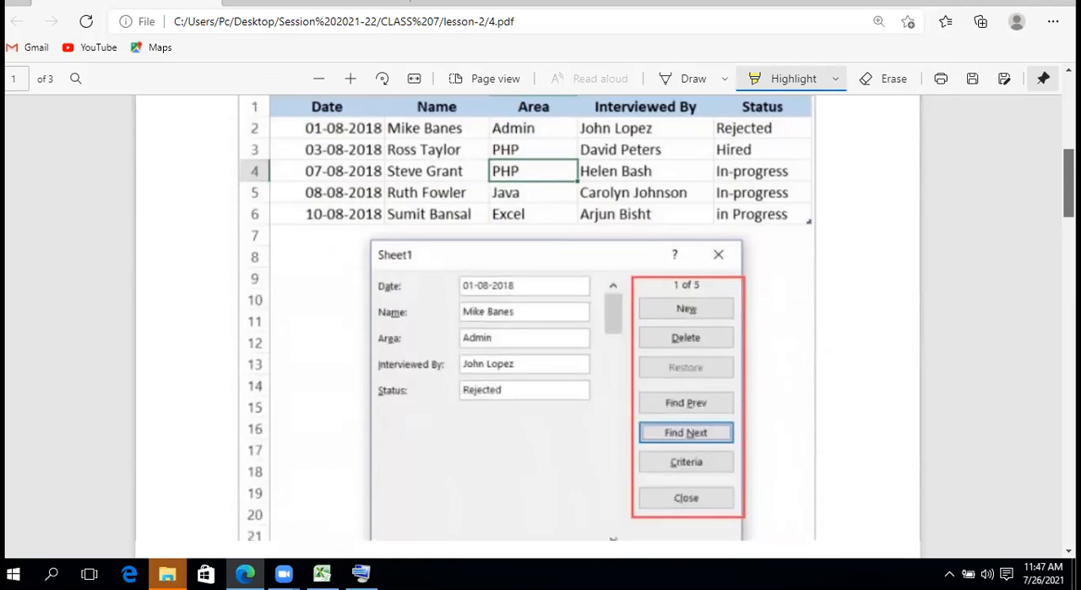
pyautogui.scroll(-3, 528, 325)
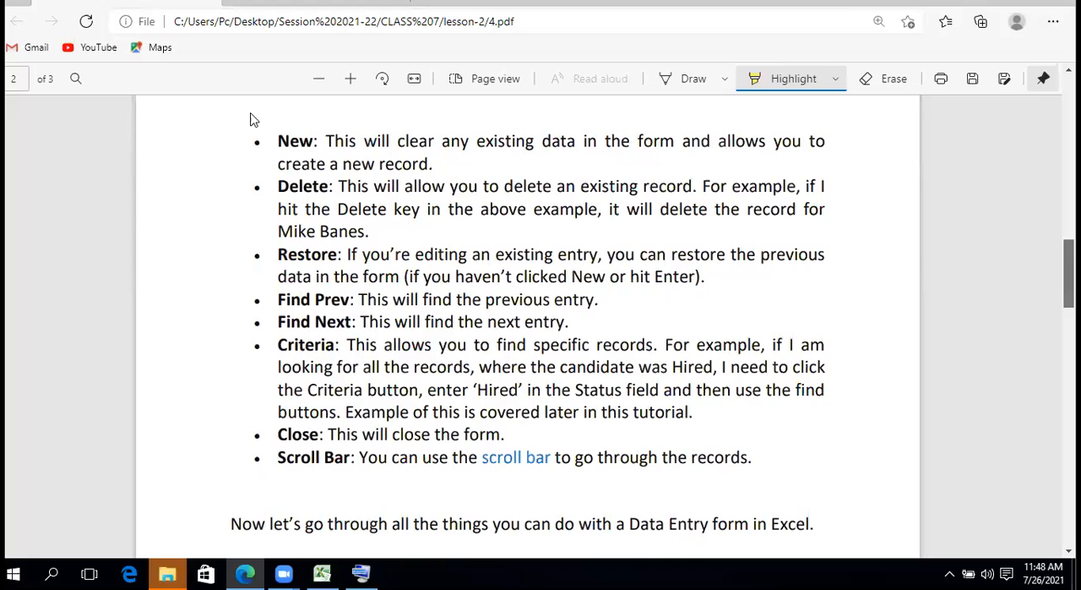
pyautogui.moveTo(253, 139); pyautogui.dragTo(376, 175)
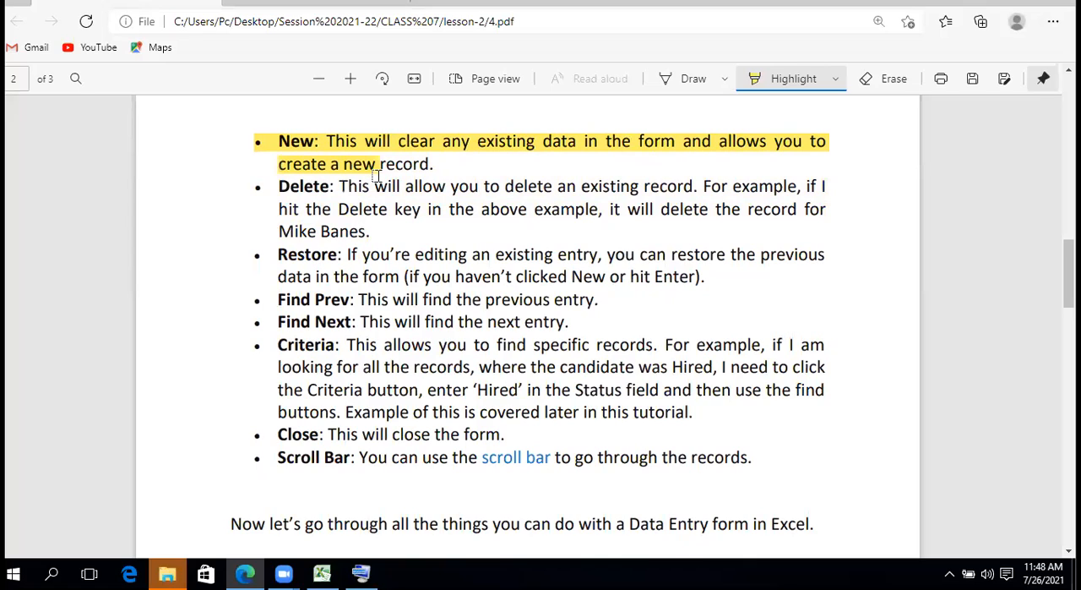
pyautogui.moveTo(377, 176); pyautogui.dragTo(434, 175)
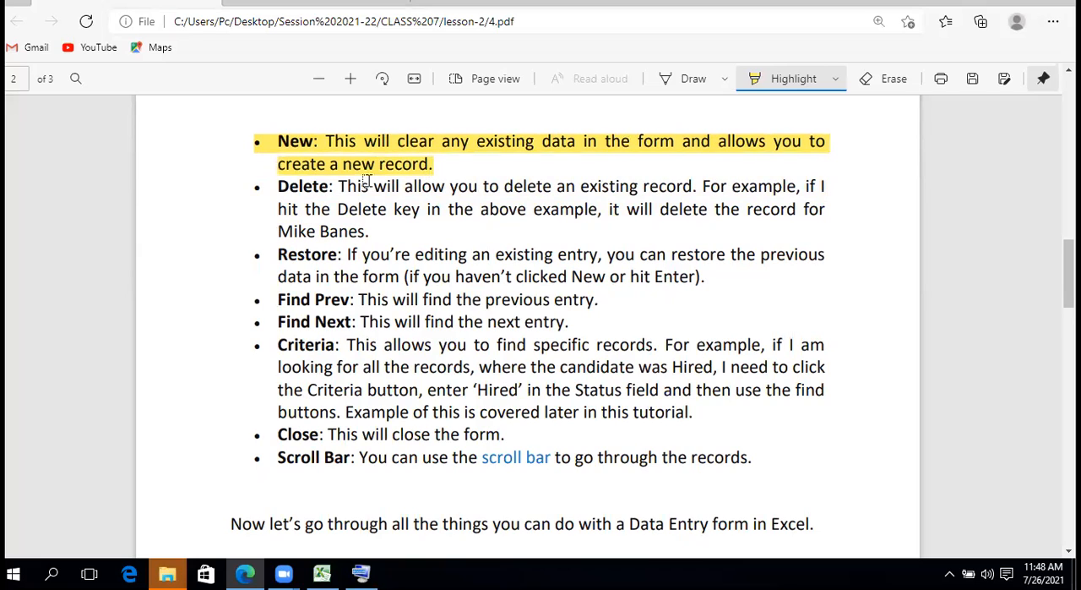
pyautogui.moveTo(256, 189); pyautogui.dragTo(698, 187)
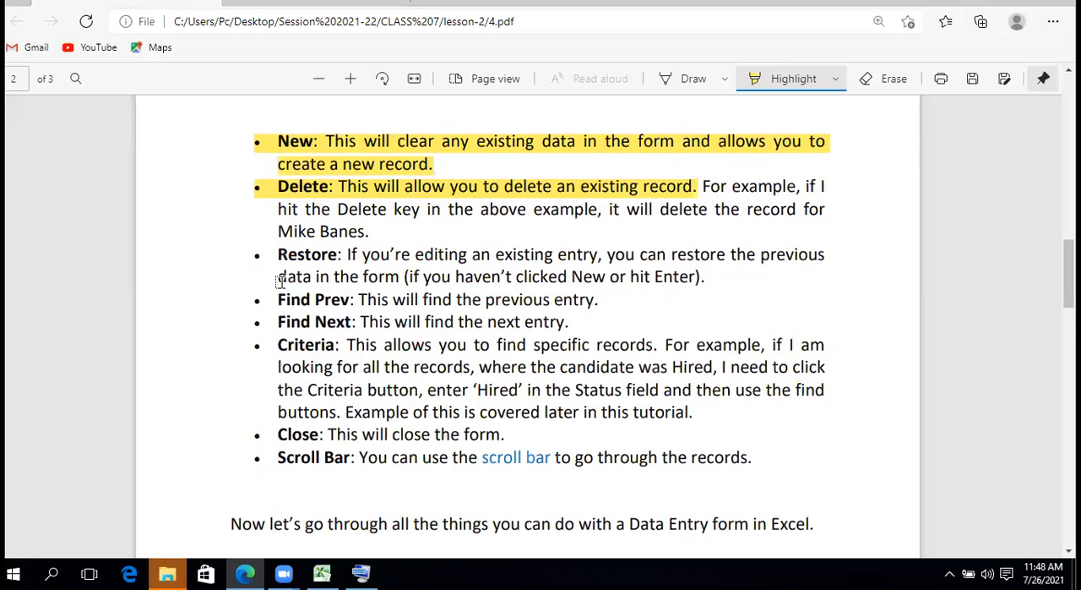
pyautogui.moveTo(257, 256); pyautogui.dragTo(706, 280)
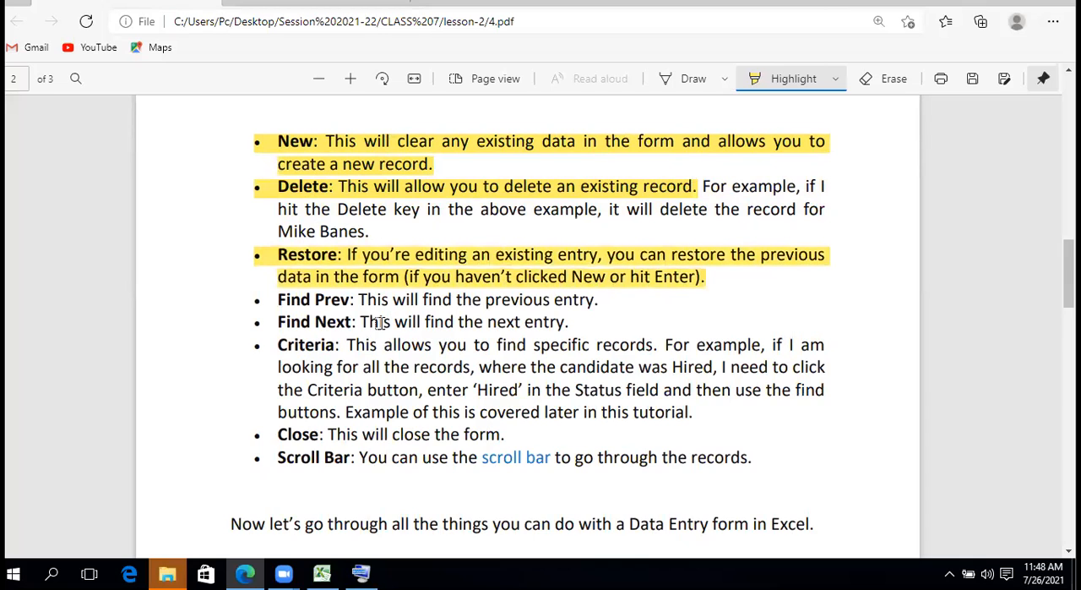
# Highlight the Find Prev, Find Next, Close and Scroll Bar descriptions and the first sentence of the Criteria description
pyautogui.moveTo(254, 301); pyautogui.dragTo(609, 298)
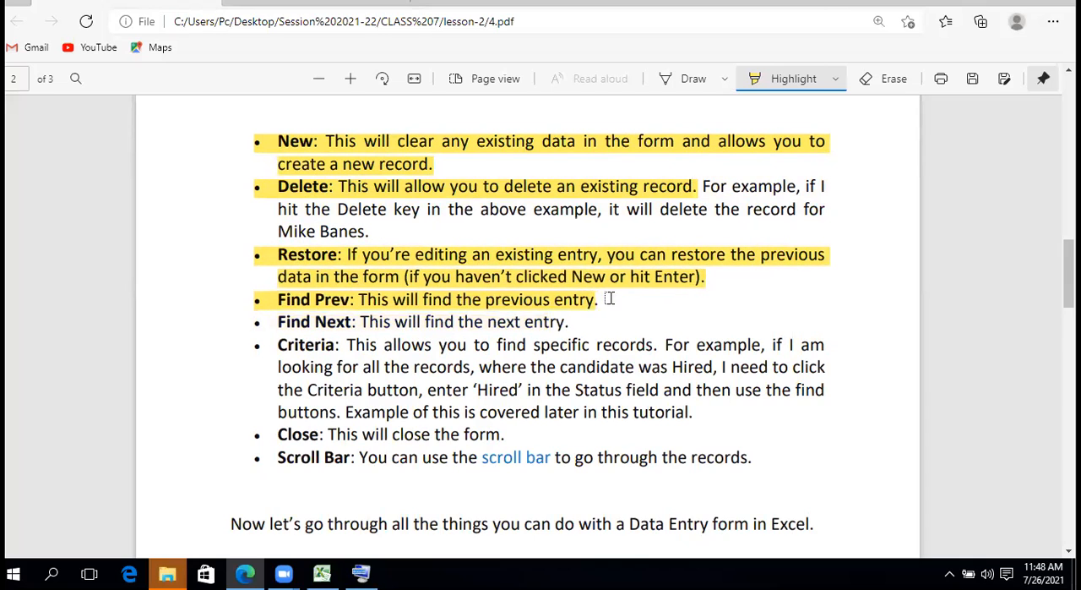
pyautogui.moveTo(251, 321); pyautogui.dragTo(576, 318)
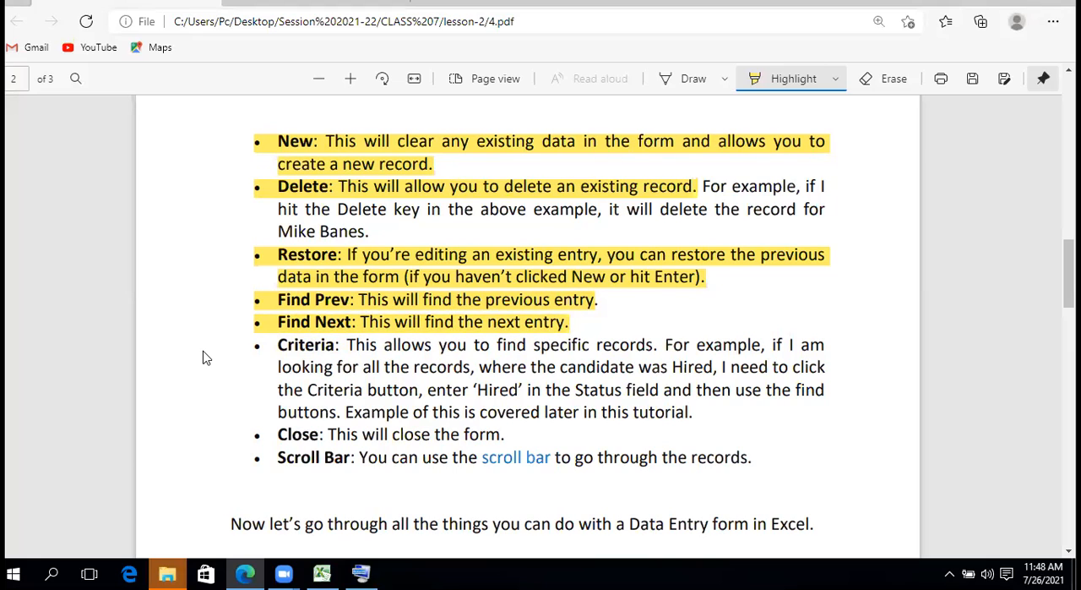
pyautogui.moveTo(245, 340); pyautogui.dragTo(655, 347)
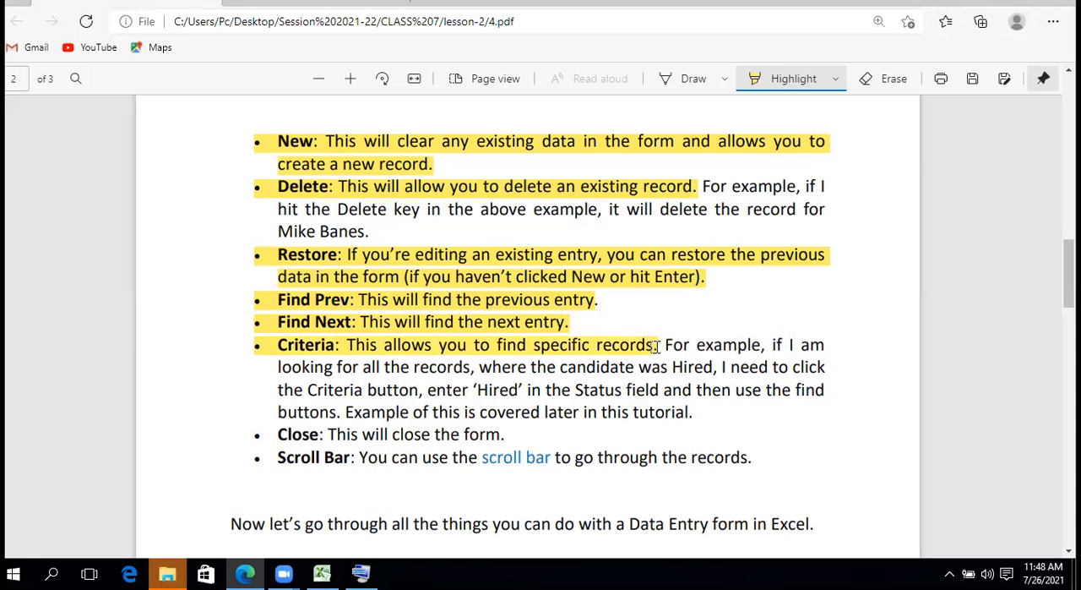
pyautogui.moveTo(249, 434); pyautogui.dragTo(505, 433)
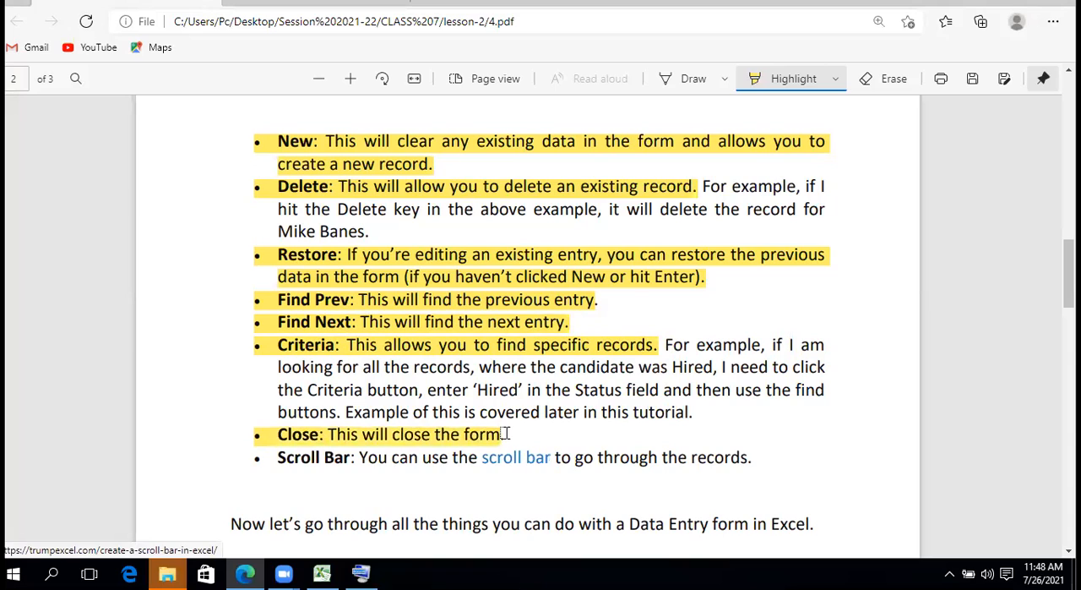
pyautogui.moveTo(249, 457); pyautogui.dragTo(761, 465)
# Highlight the Creating a New Entry heading, its introductory sentence and numbered steps 1 to 4 across pages 2 and 3
pyautogui.scroll(-5, 541, 321)
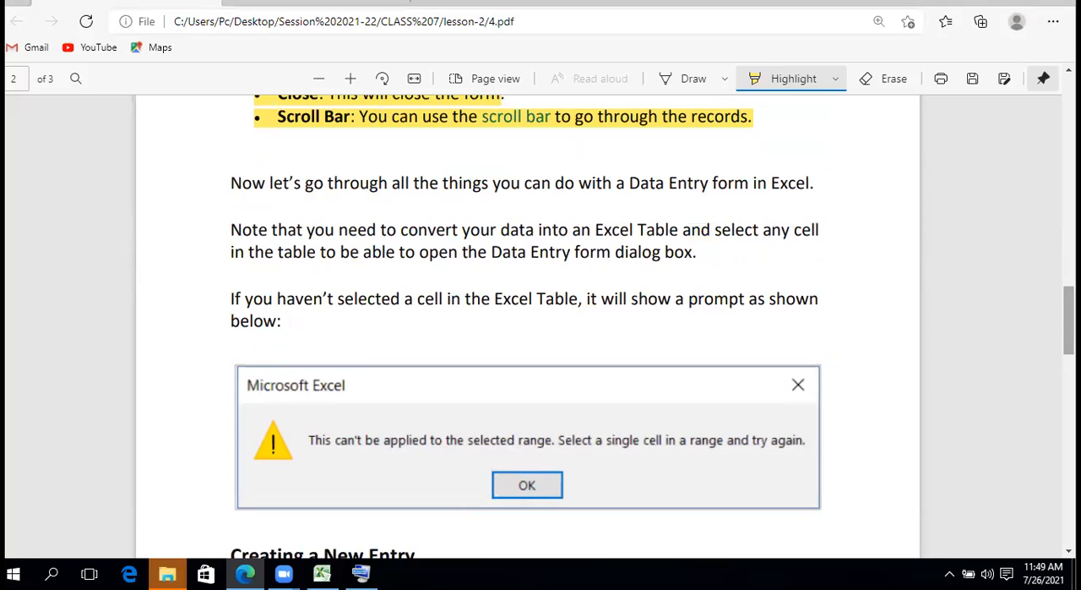
pyautogui.scroll(-5, 274, 151)
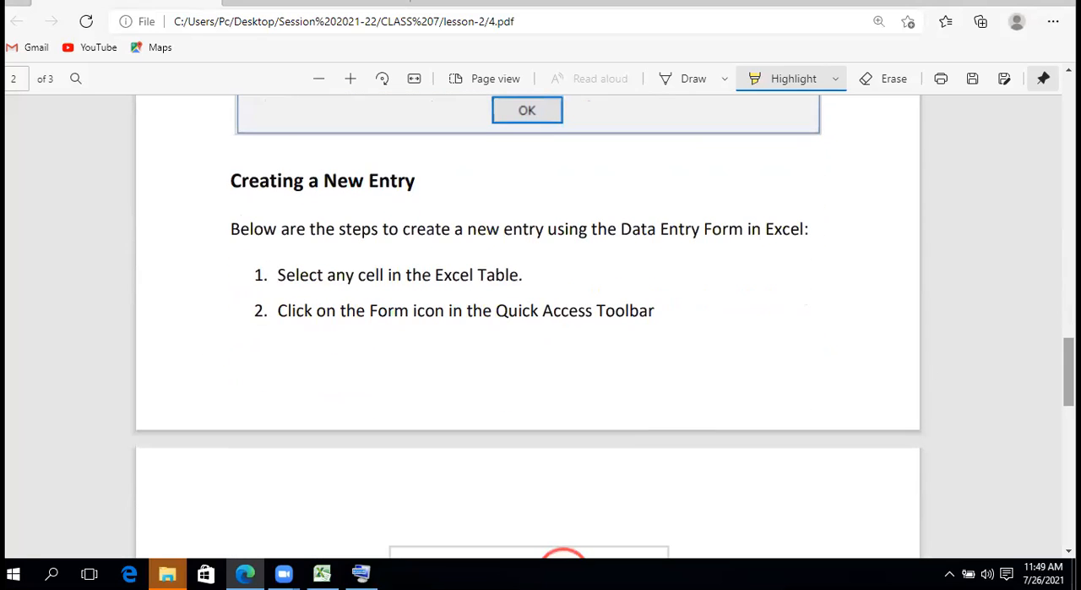
pyautogui.moveTo(229, 183); pyautogui.dragTo(445, 190)
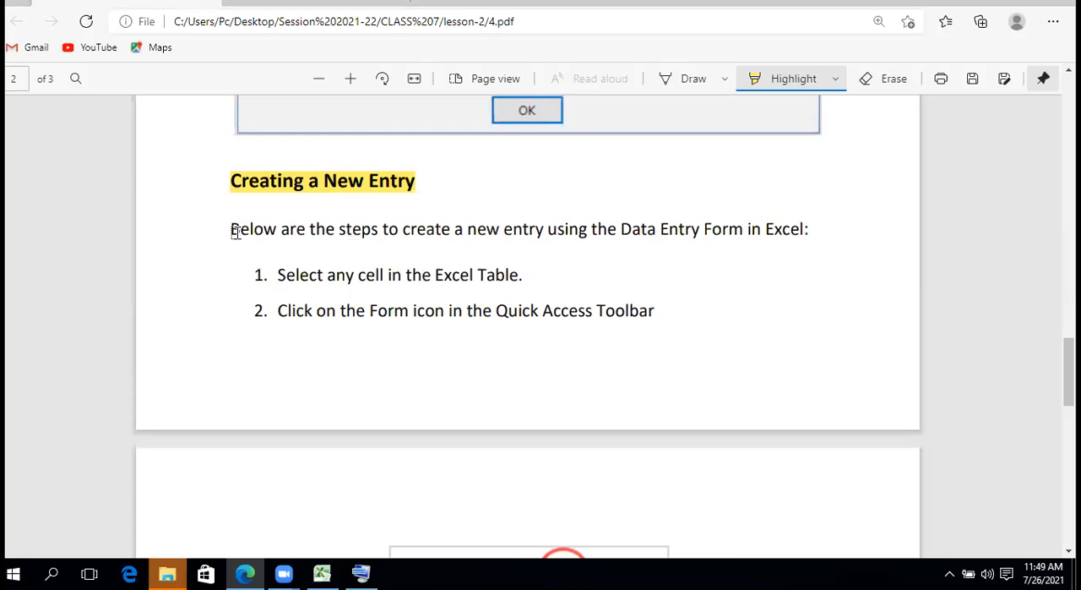
pyautogui.moveTo(230, 231); pyautogui.dragTo(682, 314)
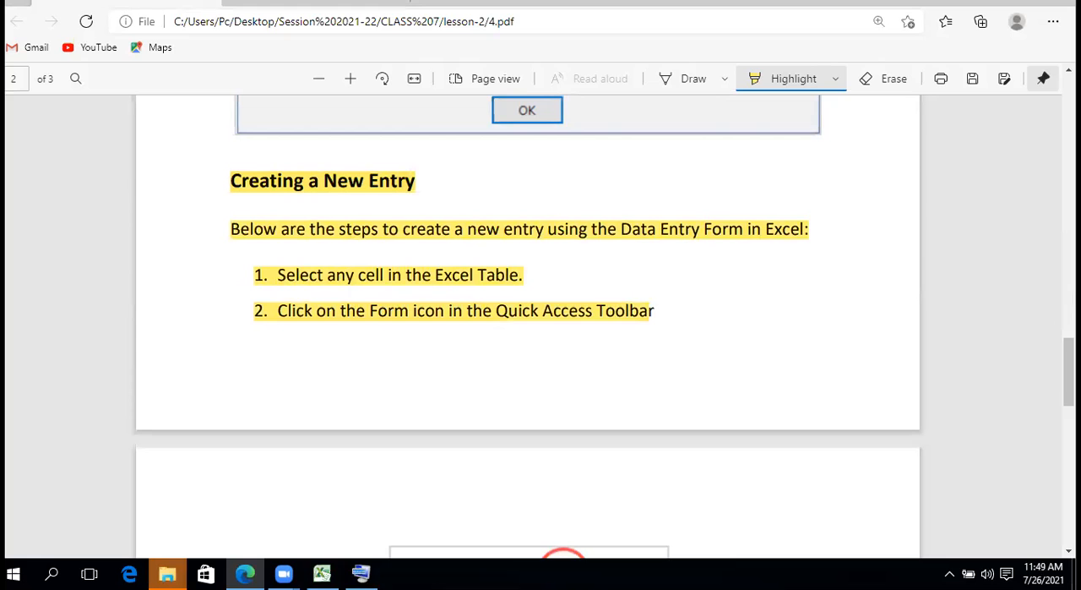
pyautogui.scroll(-5, 540, 338)
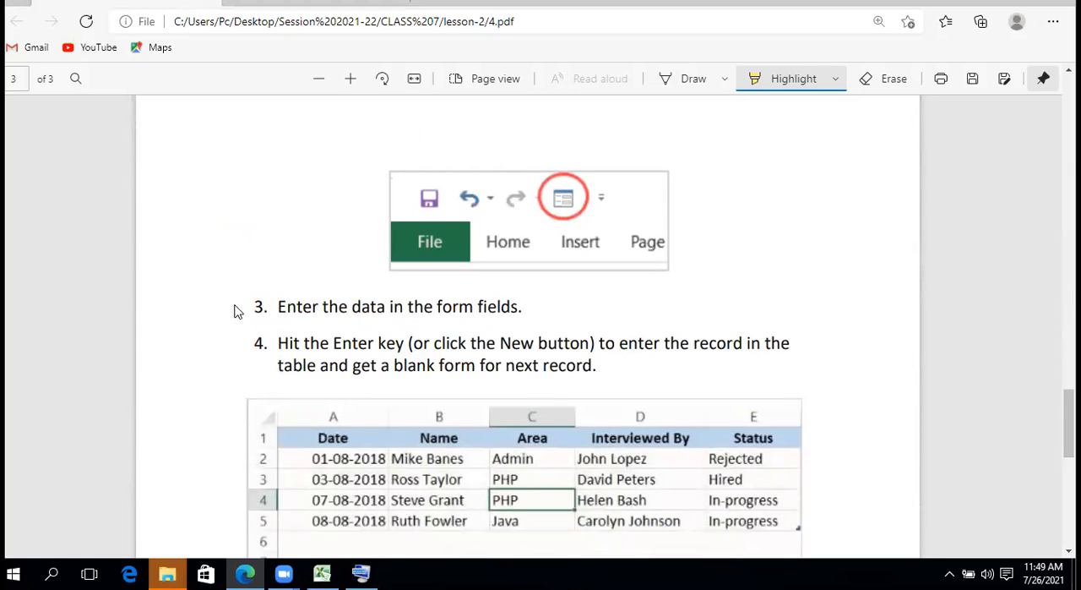
pyautogui.moveTo(244, 305); pyautogui.dragTo(530, 310)
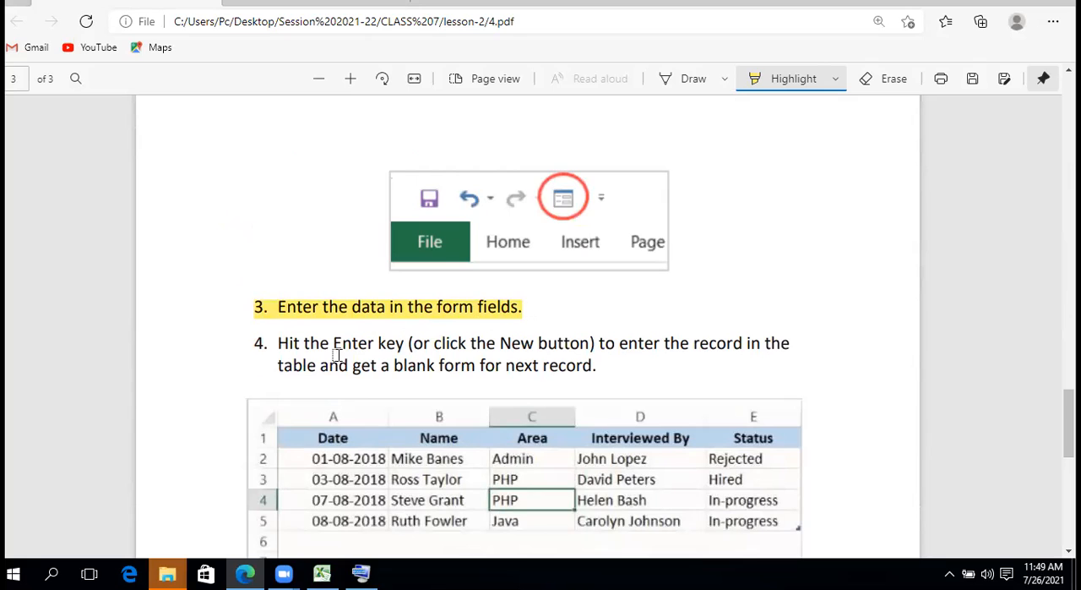
pyautogui.moveTo(244, 348); pyautogui.dragTo(632, 380)
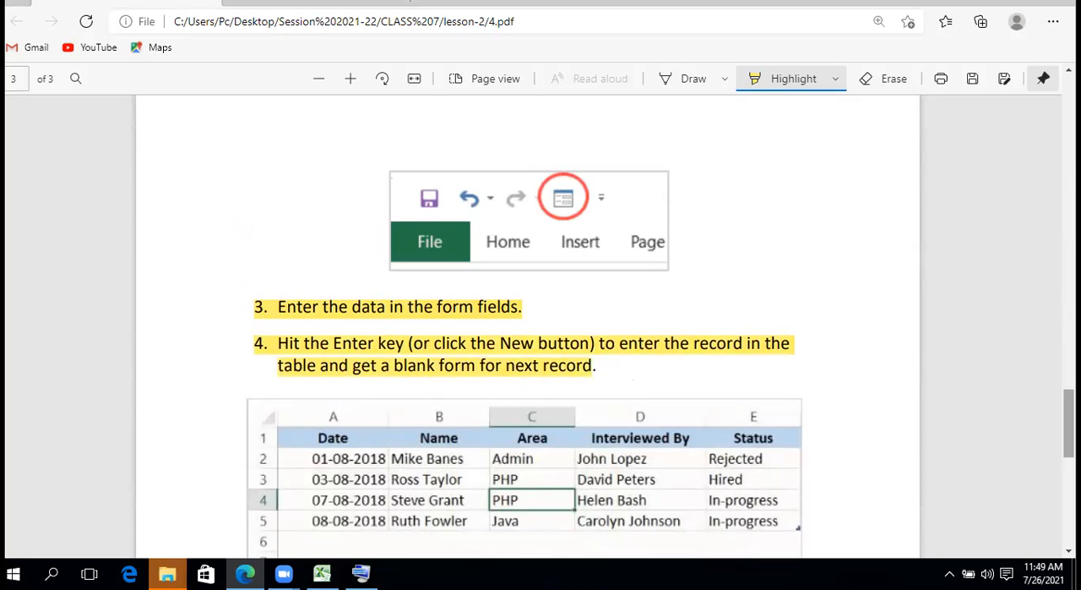
# Examine the example table and new-record data form illustration below step 4 on page 3
pyautogui.scroll(-2, 349, 469)
pyautogui.scroll(2, 349, 470)
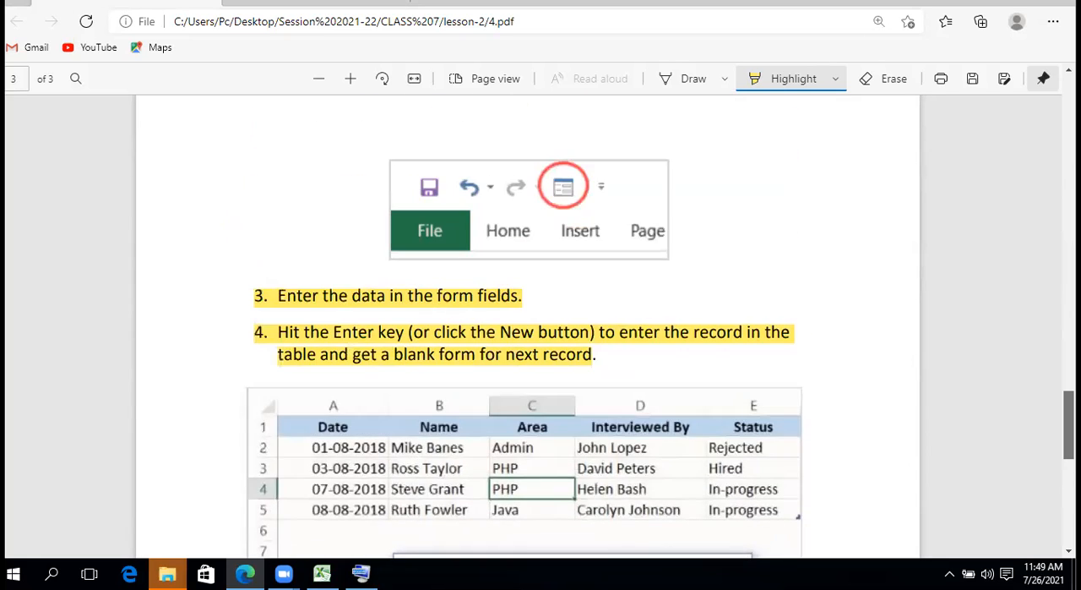
pyautogui.scroll(-3, 349, 382)
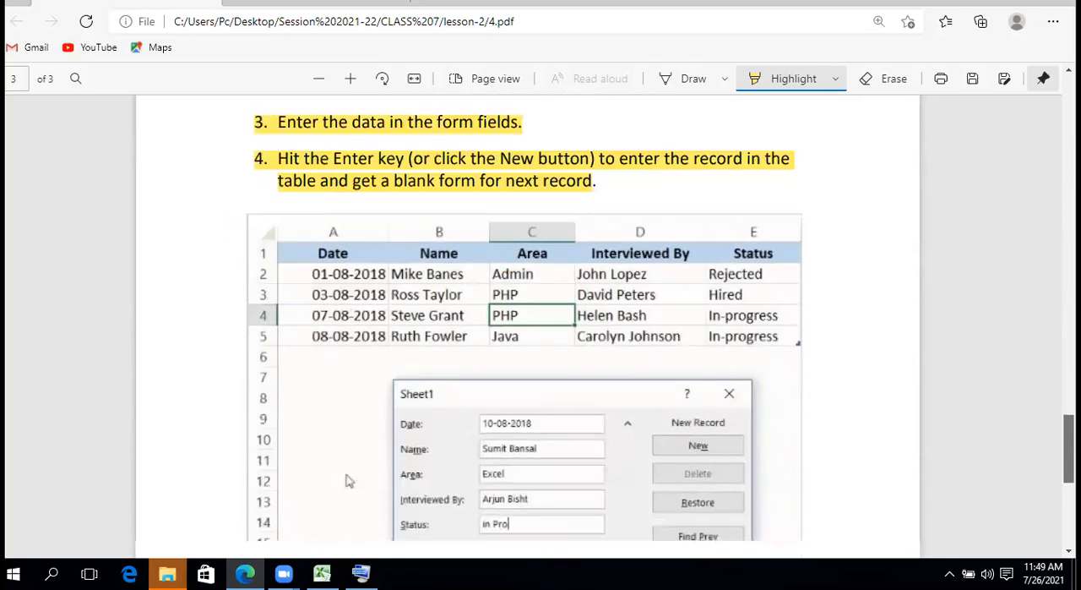
pyautogui.scroll(-4, 541, 338)
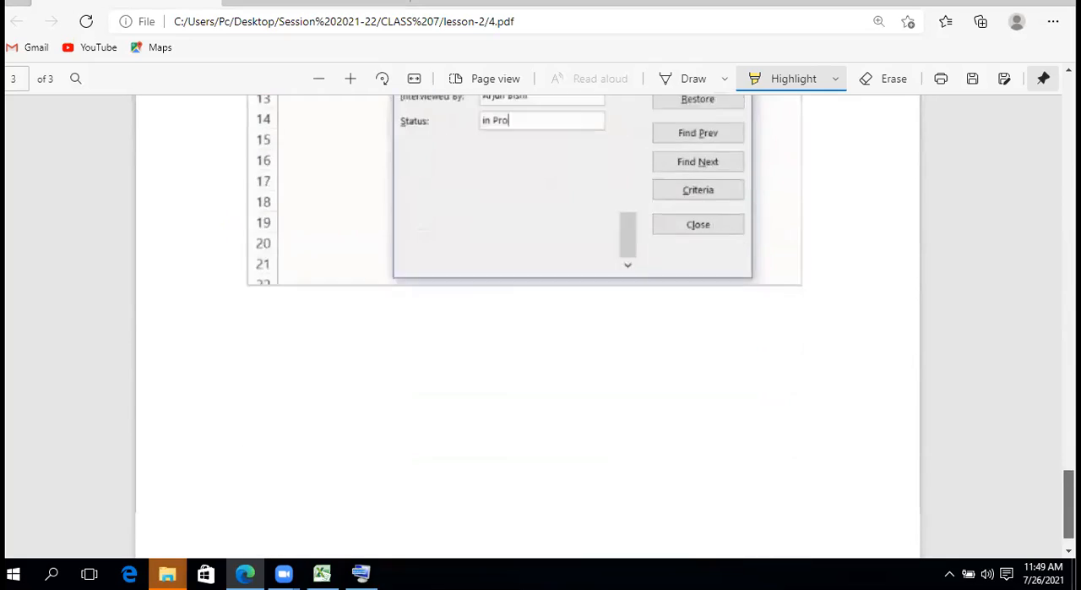
pyautogui.scroll(4, 541, 338)
pyautogui.scroll(3, 345, 348)
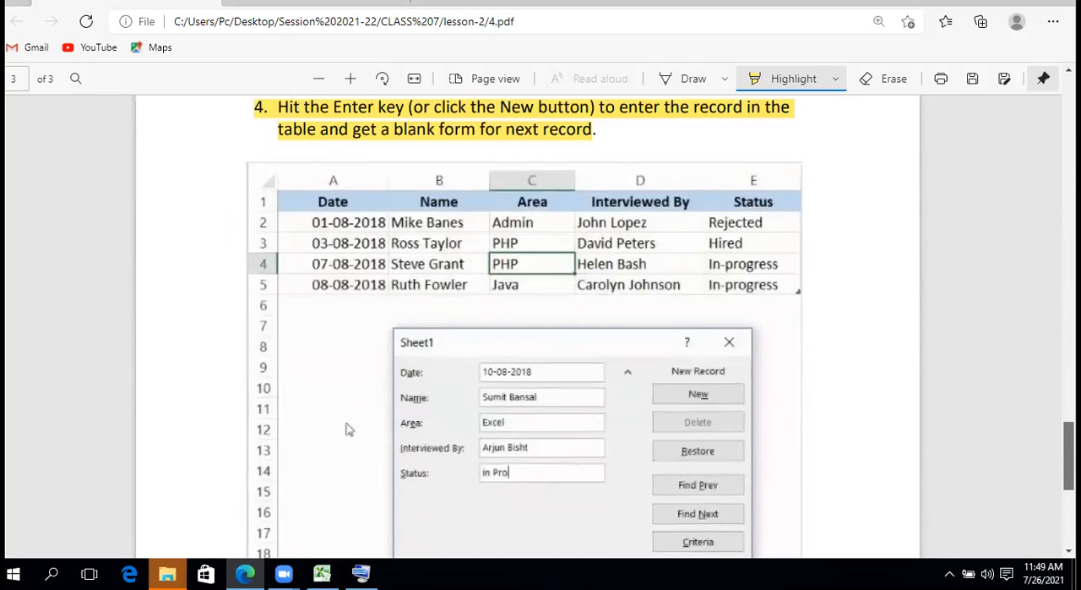
# Review the highlighted passages across all three pages, from the new-entry steps back to the Parts of the Data Entry Form heading
pyautogui.scroll(-6, 350, 430)
pyautogui.scroll(8, 345, 511)
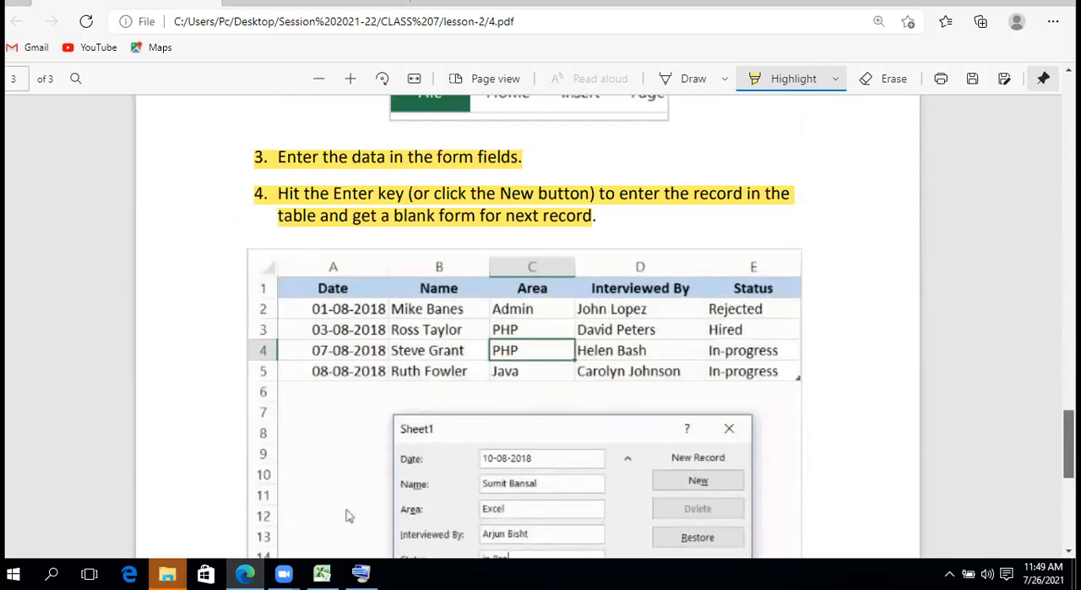
pyautogui.scroll(3, 345, 512)
pyautogui.scroll(3, 527, 325)
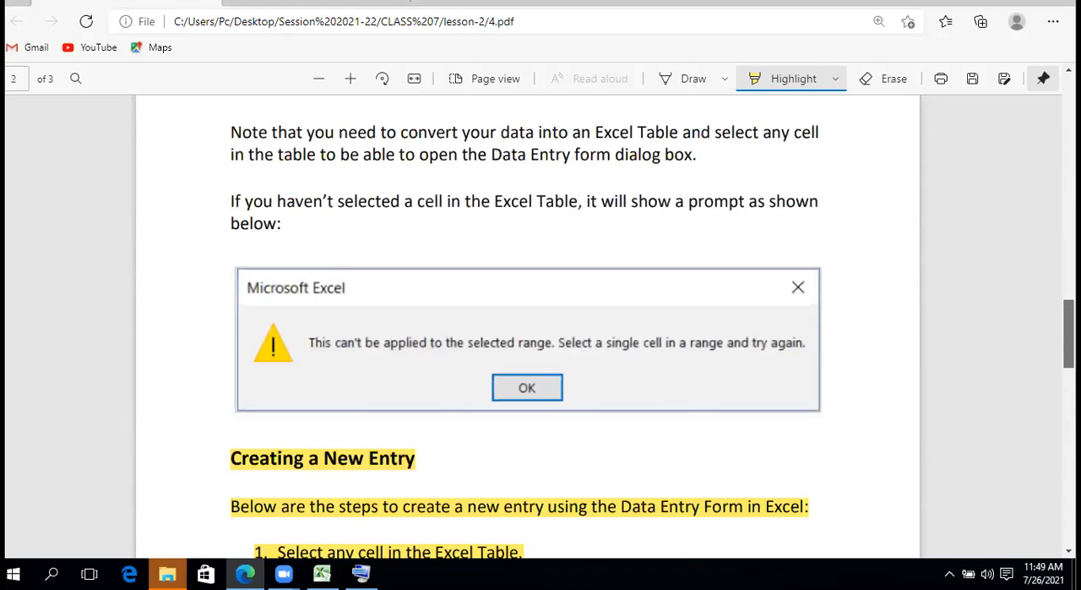
pyautogui.scroll(15, 528, 326)
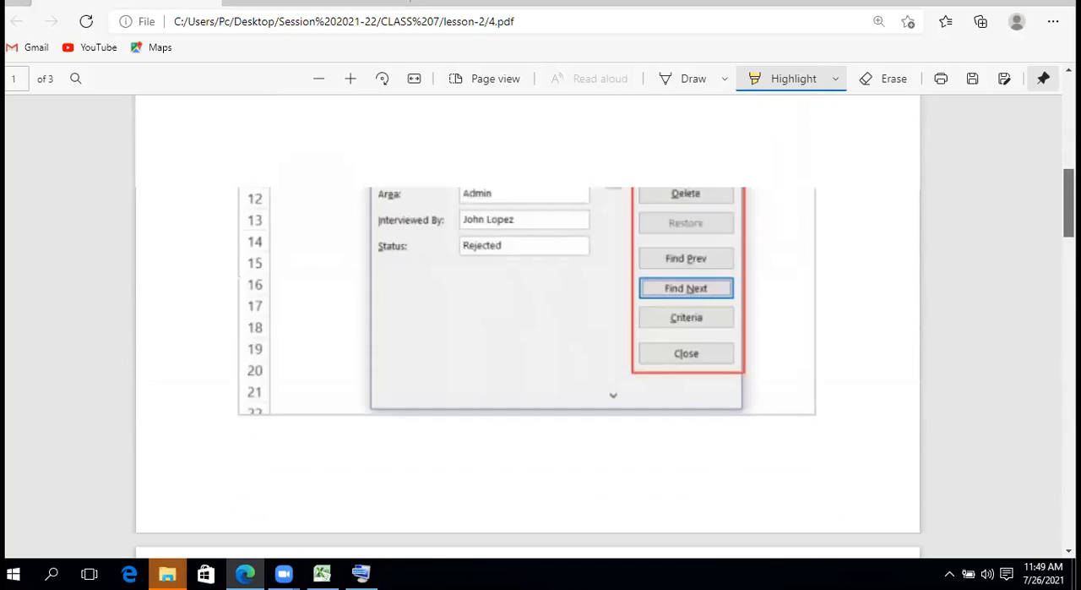
pyautogui.scroll(5, 527, 326)
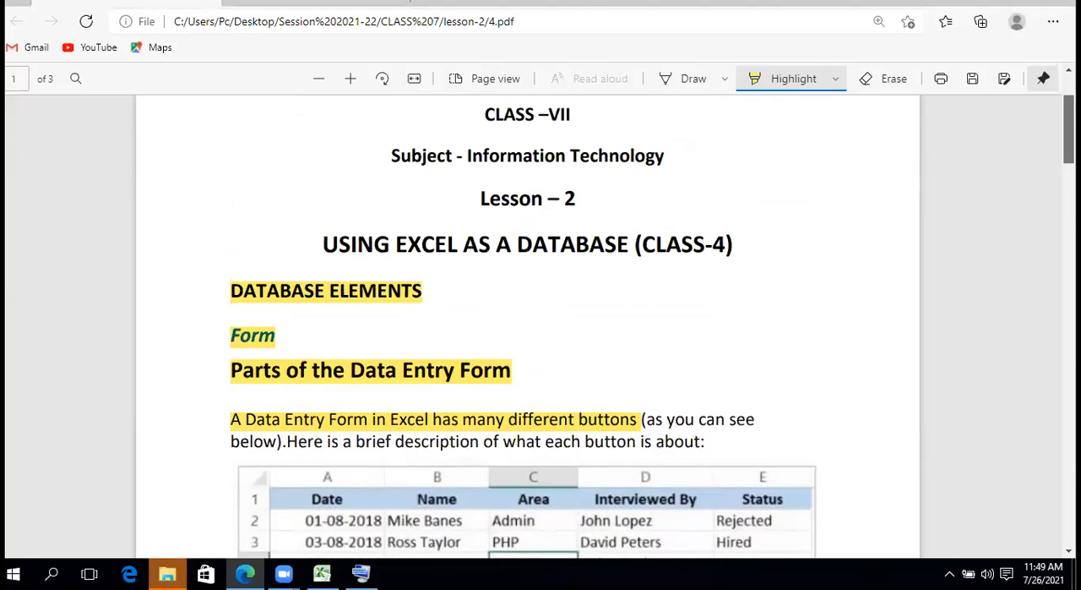
pyautogui.scroll(2, 527, 325)
pyautogui.scroll(-4, 527, 325)
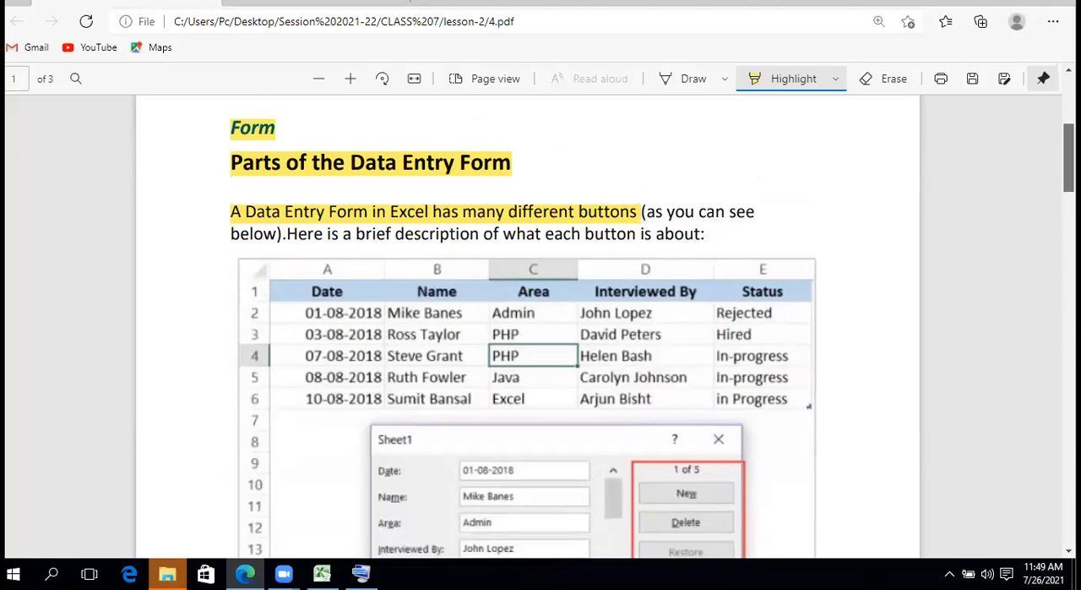
pyautogui.scroll(-12, 527, 325)
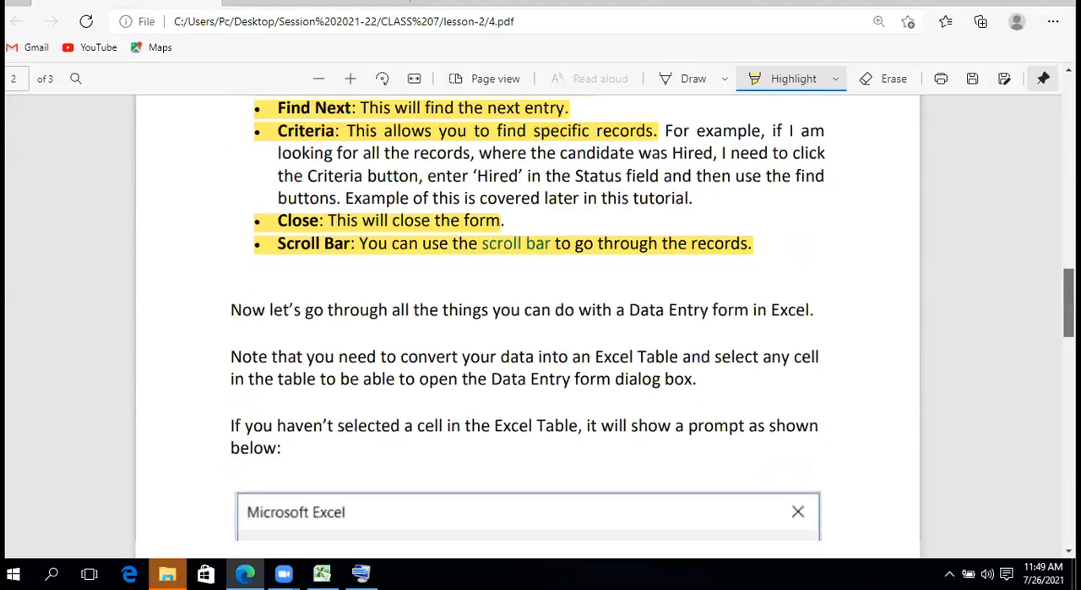
pyautogui.scroll(-15, 348, 451)
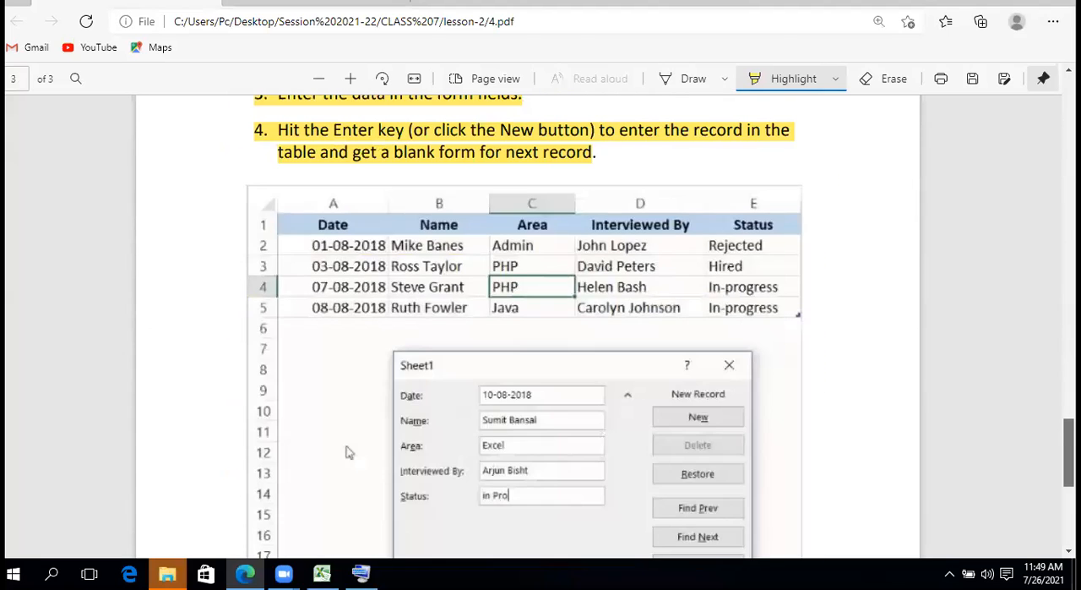
pyautogui.scroll(-5, 348, 451)
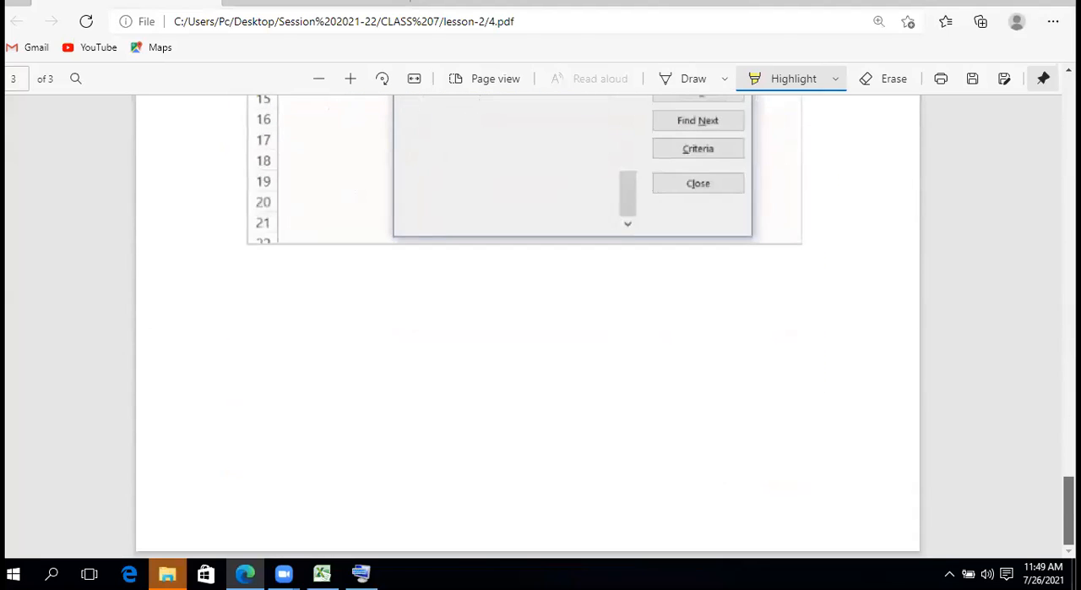
pyautogui.scroll(10, 528, 325)
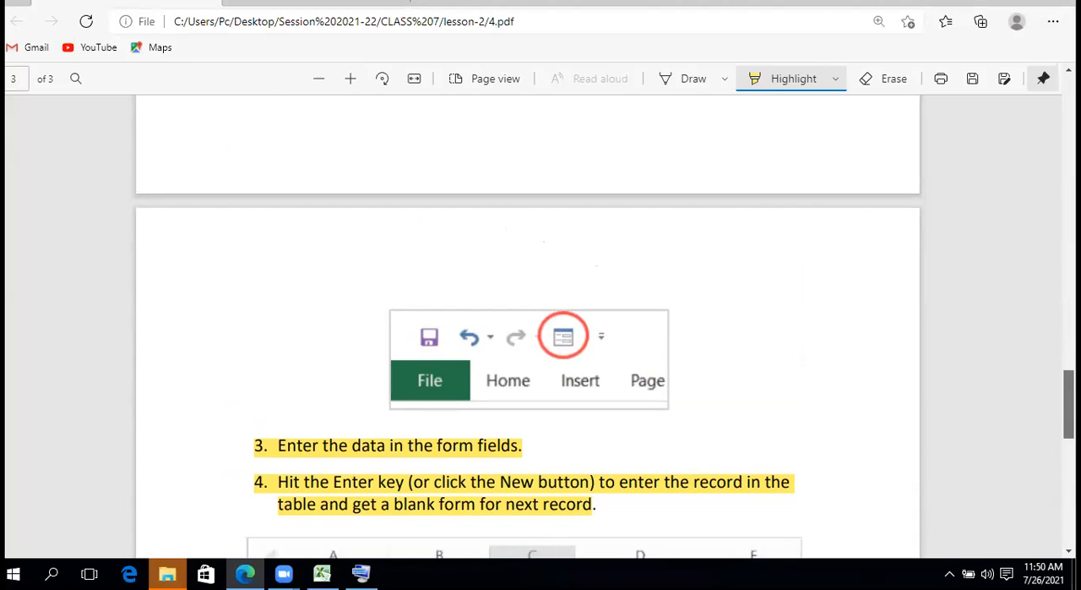
pyautogui.scroll(8, 528, 321)
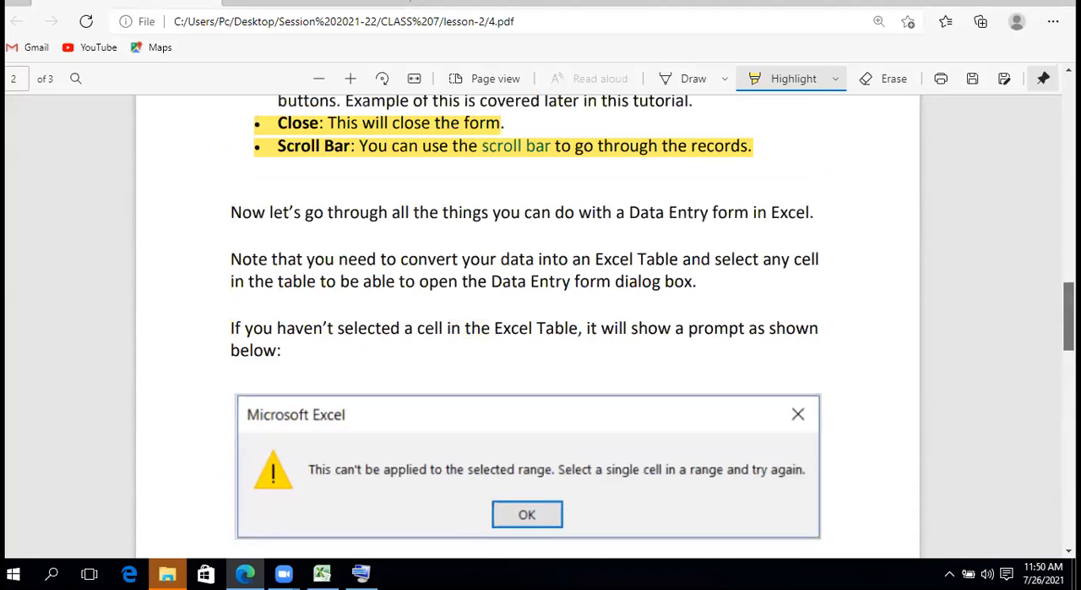
pyautogui.scroll(3, 527, 321)
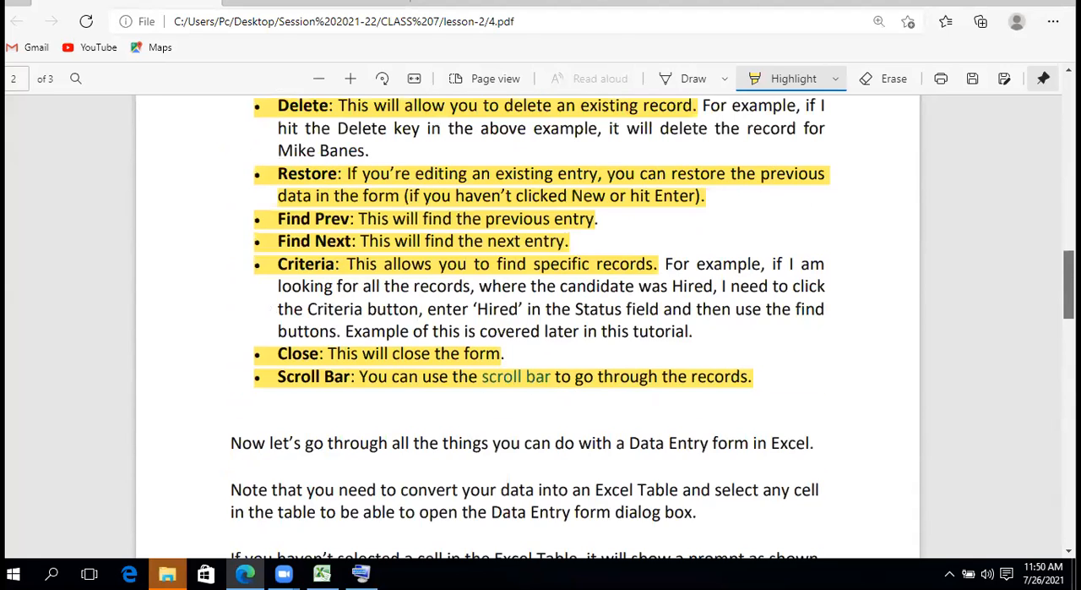
pyautogui.scroll(13, 527, 321)
# Save the highlighted lesson PDF
pyautogui.scroll(-1, 527, 321)
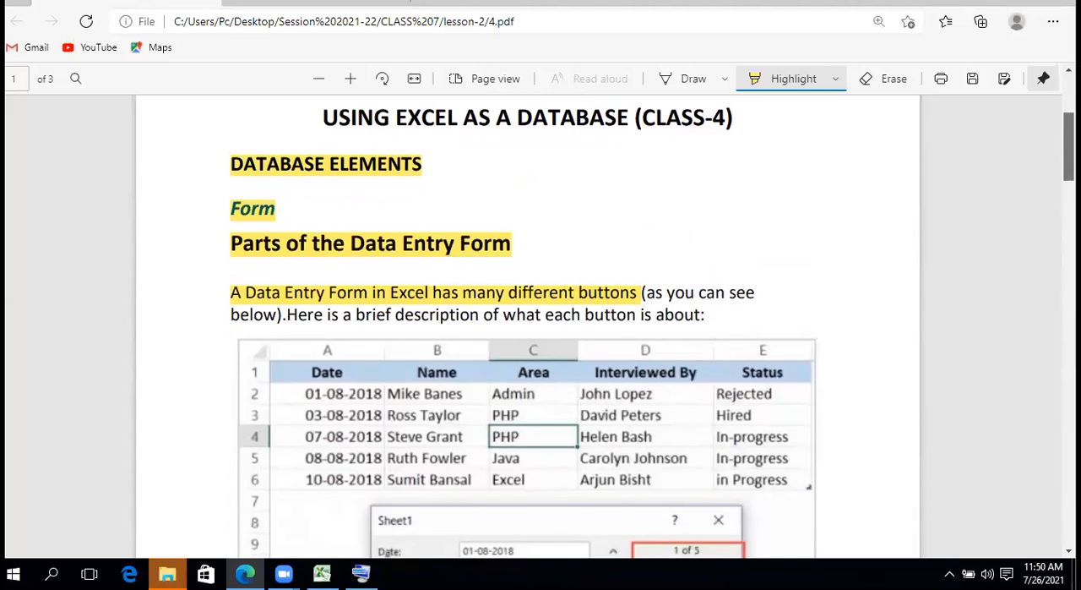
pyautogui.scroll(4, 527, 321)
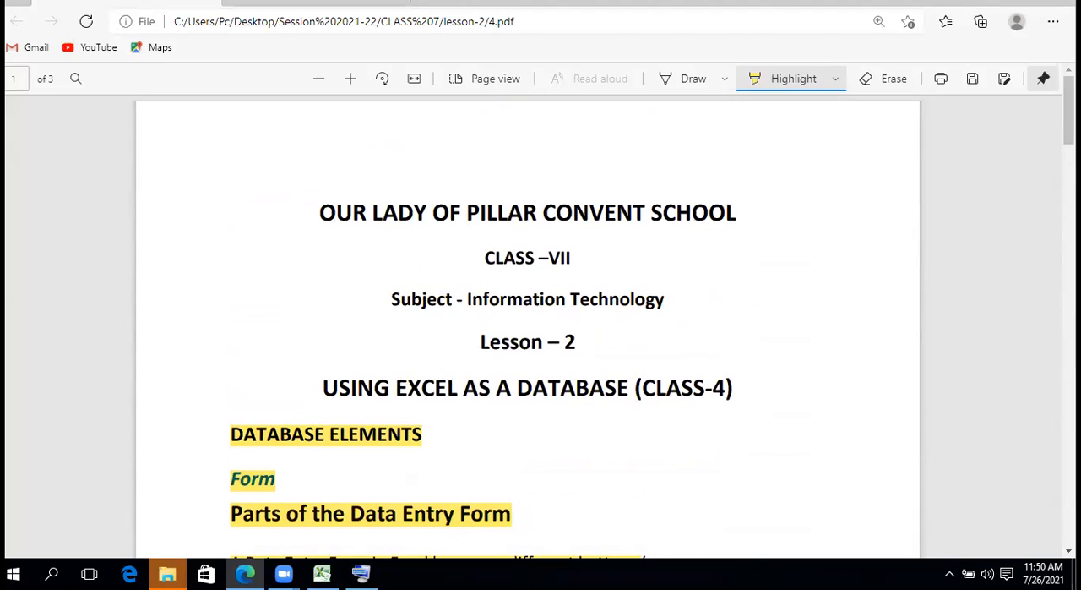
pyautogui.click(980, 87)
# Recheck the example table, button descriptions and Creating a New Entry section from page 1 to page 3, ending at the lesson title
pyautogui.scroll(-4, 527, 330)
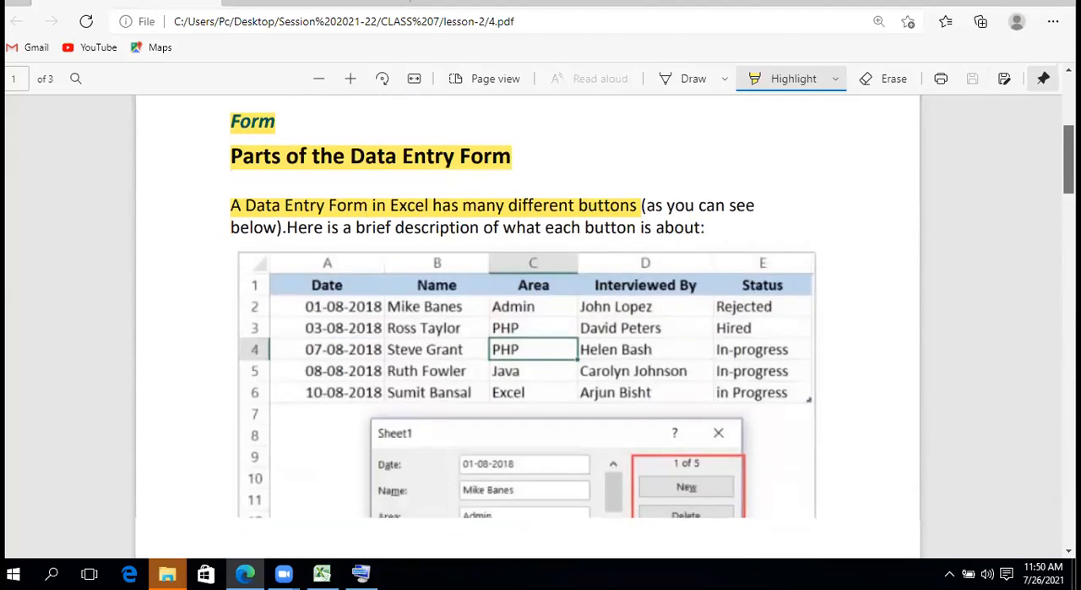
pyautogui.scroll(1, 527, 329)
pyautogui.scroll(1, 527, 330)
pyautogui.scroll(-3, 527, 329)
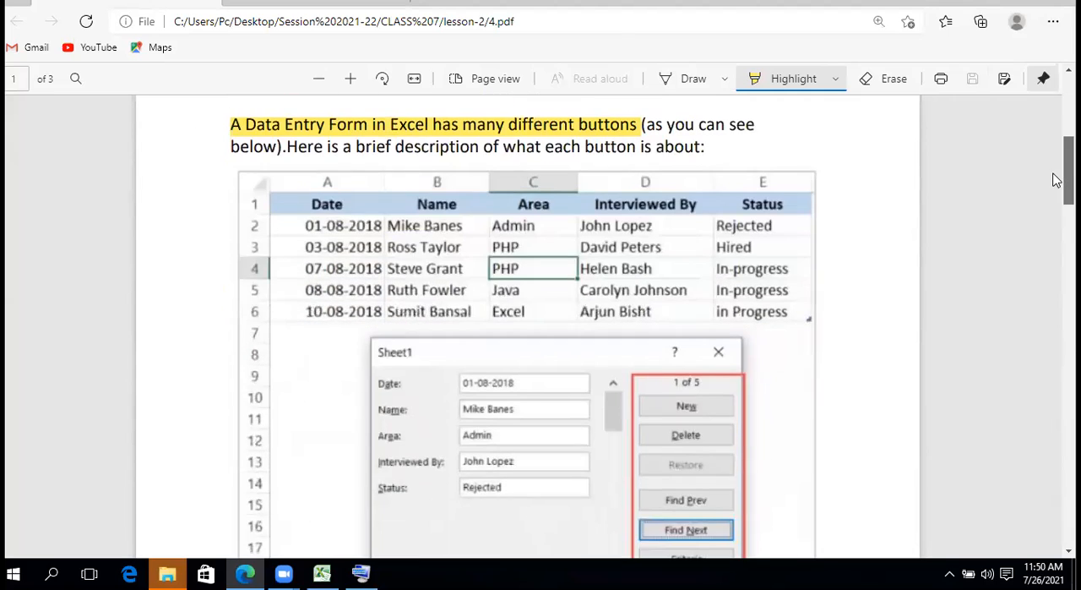
pyautogui.scroll(-7, 1056, 180)
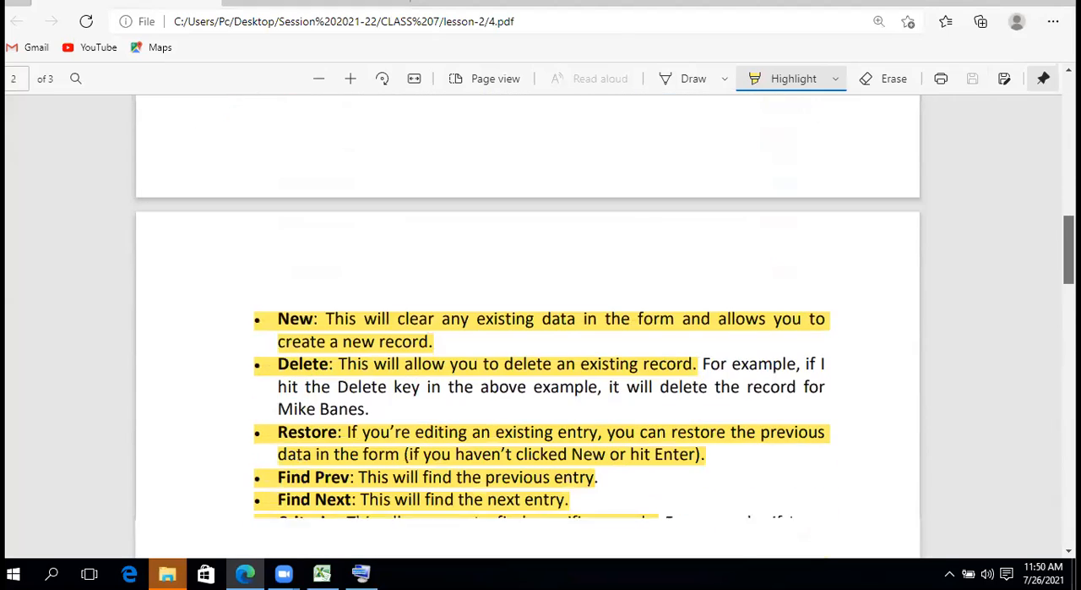
pyautogui.scroll(-1, 527, 329)
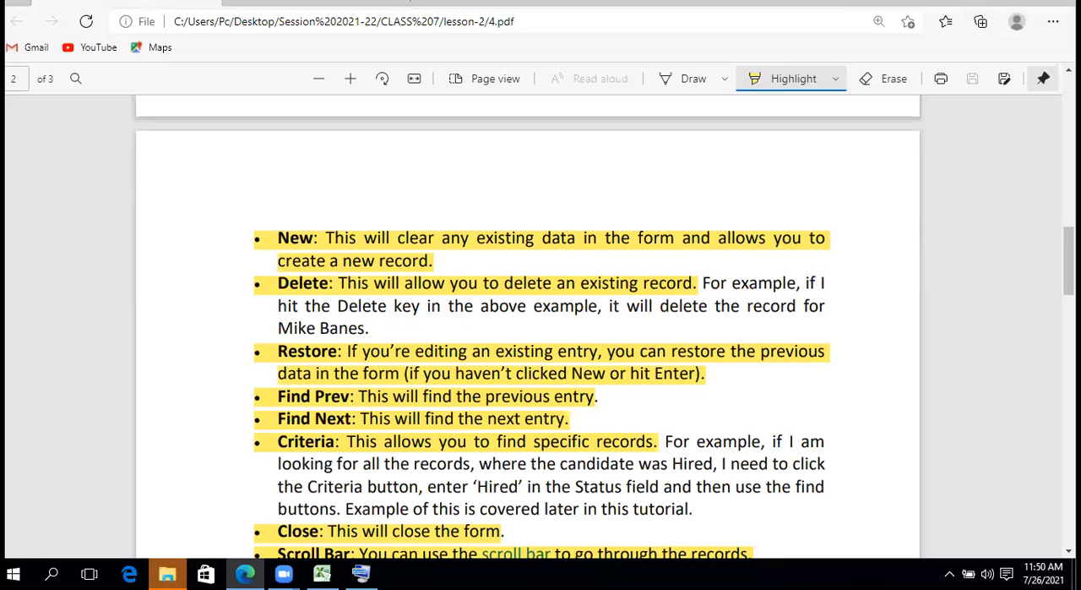
pyautogui.scroll(-3, 540, 329)
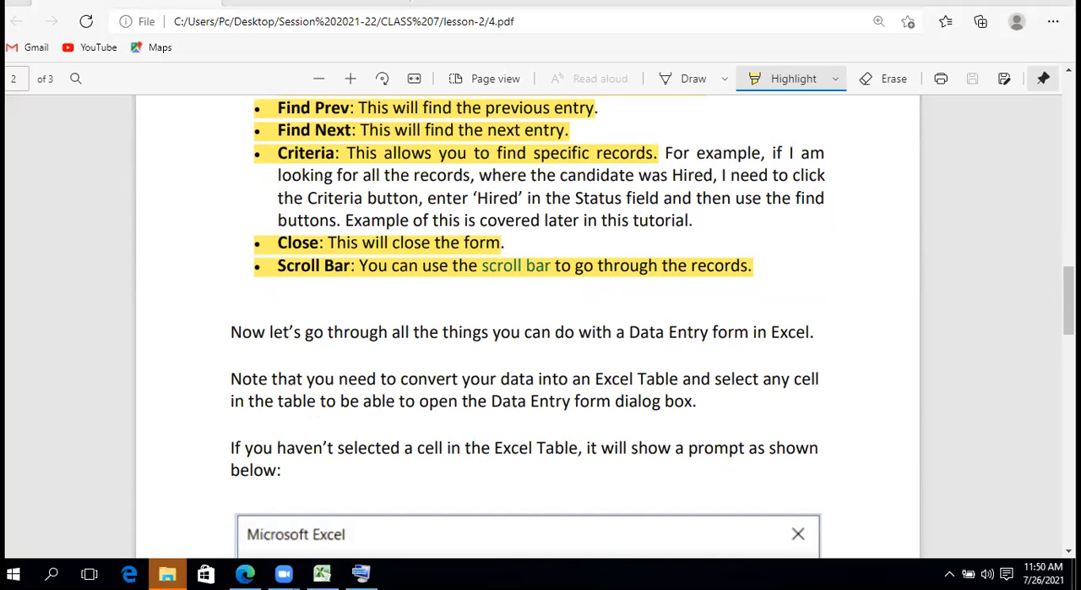
pyautogui.scroll(-8, 528, 325)
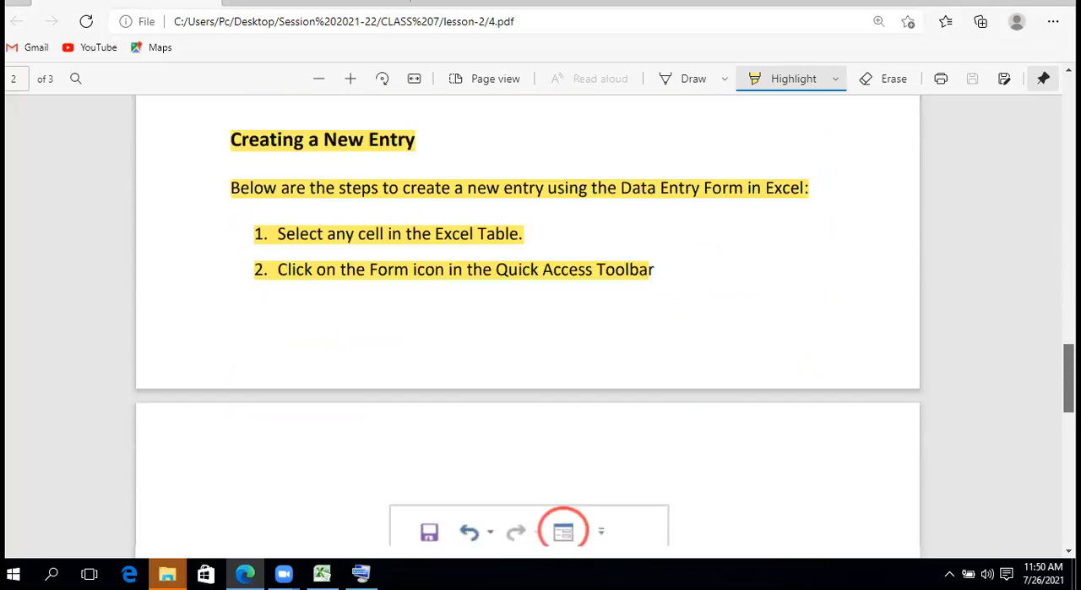
pyautogui.scroll(3, 528, 325)
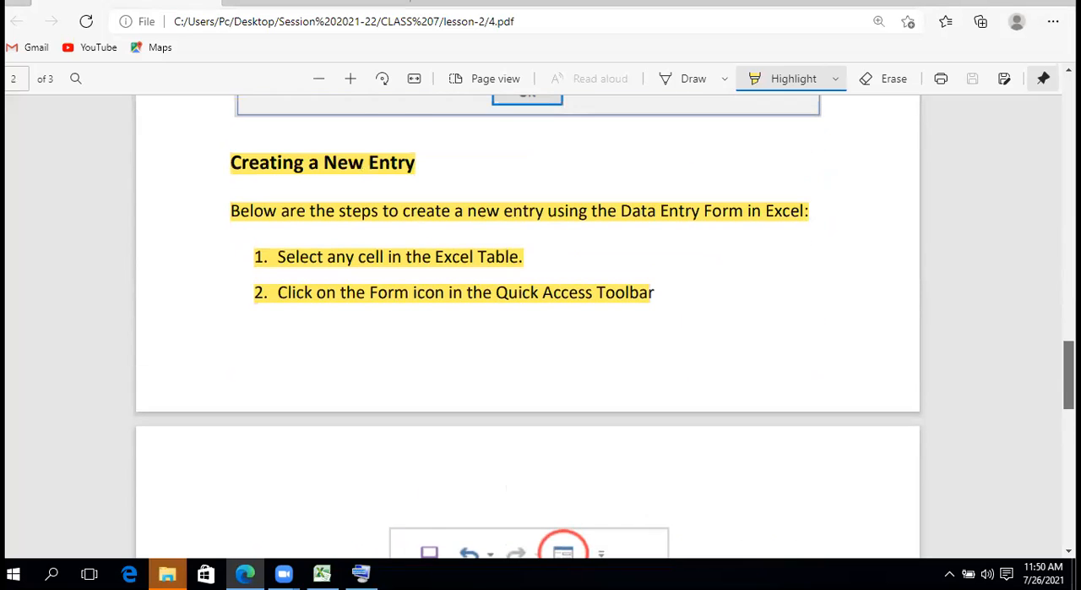
pyautogui.scroll(-10, 345, 197)
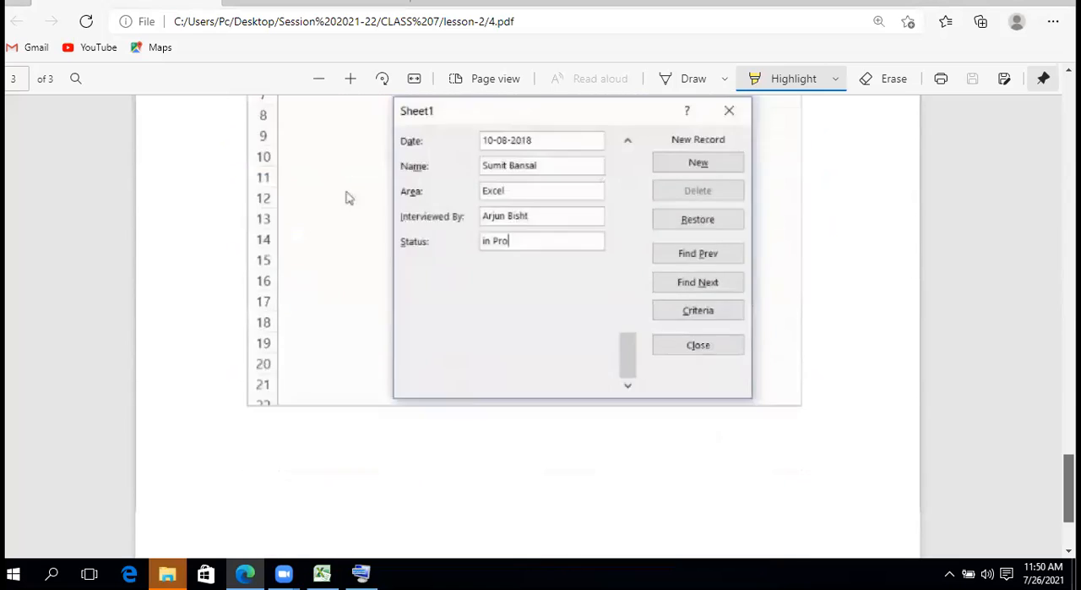
pyautogui.scroll(10, 346, 197)
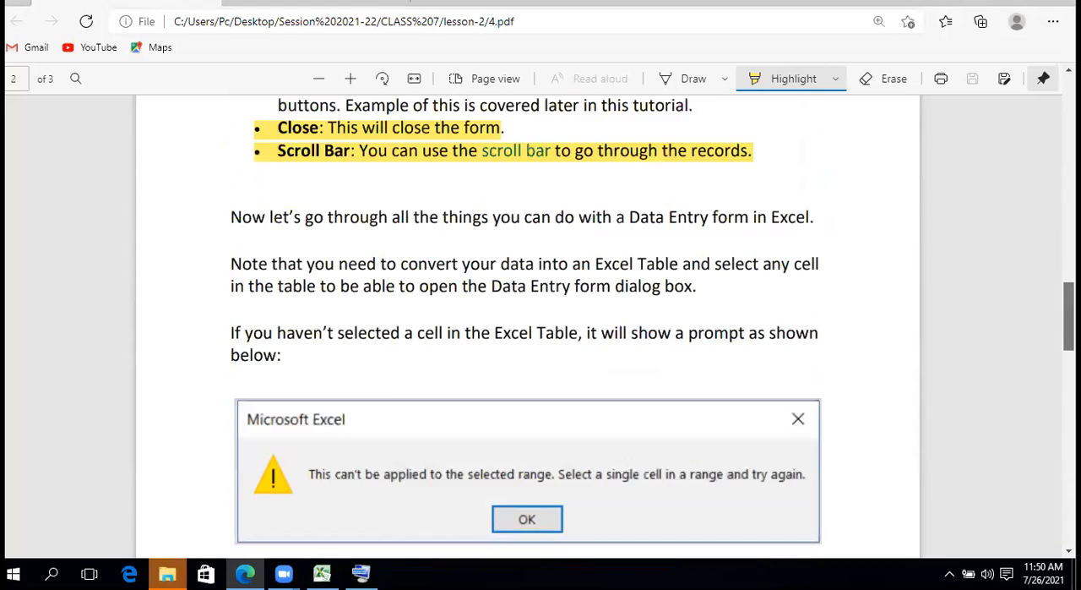
pyautogui.scroll(15, 528, 325)
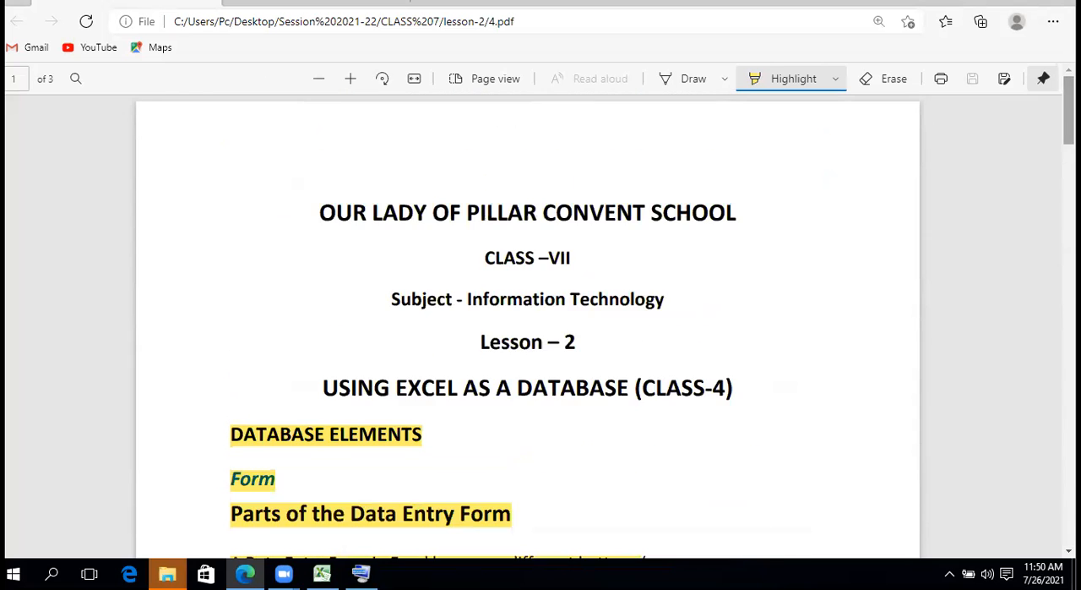
# Switch to the Excel workbook and close the Sheet1 data form
pyautogui.click(322, 574)
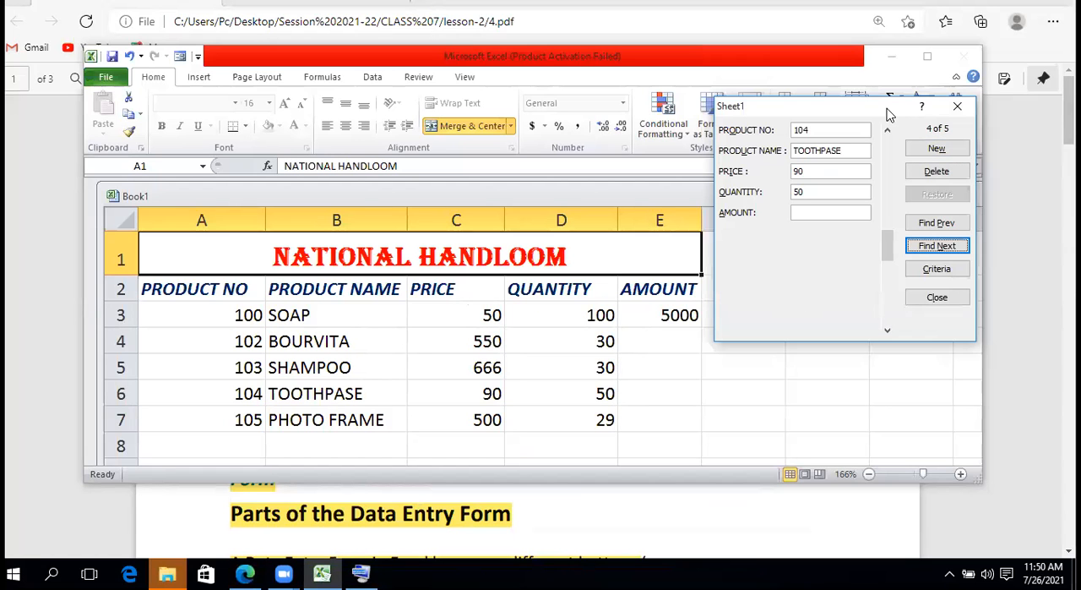
pyautogui.moveTo(888, 114); pyautogui.dragTo(722, 147)
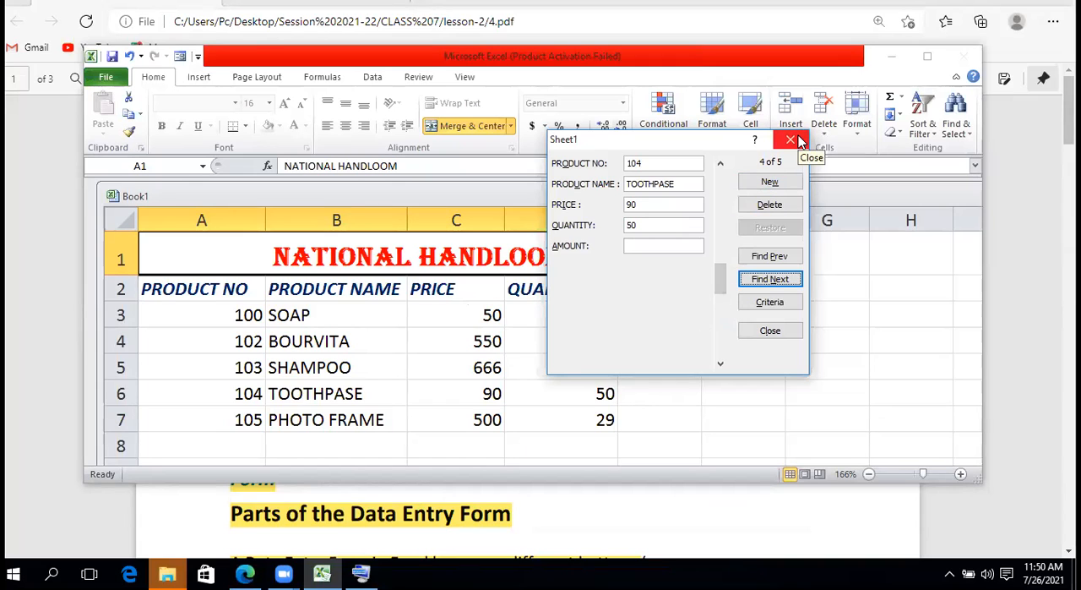
pyautogui.click(770, 329)
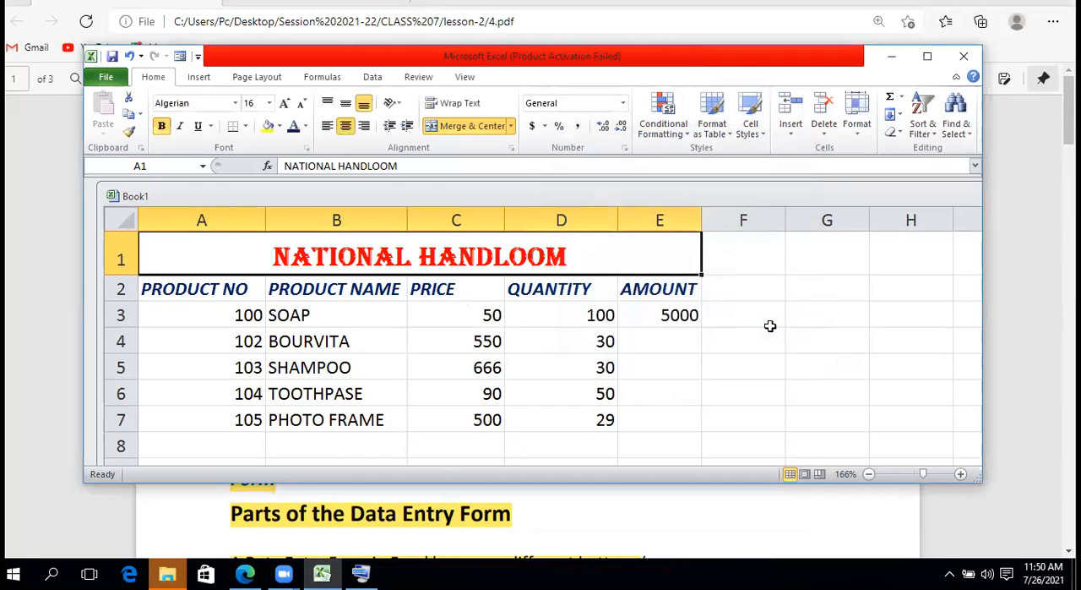
# Fill F2 with the placeholder heading kjkj and G2, H2 and I2 with kjklj, extending the row after AMOUNT
pyautogui.click(754, 292)
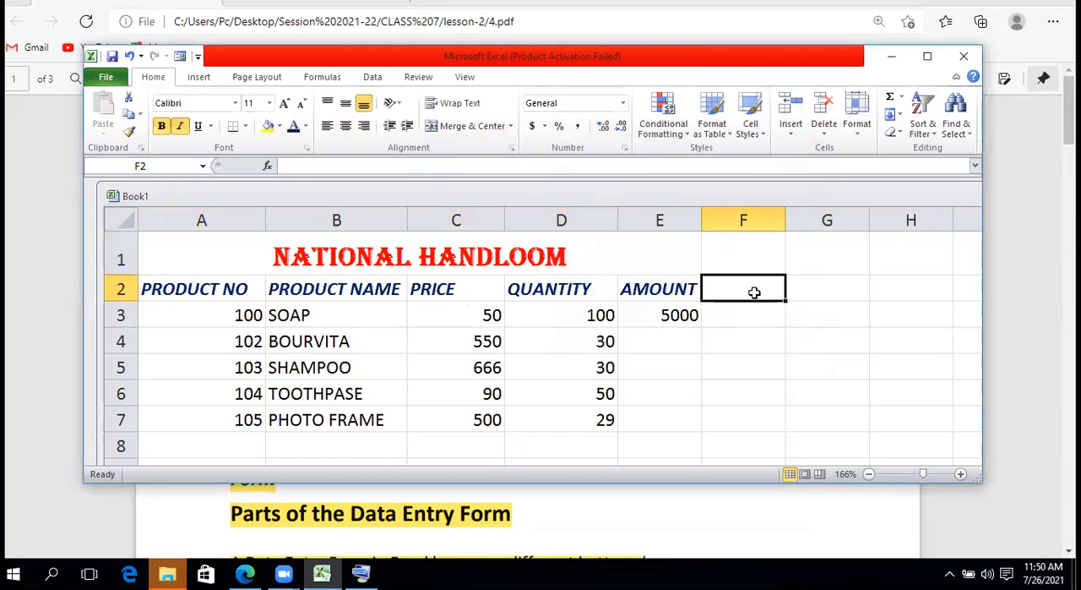
pyautogui.write('kjkj')
pyautogui.press('Tab')
pyautogui.write('kjklj')
pyautogui.press('Tab')
pyautogui.write('kjklj')
pyautogui.press('Tab')
pyautogui.write('kjklj')
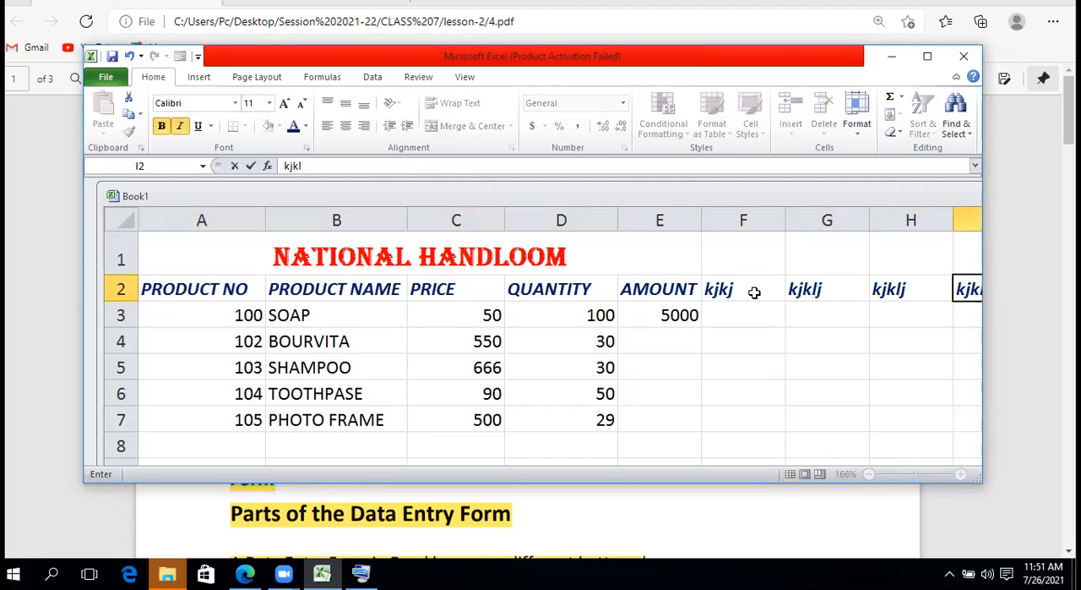
# Continue the placeholder headings in row 2 with kljklj in J2, kljl in K2 and lkj in L2 and M2
pyautogui.press('Tab')
pyautogui.write('kljlkj')
pyautogui.press('Tab')
pyautogui.write('kljl')
pyautogui.press('Tab')
pyautogui.write('lkj')
pyautogui.press('Tab')
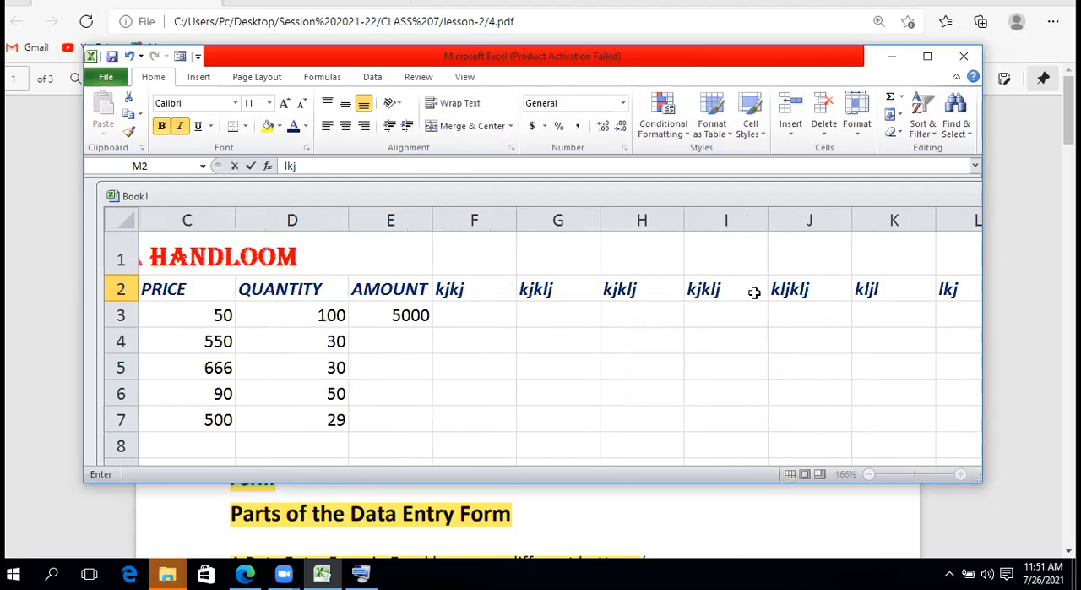
pyautogui.write('lkj')
pyautogui.press('Tab')
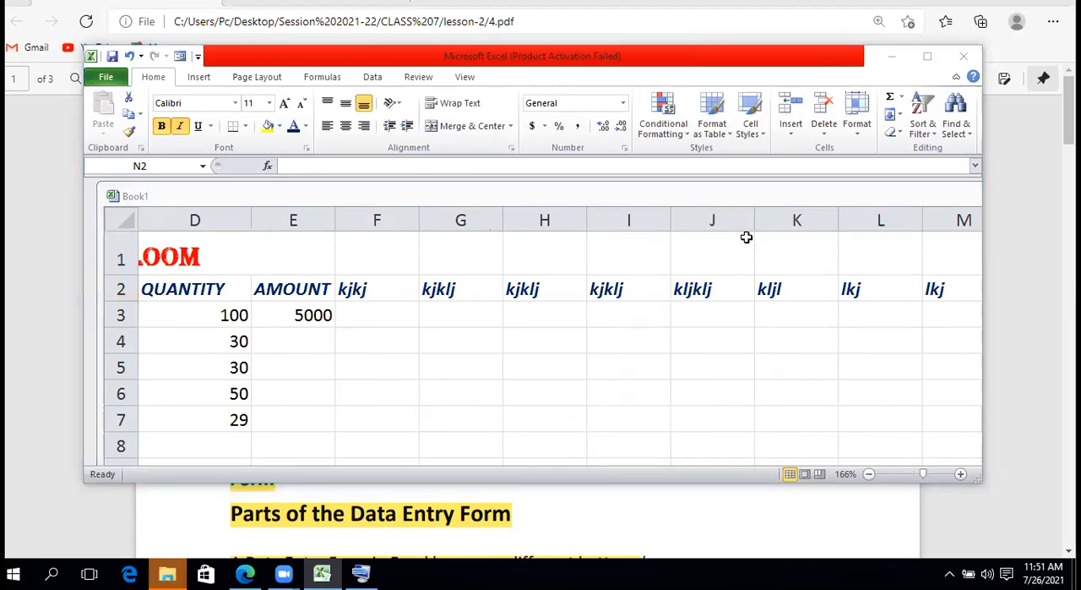
# Enter the placeholder heading jklj in N2 and O2, maximizing the workbook's application window along the way
pyautogui.click(938, 285)
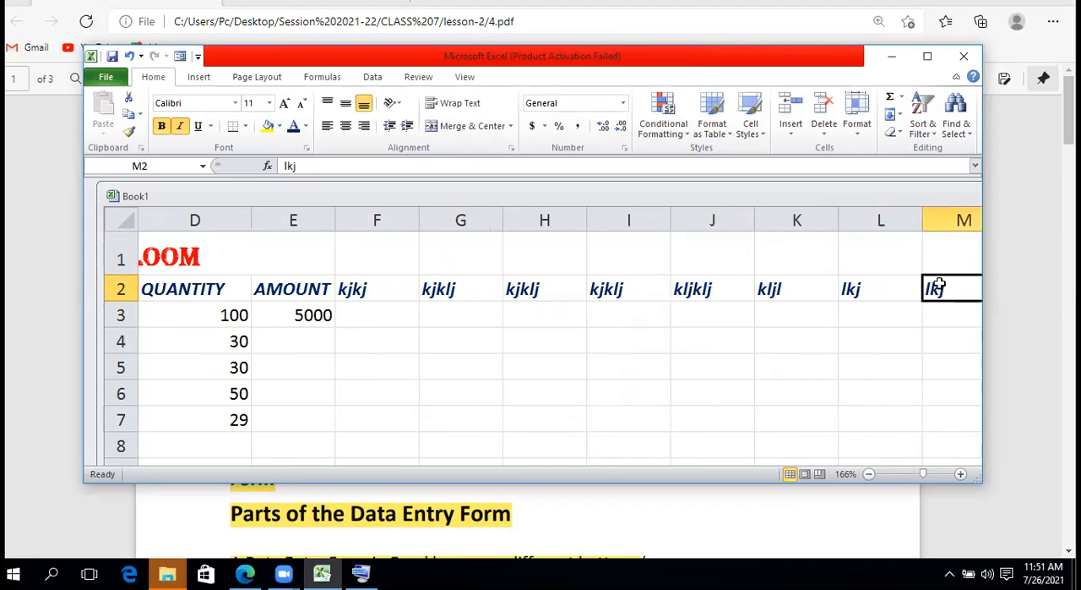
pyautogui.press('Tab')
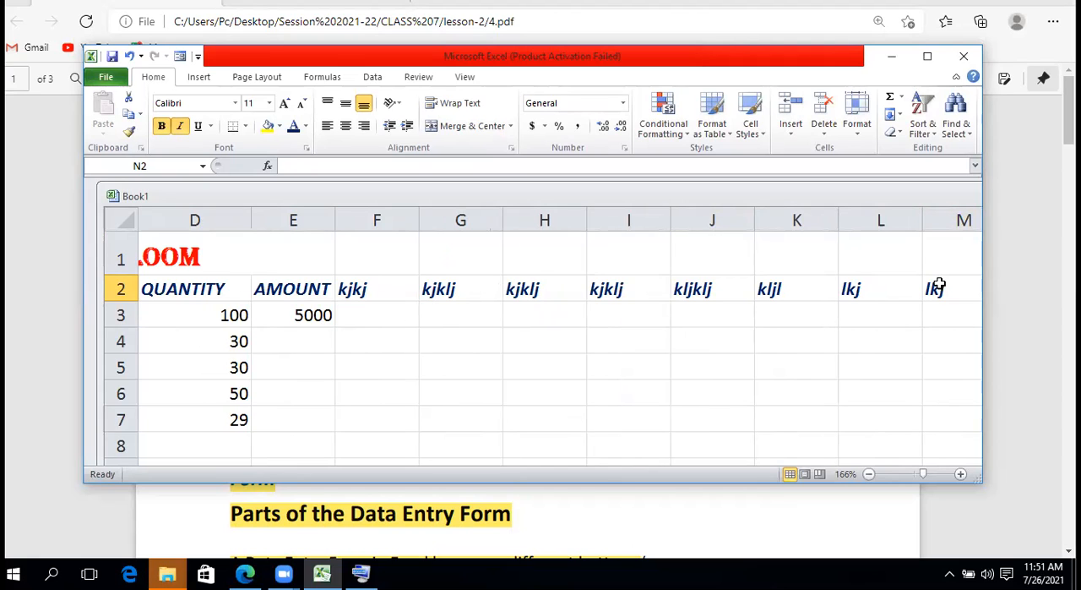
pyautogui.write('jklj')
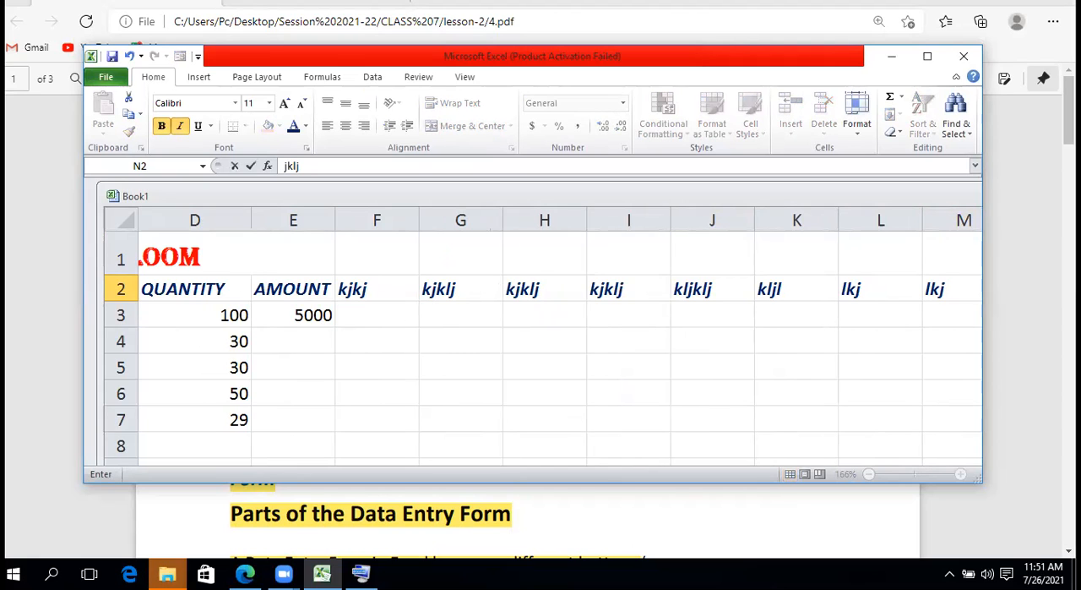
pyautogui.click(927, 58)
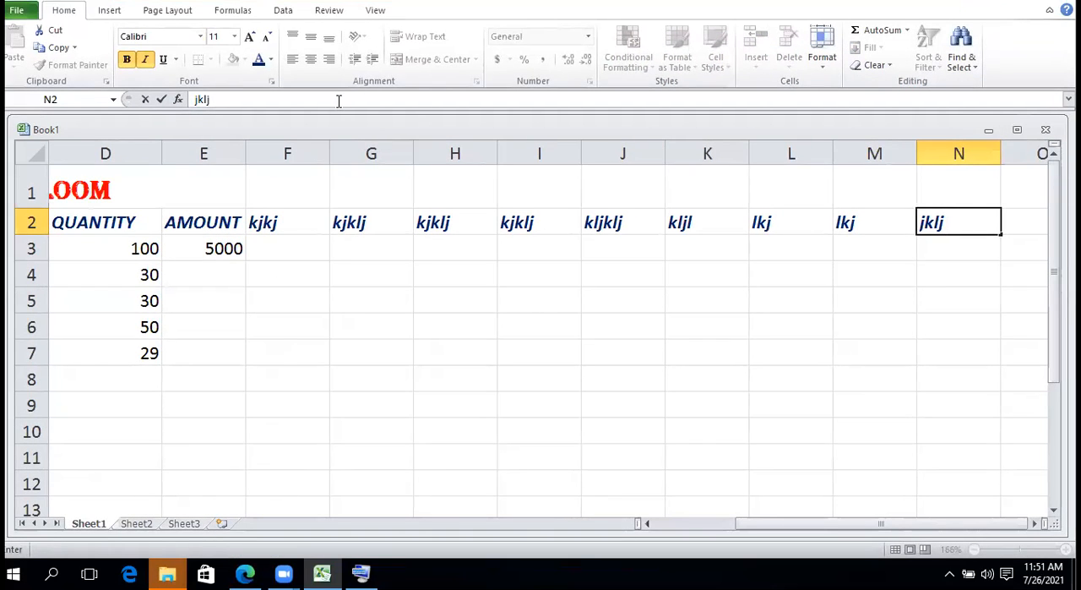
pyautogui.press('Tab')
pyautogui.write('j')
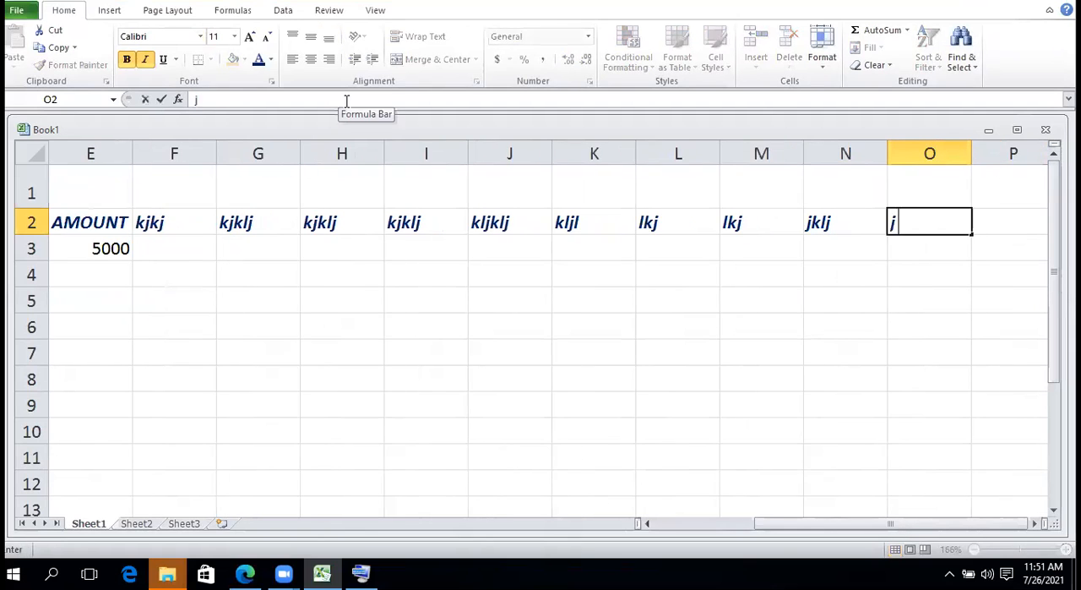
pyautogui.write('klj')
pyautogui.press('Tab')
# Continue the row 2 placeholder headings with kjklj in P2, kjkl in Q2 and kljkl in R2, S2 and T2
pyautogui.write('kjklj')
pyautogui.press('Tab')
pyautogui.write('kjkl')
pyautogui.press('Tab')
pyautogui.write('kljkl')
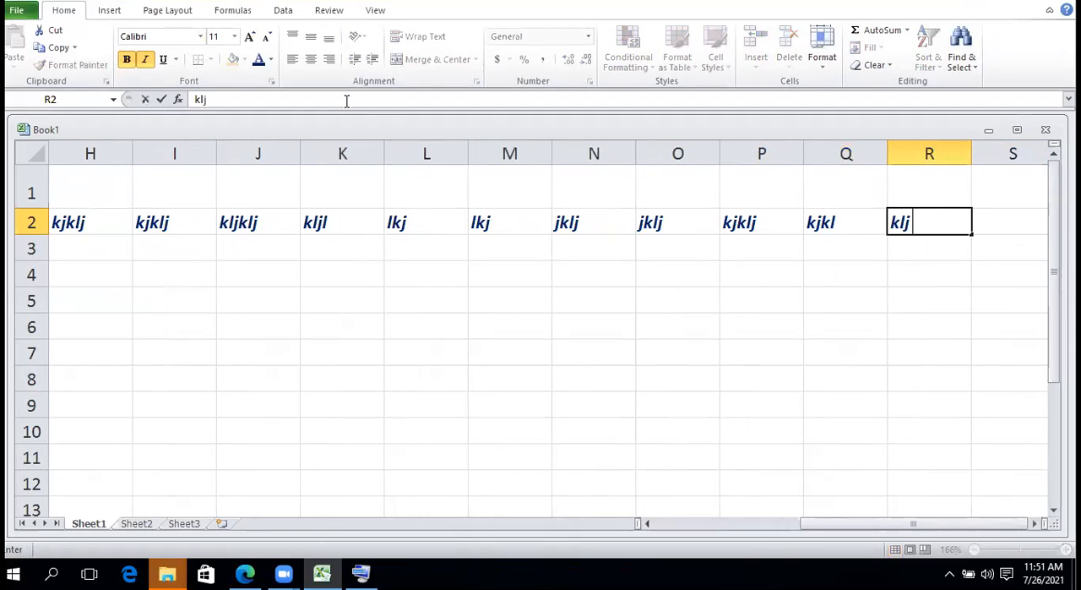
pyautogui.press('Tab')
pyautogui.write('kljkl')
pyautogui.press('Tab')
pyautogui.write('kljkl')
pyautogui.press('Tab')
# Add the placeholder headings kjk in U2 and V2, kjkj in W2 and lkjk in X2
pyautogui.write('kjk')
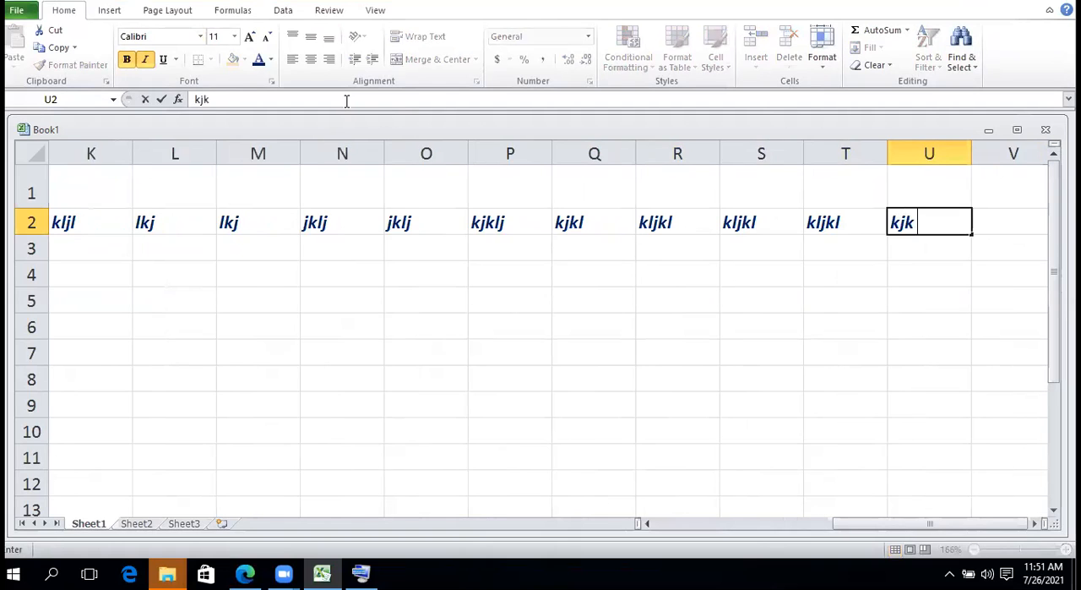
pyautogui.press('Tab')
pyautogui.write('kjk')
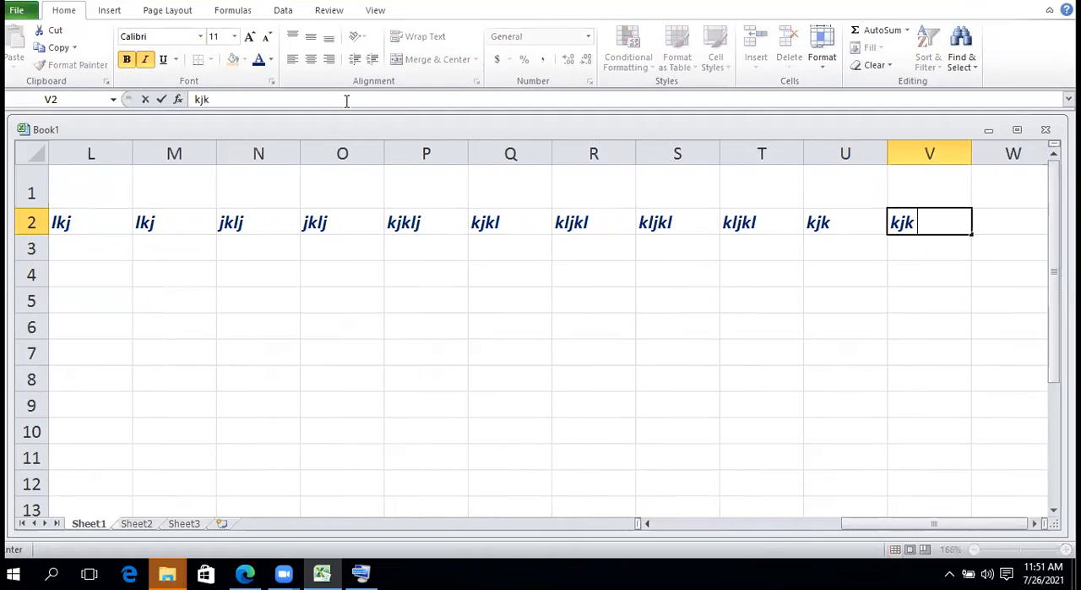
pyautogui.press('Tab')
pyautogui.write('kjkj')
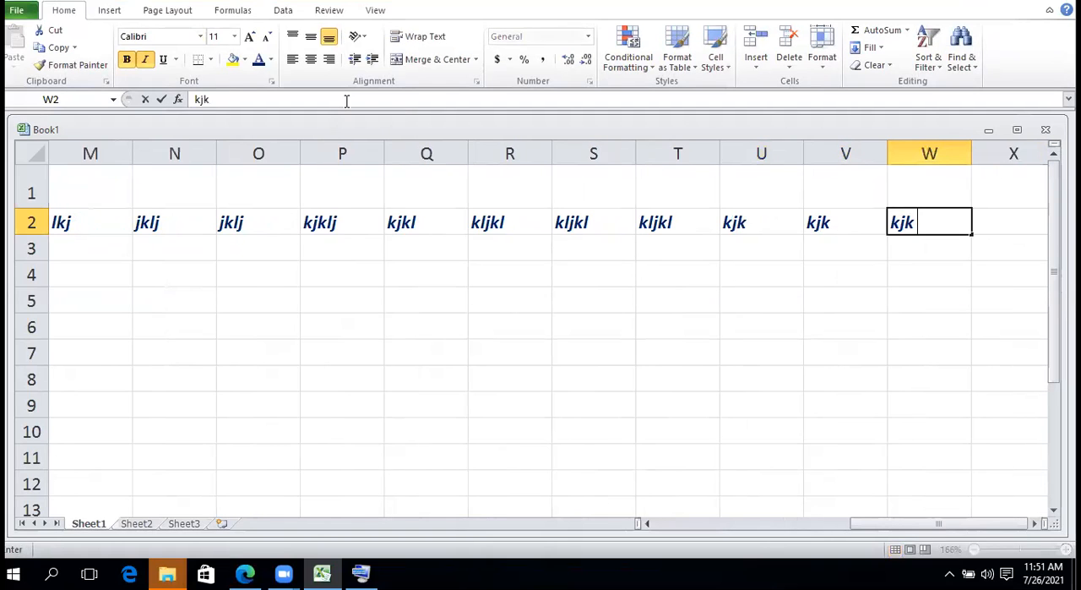
pyautogui.press('Tab')
pyautogui.write('lkjk')
pyautogui.press('Tab')
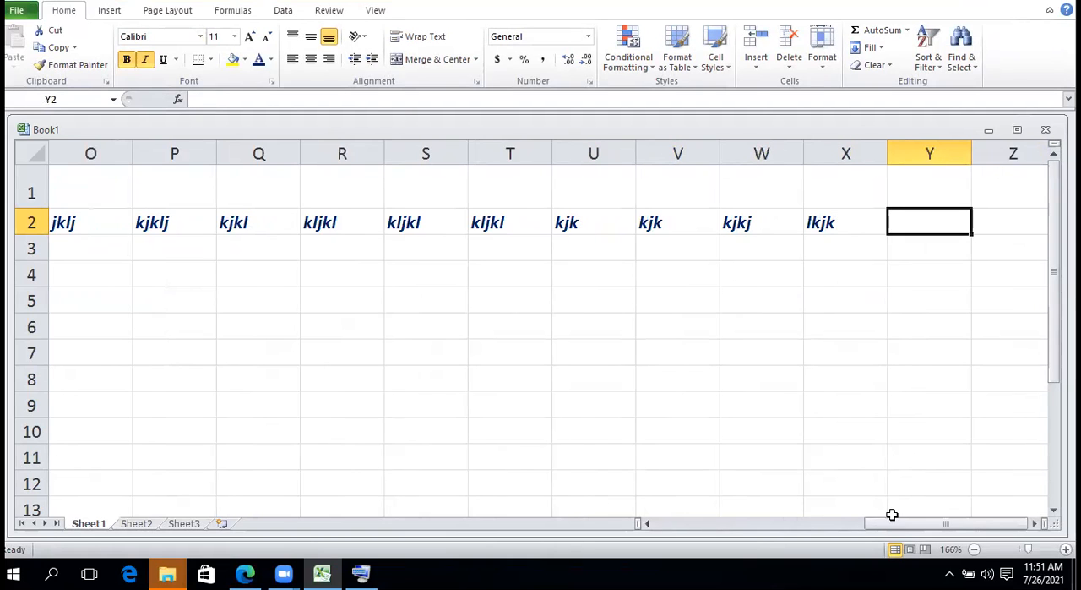
# Review the extended header row, and add the placeholder headings ,nkj in Y2 and kljkl in Z2
pyautogui.moveTo(896, 527); pyautogui.dragTo(660, 534)
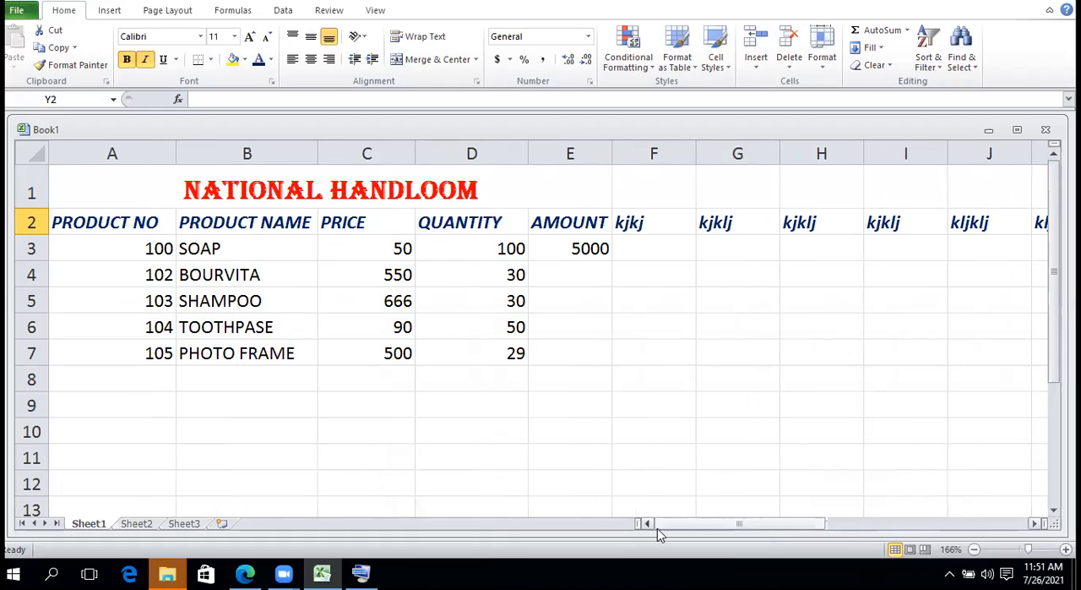
pyautogui.moveTo(673, 532); pyautogui.dragTo(1007, 486)
pyautogui.click(1009, 485)
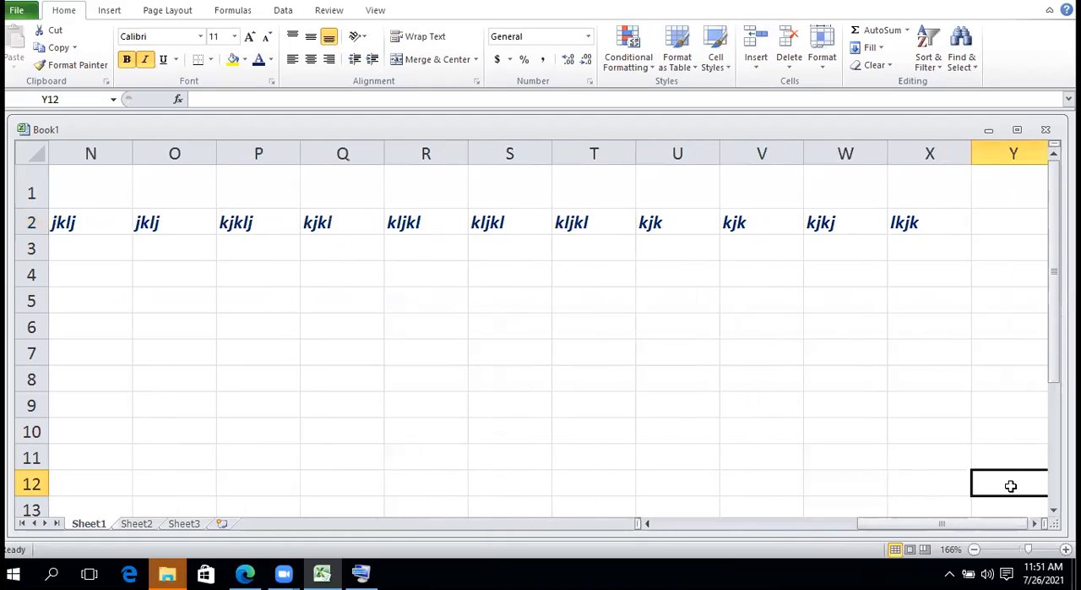
pyautogui.click(1006, 216)
pyautogui.write(',nkj')
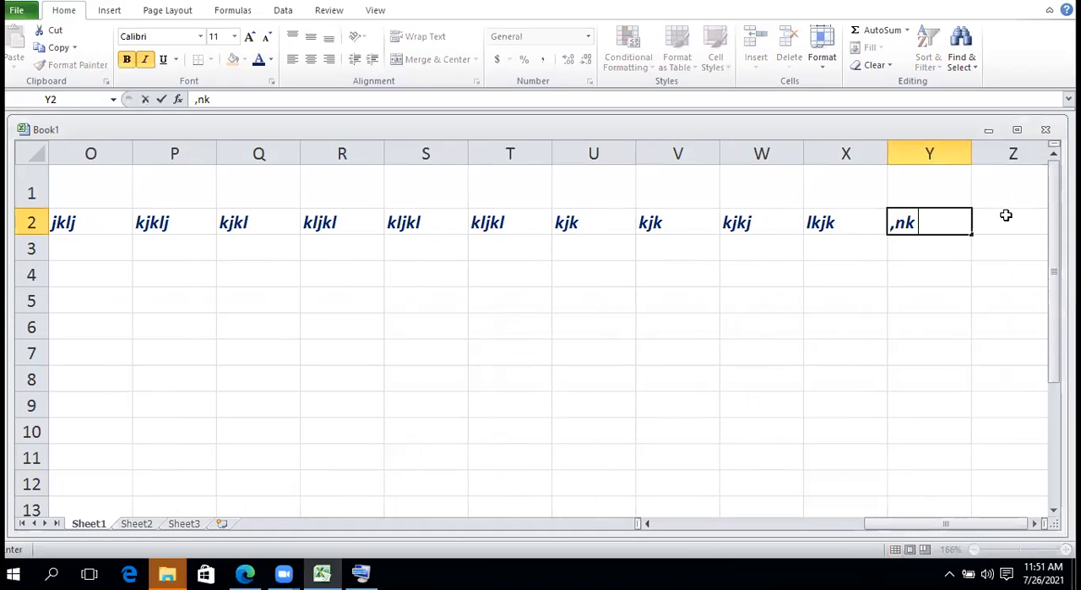
pyautogui.press('Tab')
pyautogui.write('kljkl')
pyautogui.press('Tab')
# Fill AA2 through AI2 with the headings kljklj, klj, klj, kljlkj, klj, klj, kljkljkl, lkjkljl and lkjkl
pyautogui.write('kljlj\tklj\tklj\tkljlkj\tklj\tklj')
pyautogui.press('Tab')
pyautogui.write('kljkljkl')
pyautogui.press('Tab')
pyautogui.write('lkjkljl')
pyautogui.press('Tab')
pyautogui.write('lkjkl')
pyautogui.press('Tab')
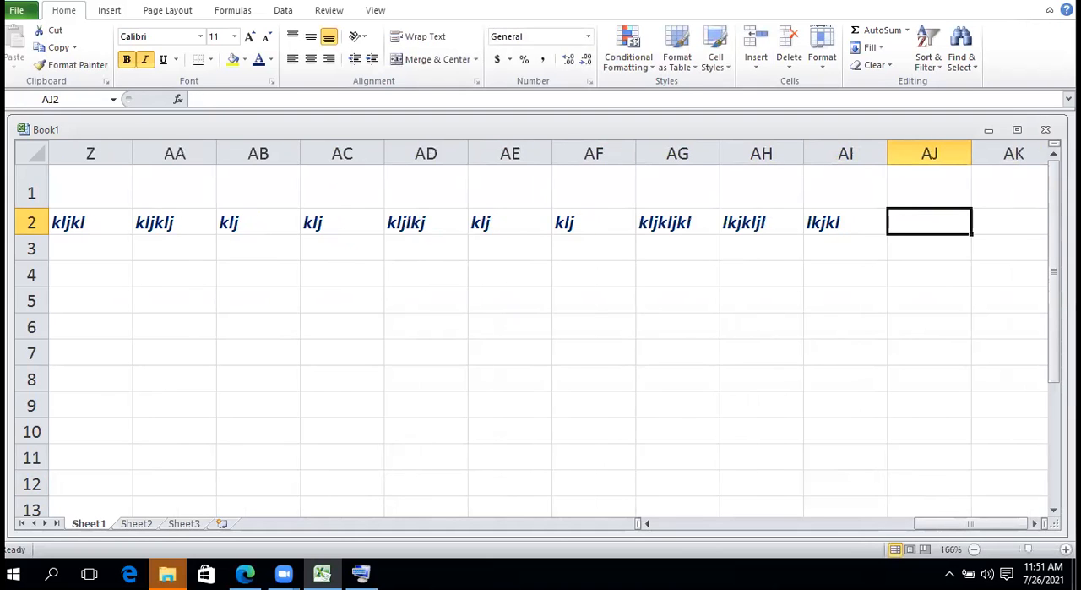
# Try twice to open the data form for the product table from cell D4
pyautogui.moveTo(985, 521); pyautogui.dragTo(720, 515)
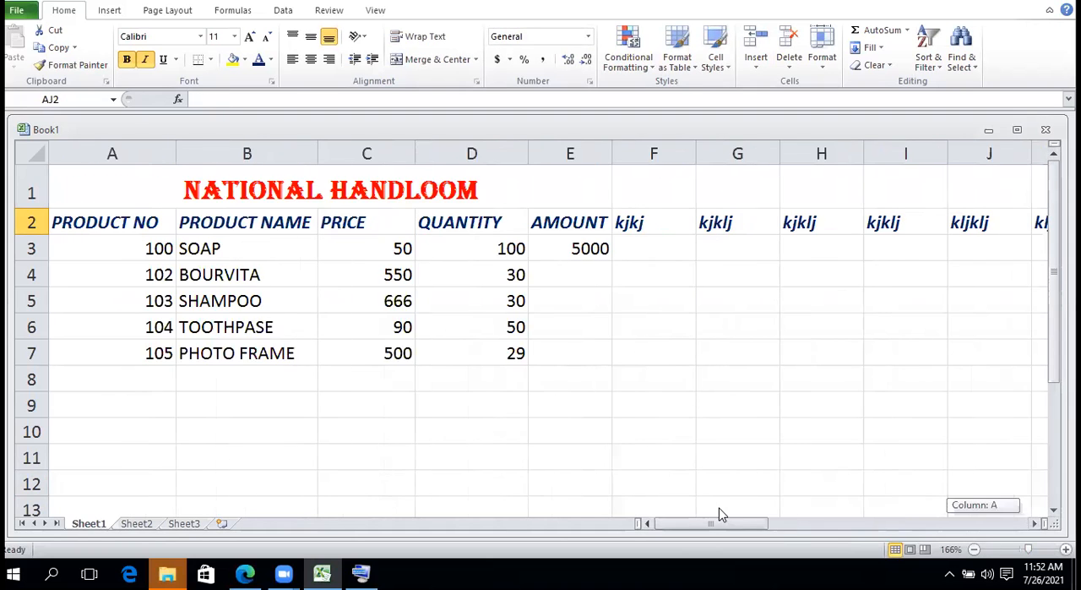
pyautogui.click(487, 266)
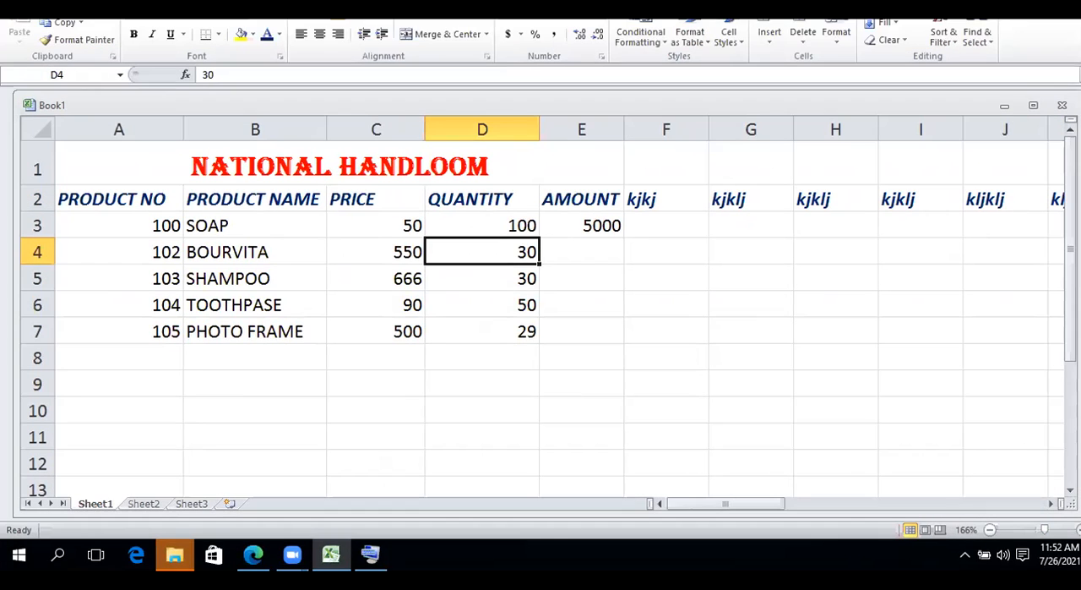
pyautogui.click(101, 2)
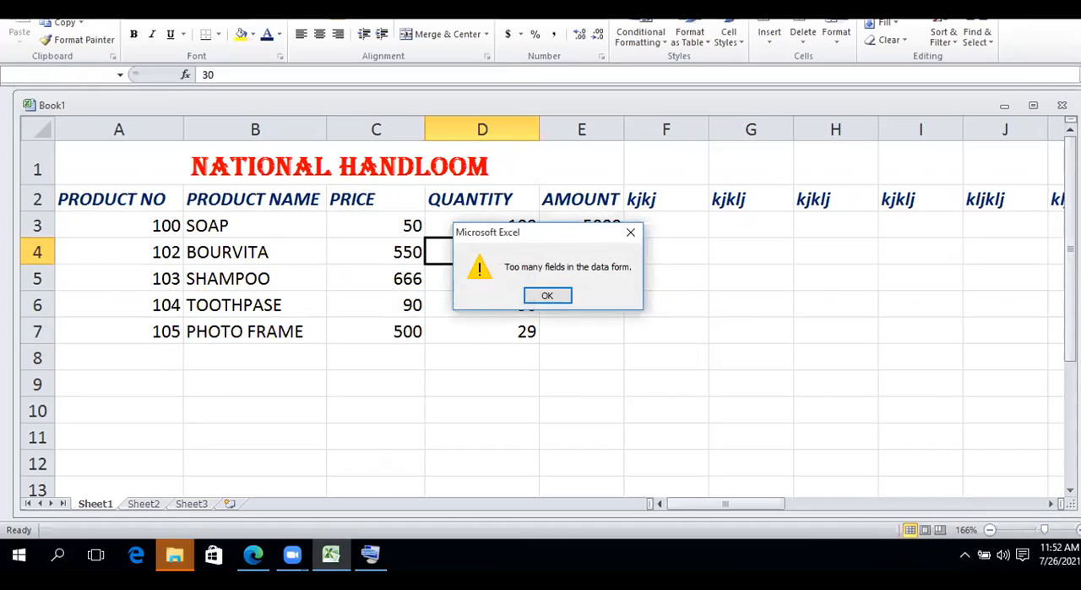
pyautogui.click(545, 296)
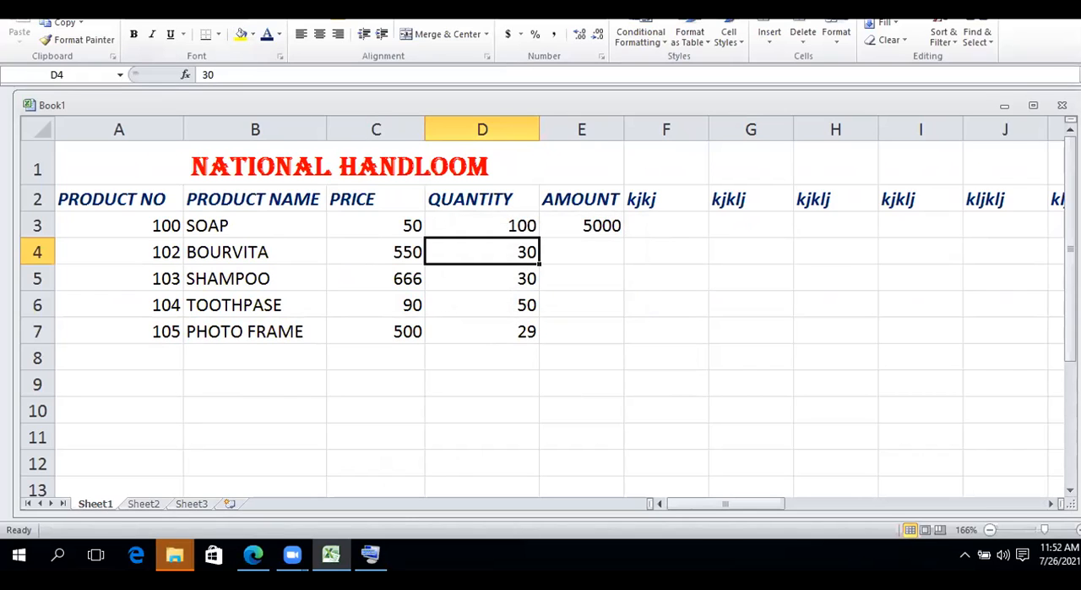
pyautogui.hotkey('alt', 'd')
pyautogui.press('o')
pyautogui.click(562, 294)
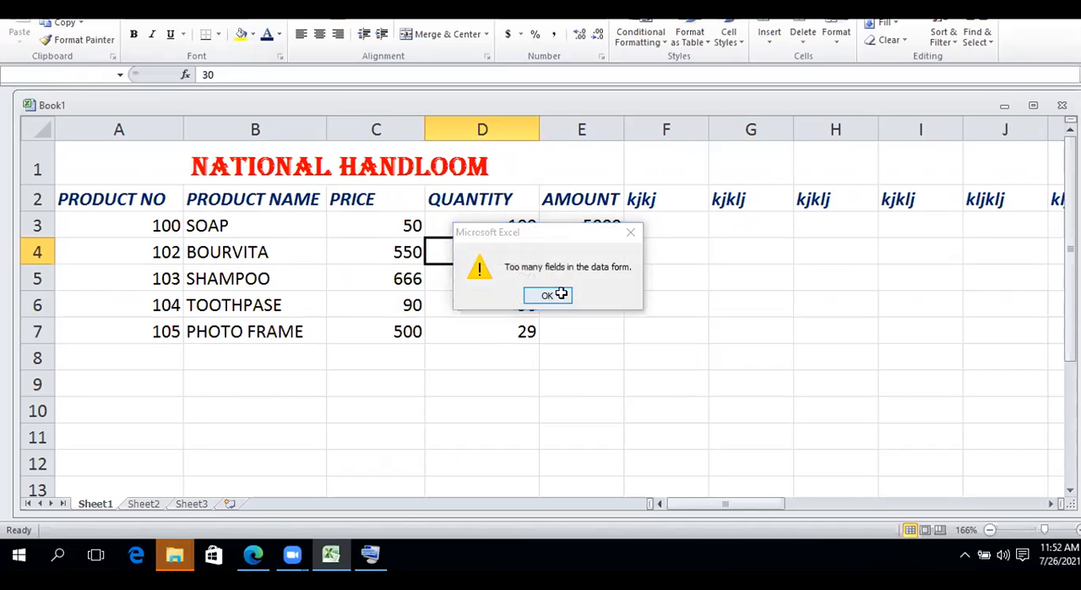
# Try clearing the placeholder headings in F2:J2, and undo the deletion
pyautogui.click(875, 205)
pyautogui.moveTo(675, 198); pyautogui.dragTo(985, 198)
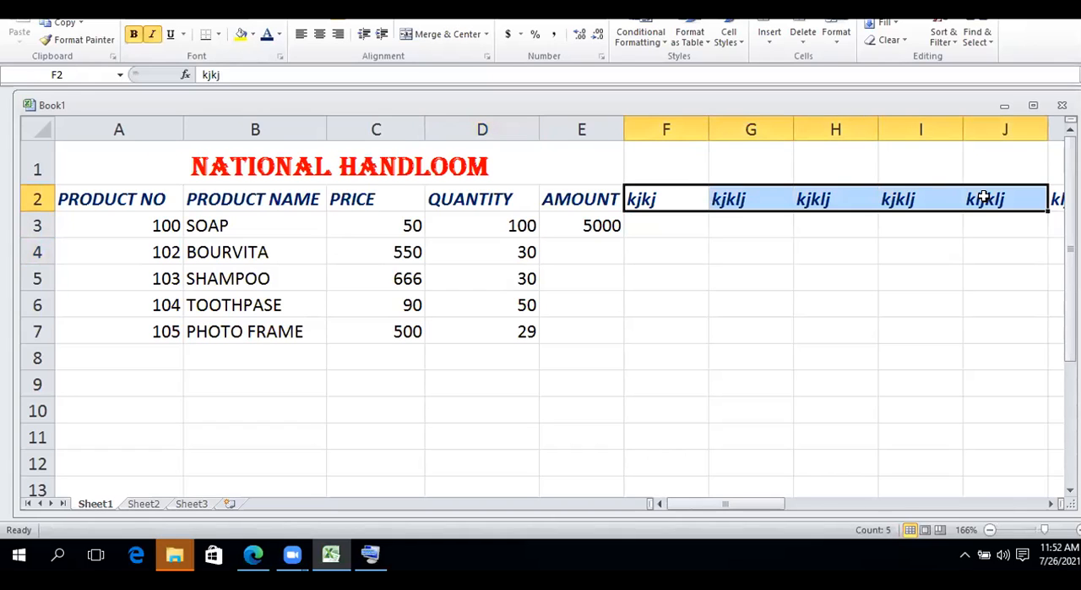
pyautogui.press('Delete')
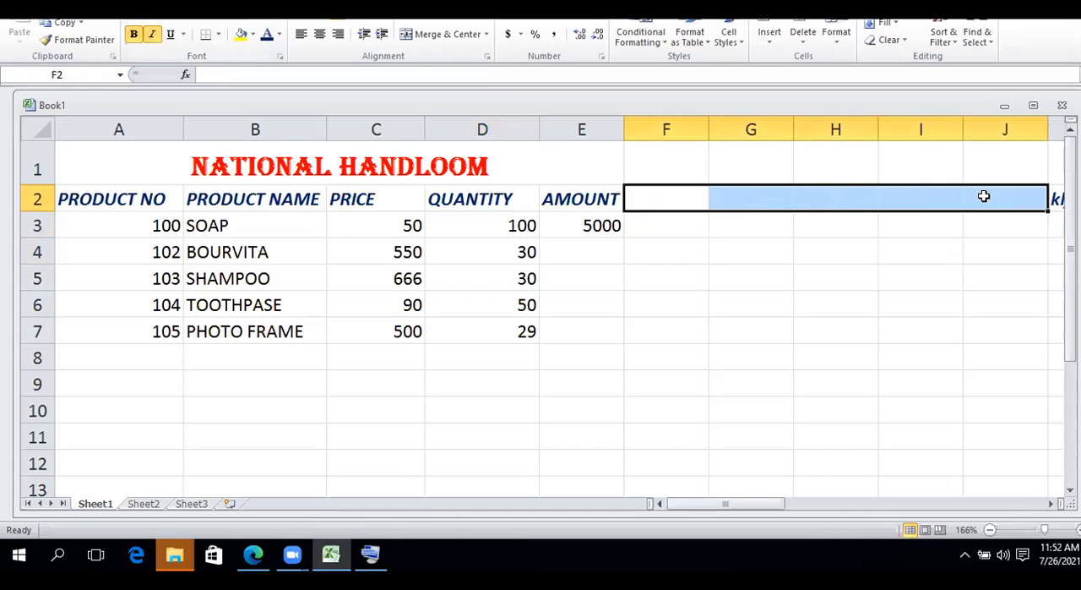
pyautogui.hotkey('ctrl', 'z')
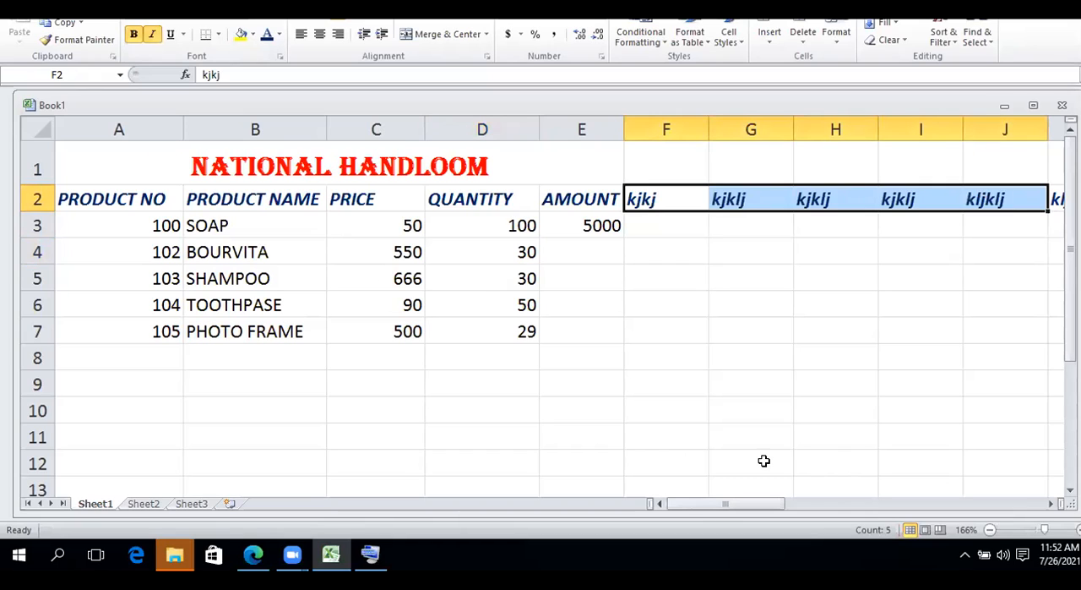
# Clear the placeholder headings in row 2 from AE2 back to P2
pyautogui.moveTo(718, 503); pyautogui.dragTo(921, 496)
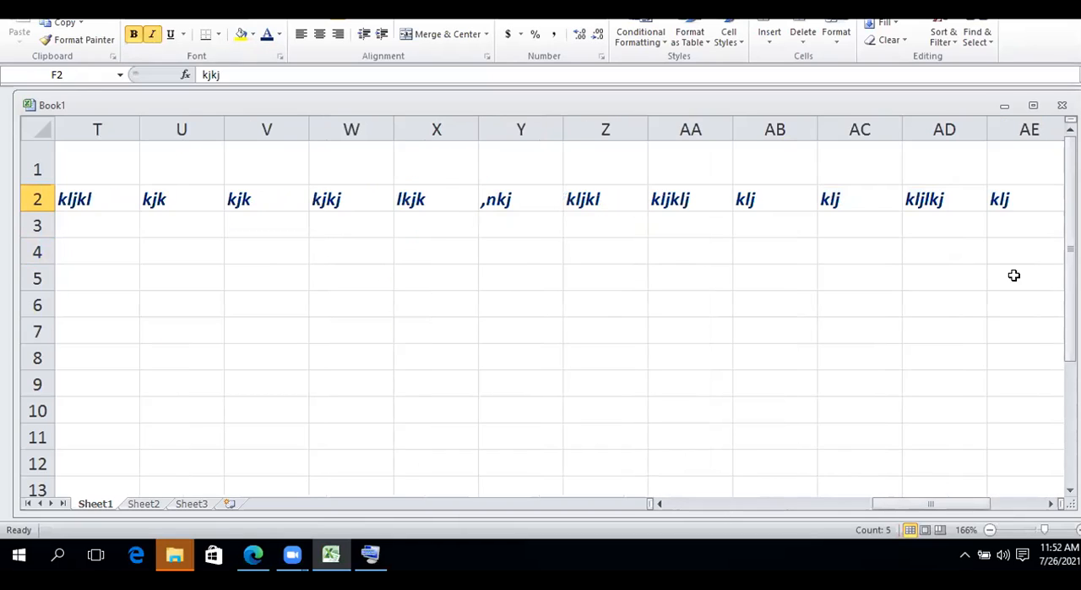
pyautogui.click(1032, 195)
pyautogui.moveTo(1031, 195); pyautogui.dragTo(25, 200)
pyautogui.press('Delete')
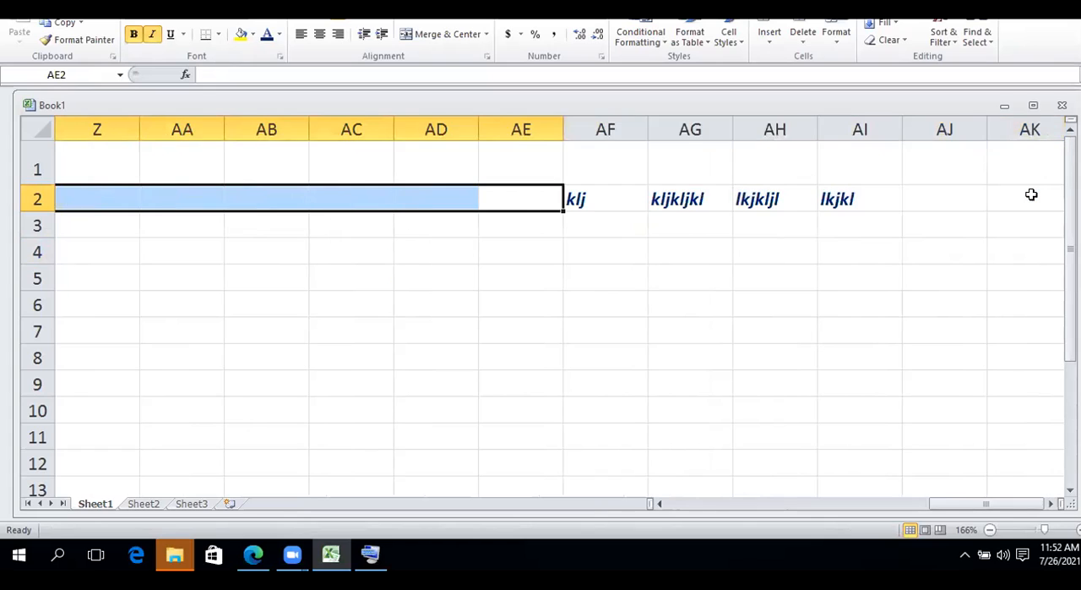
pyautogui.click(1031, 195)
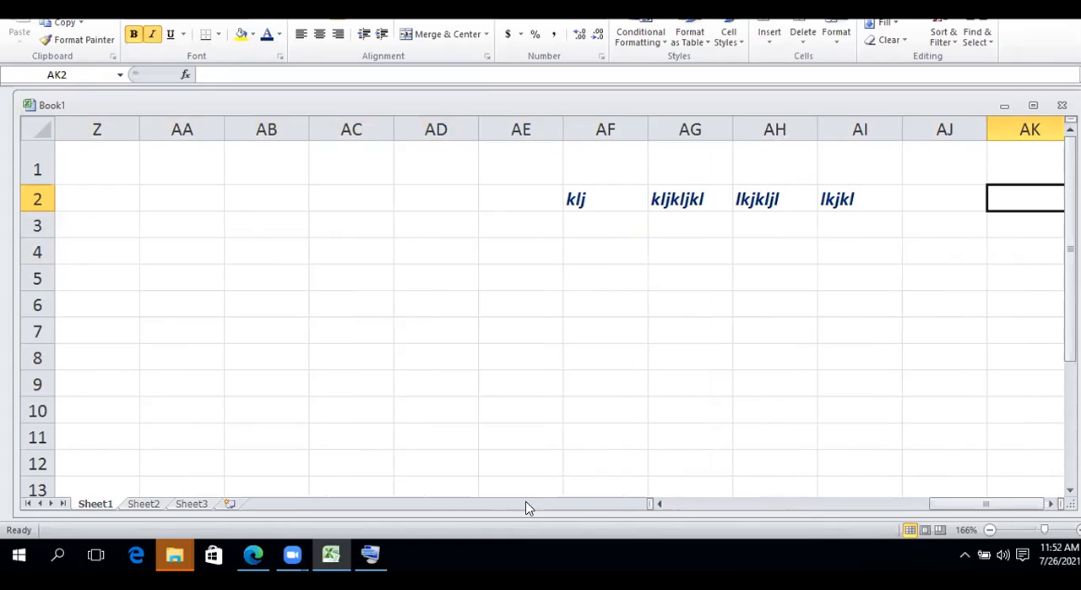
# Clear the remaining placeholder headings in row 2 from O2 back to K2
pyautogui.moveTo(1002, 505); pyautogui.dragTo(853, 507)
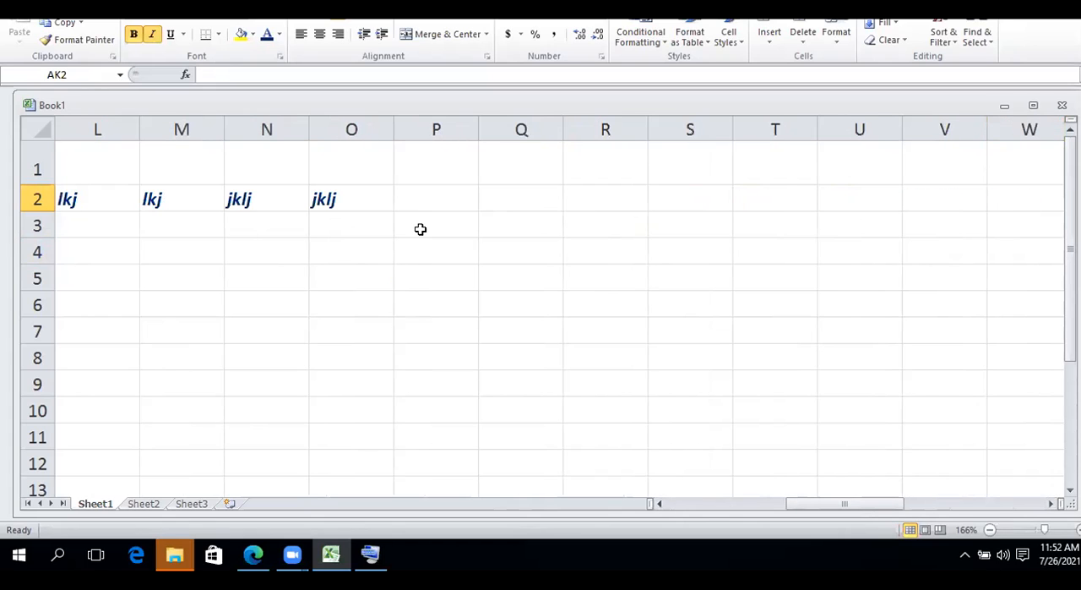
pyautogui.click(371, 201)
pyautogui.press('Delete')
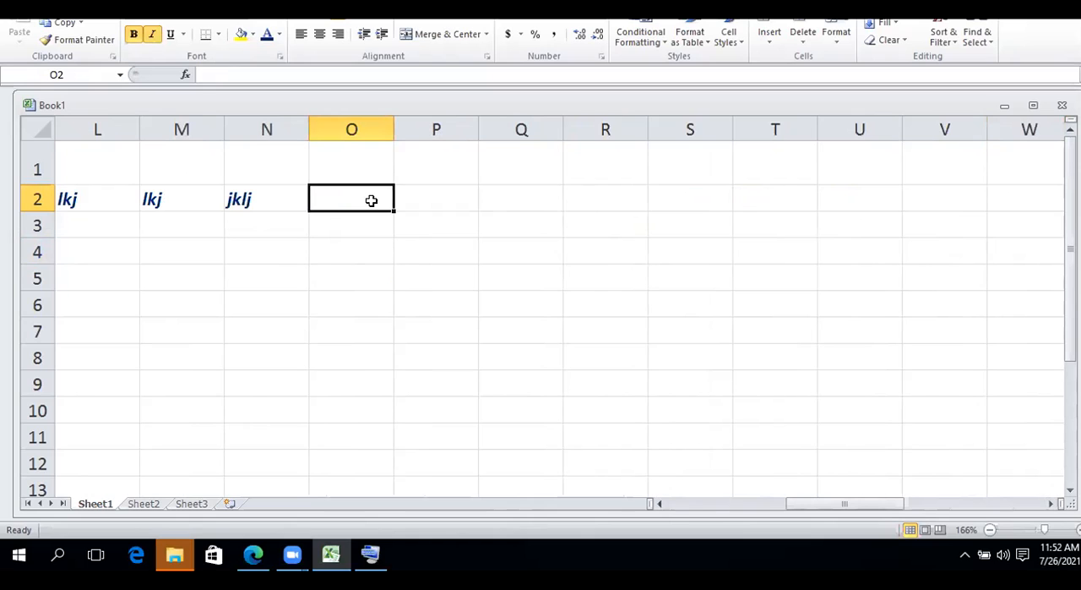
pyautogui.hotkey('shift', 'Left')
pyautogui.hotkey('shift', 'Left')
pyautogui.hotkey('shift', 'Left')
pyautogui.hotkey('shift', 'Left')
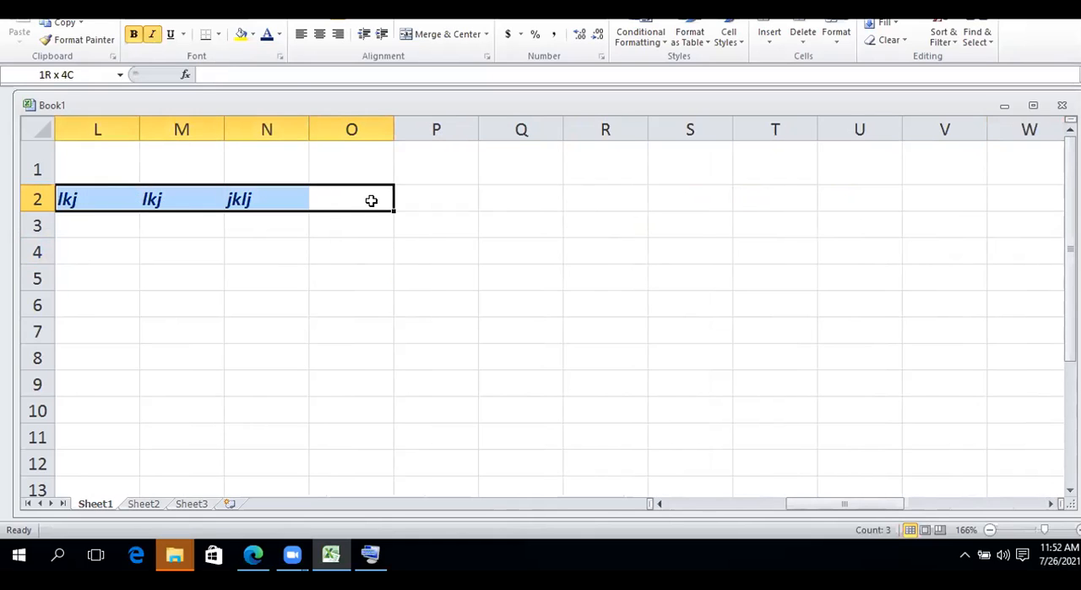
pyautogui.press('Delete')
pyautogui.click(371, 200)
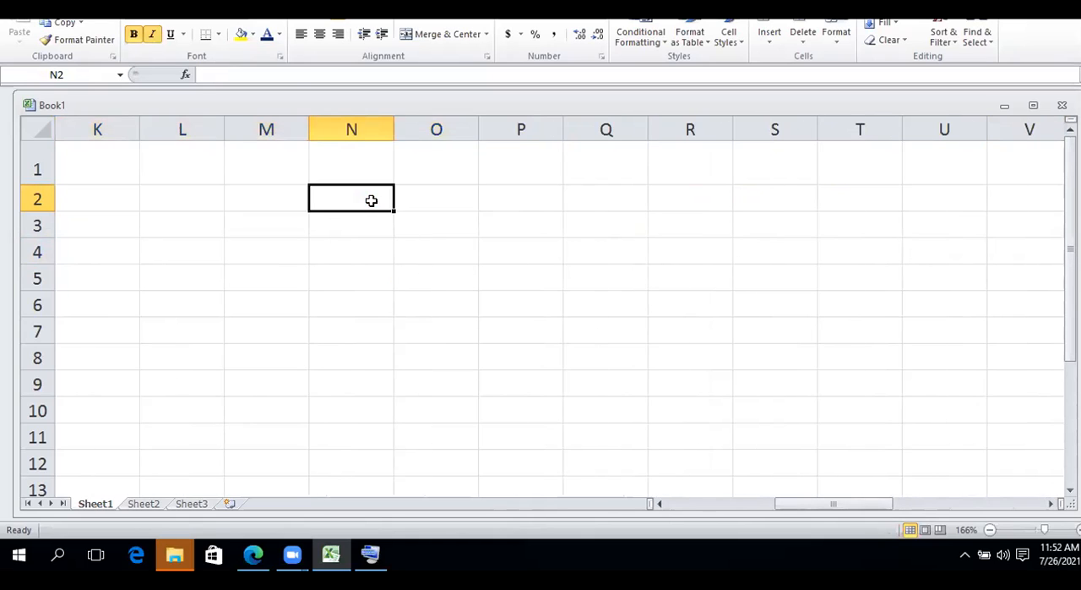
# Open the data form for the product table from cell A2
pyautogui.press('Home')
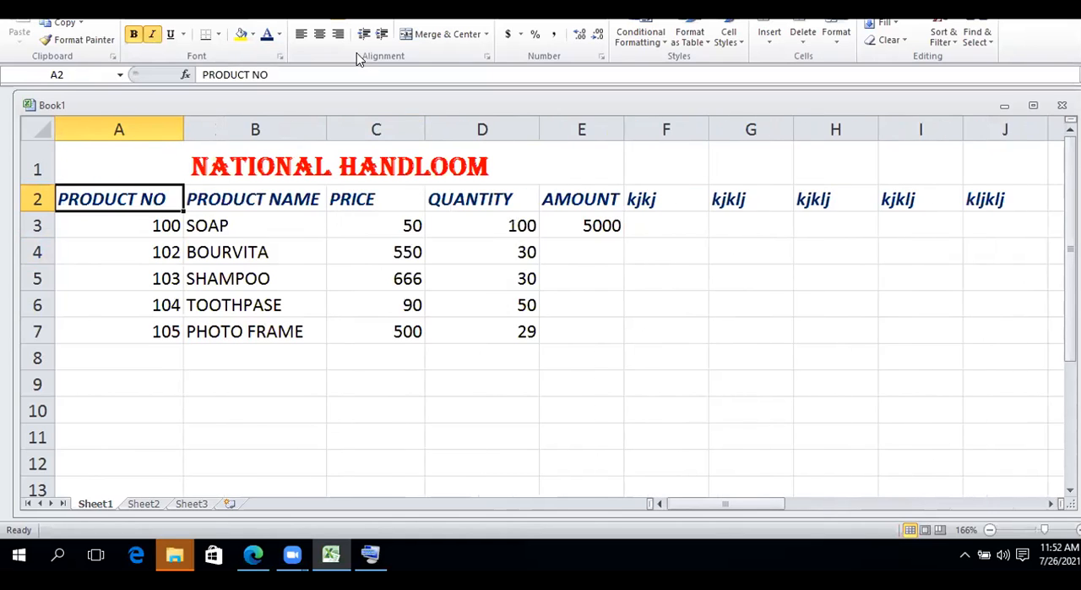
pyautogui.hotkey('alt', 'd')
pyautogui.press('o')
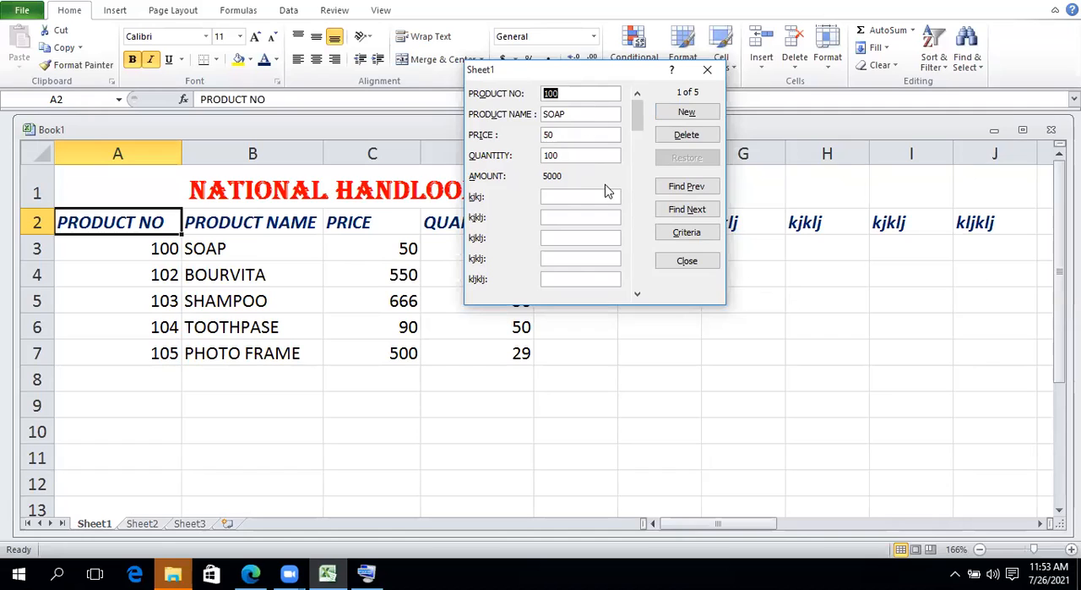
# Fill the SOAP record's placeholder fields with sample text, using kjkl, kljkl, kljklj and kljklj in the four fields after kjkj
pyautogui.click(578, 197)
pyautogui.write('relj1')
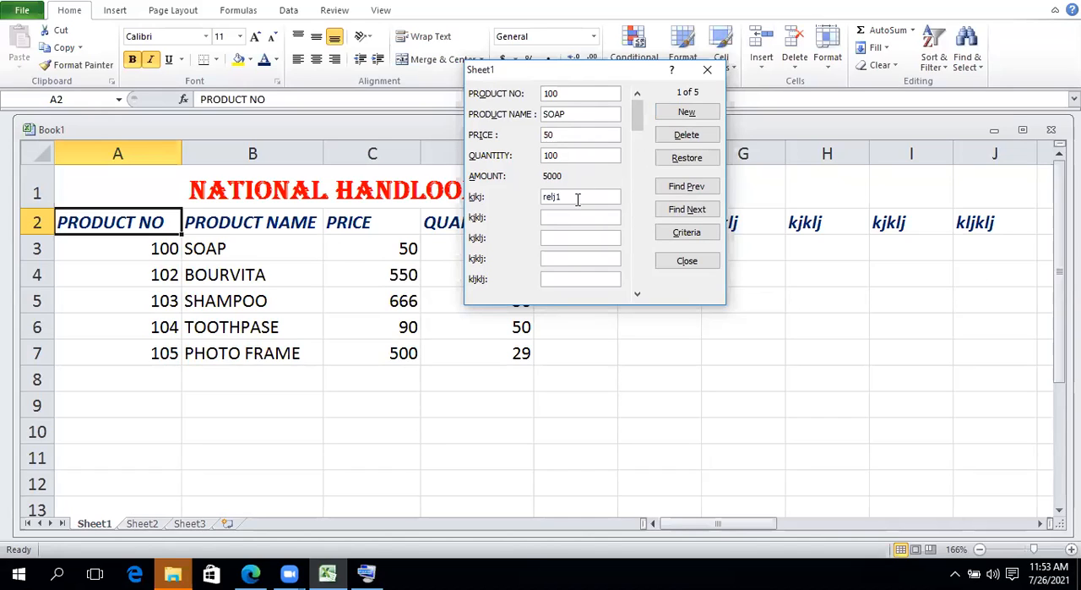
pyautogui.write('kjkl')
pyautogui.press('Tab')
pyautogui.write('kljklj')
pyautogui.press('Tab')
pyautogui.write('kljklj')
pyautogui.press('Tab')
pyautogui.write('klj')
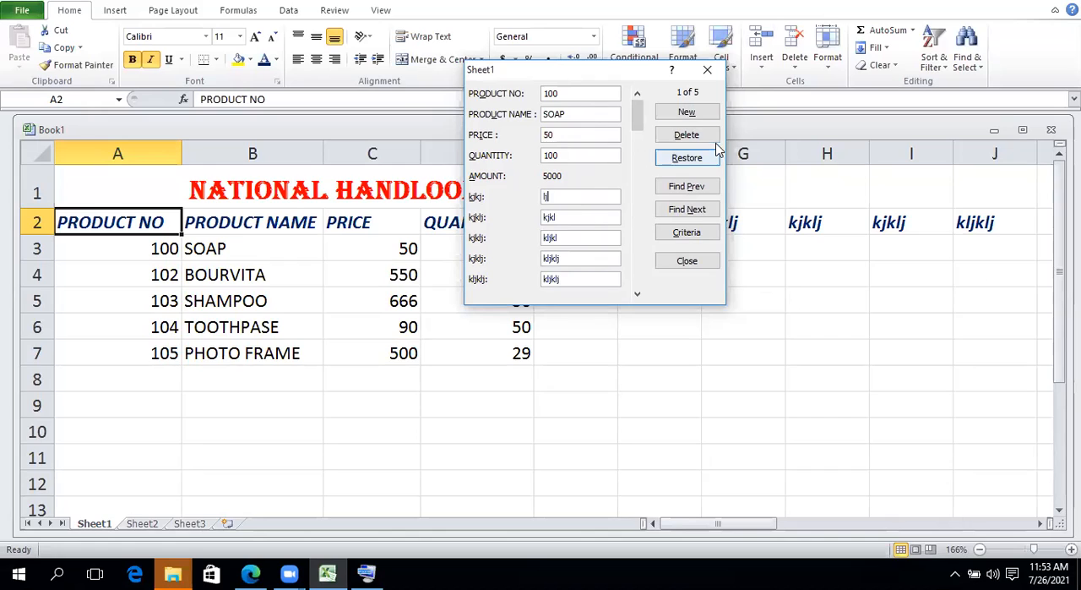
# Go to the TOOTHPASE record in the data form and fill its placeholder fields with wer`, khk, kljklj, kljkl and kljklj
pyautogui.moveTo(636, 121); pyautogui.dragTo(665, 179)
pyautogui.moveTo(638, 114); pyautogui.dragTo(639, 210)
pyautogui.write('wer')
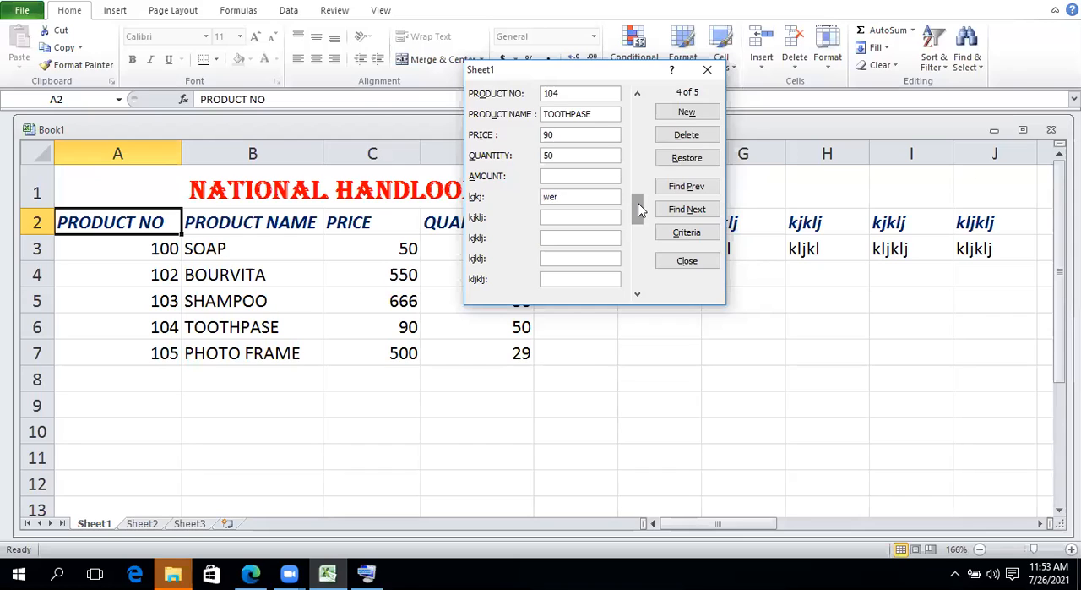
pyautogui.write('`')
pyautogui.press('Tab')
pyautogui.write('khk')
pyautogui.press('Tab')
pyautogui.write('kljklj')
pyautogui.press('Tab')
pyautogui.write('kljkl')
pyautogui.press('Tab')
pyautogui.write('kljklj')
pyautogui.press('Tab')
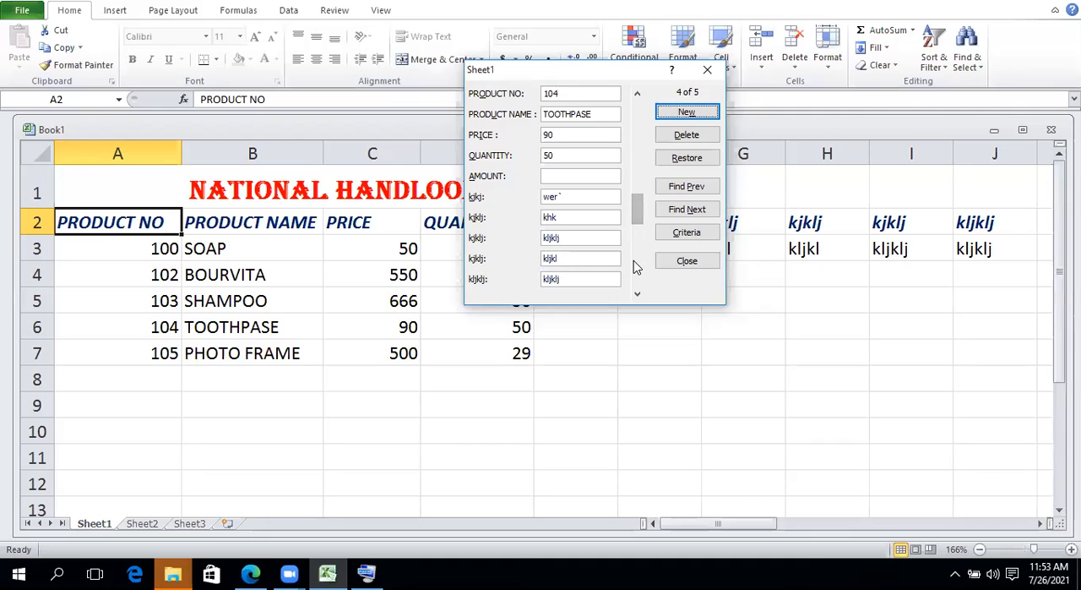
# Browse the data form with its scroll bar between the blank new record and the SOAP record, and try finding the previous entry
pyautogui.moveTo(635, 212); pyautogui.dragTo(642, 295)
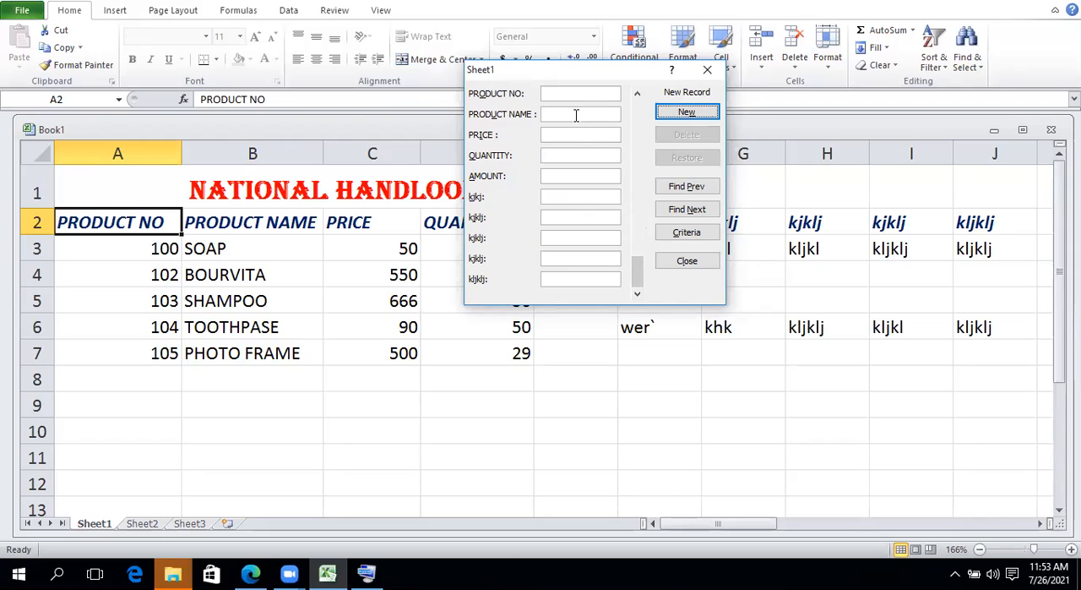
pyautogui.moveTo(635, 271); pyautogui.dragTo(657, 87)
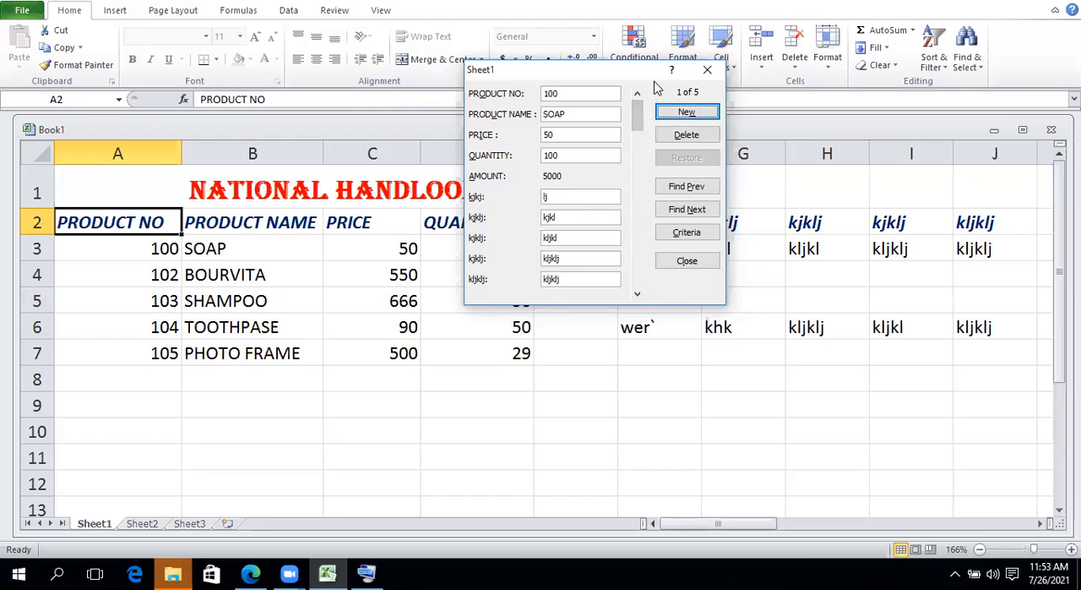
pyautogui.click(688, 188)
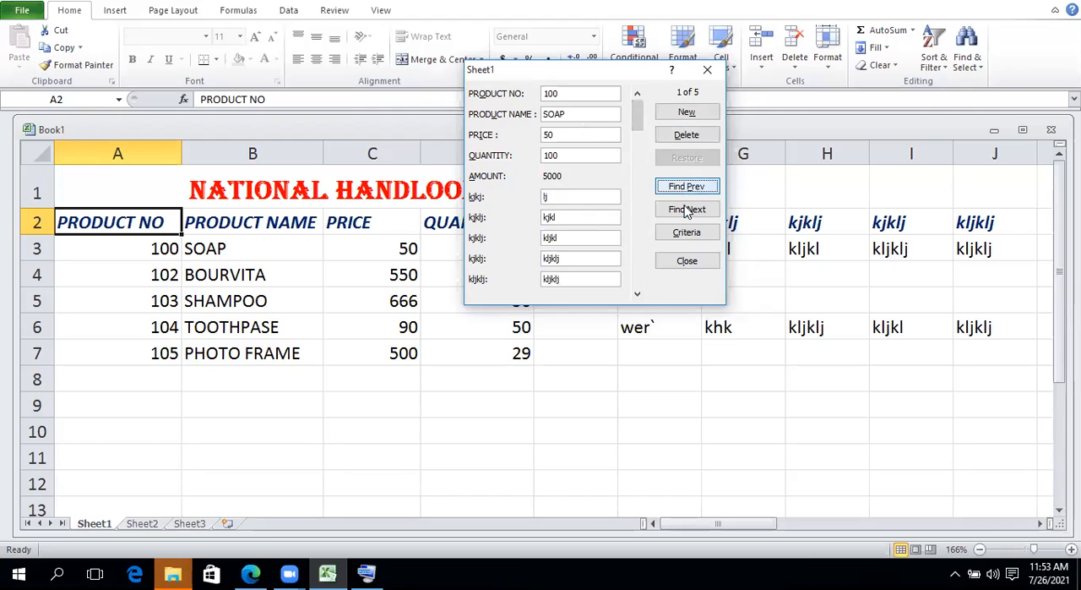
pyautogui.moveTo(638, 112); pyautogui.dragTo(635, 279)
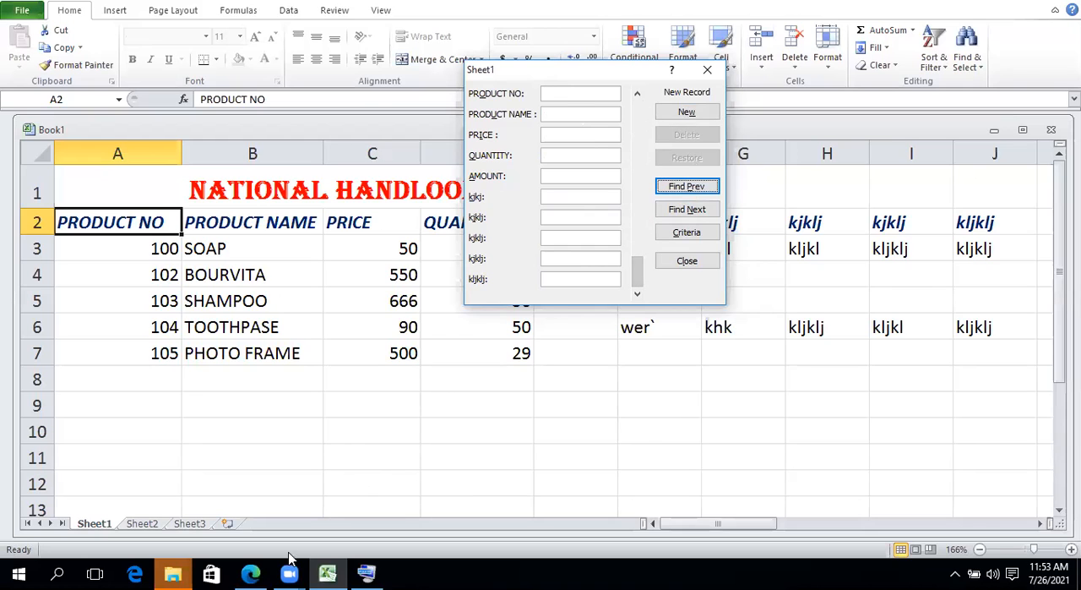
# Switch to the lesson PDF in Edge, review the data entry form's button descriptions on page 2, and close the on-screen keyboard
pyautogui.click(251, 575)
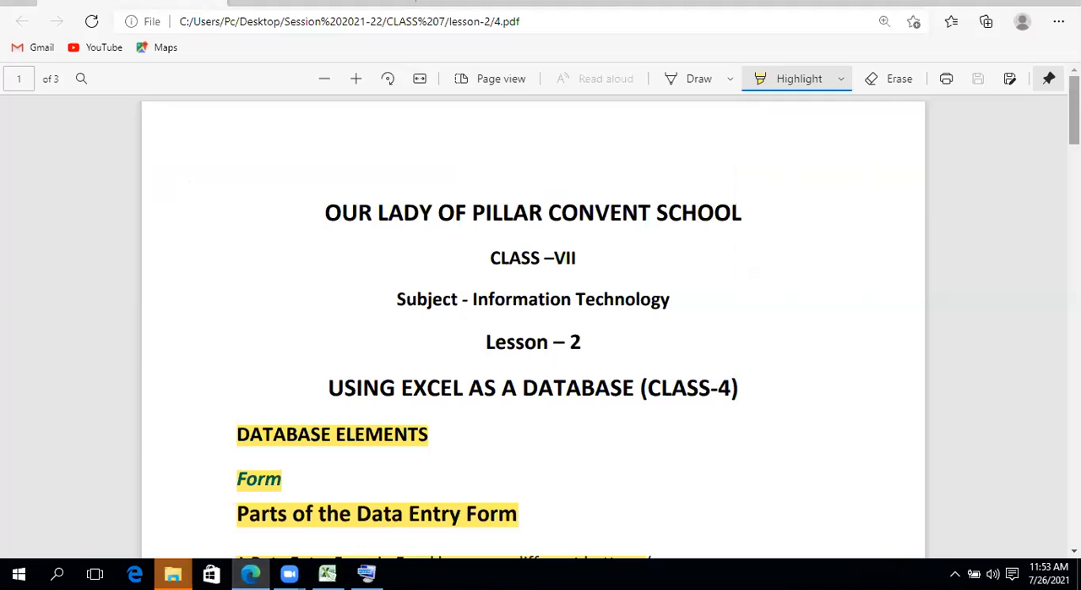
pyautogui.scroll(-15, 1052, 234)
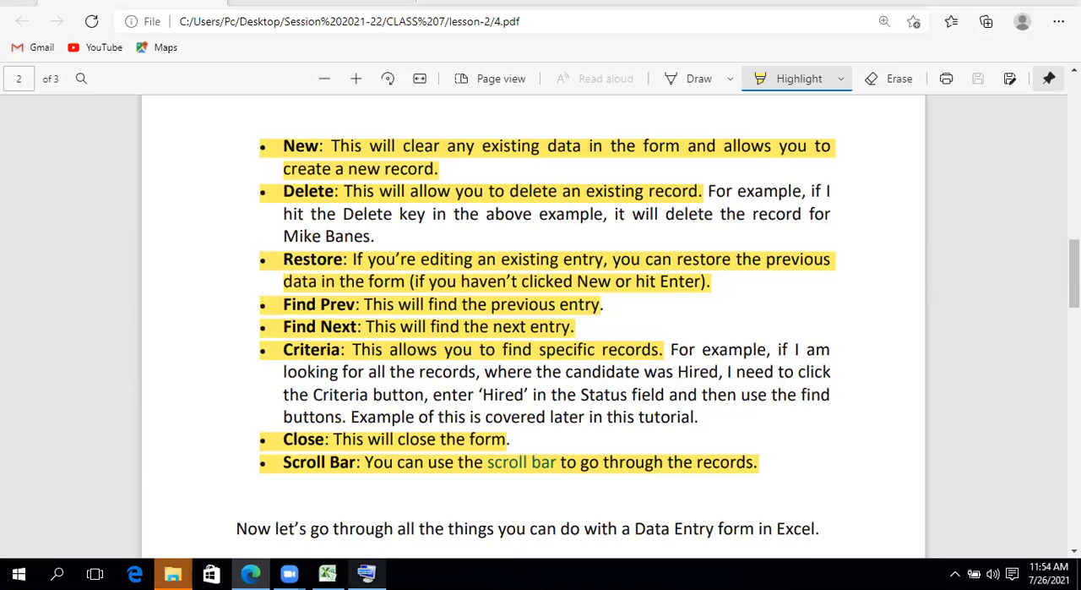
pyautogui.click(366, 575)
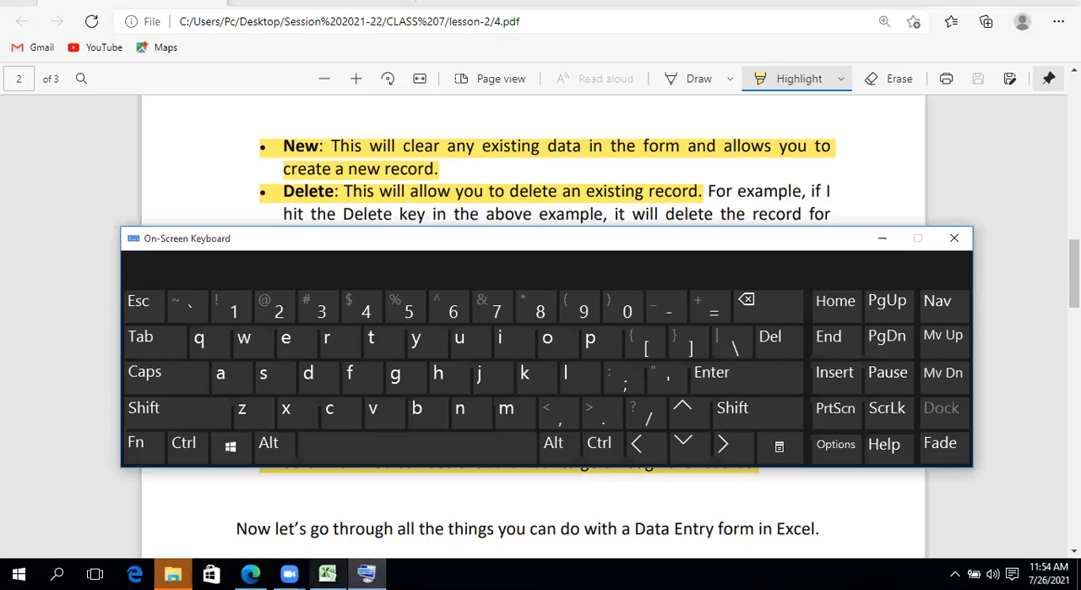
pyautogui.click(955, 238)
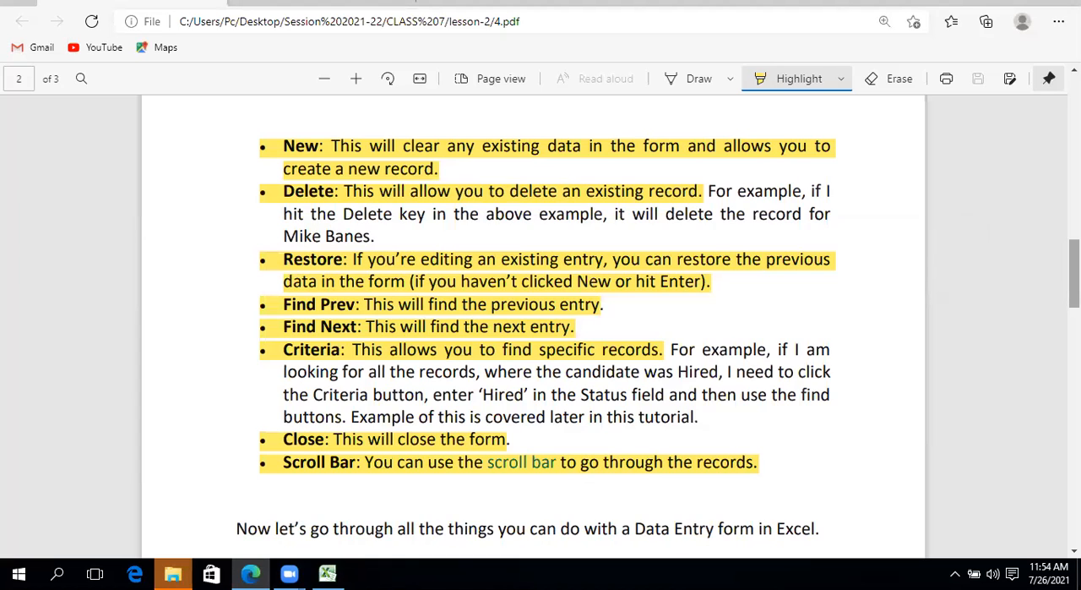
pyautogui.moveTo(1074, 273); pyautogui.dragTo(1075, 108)
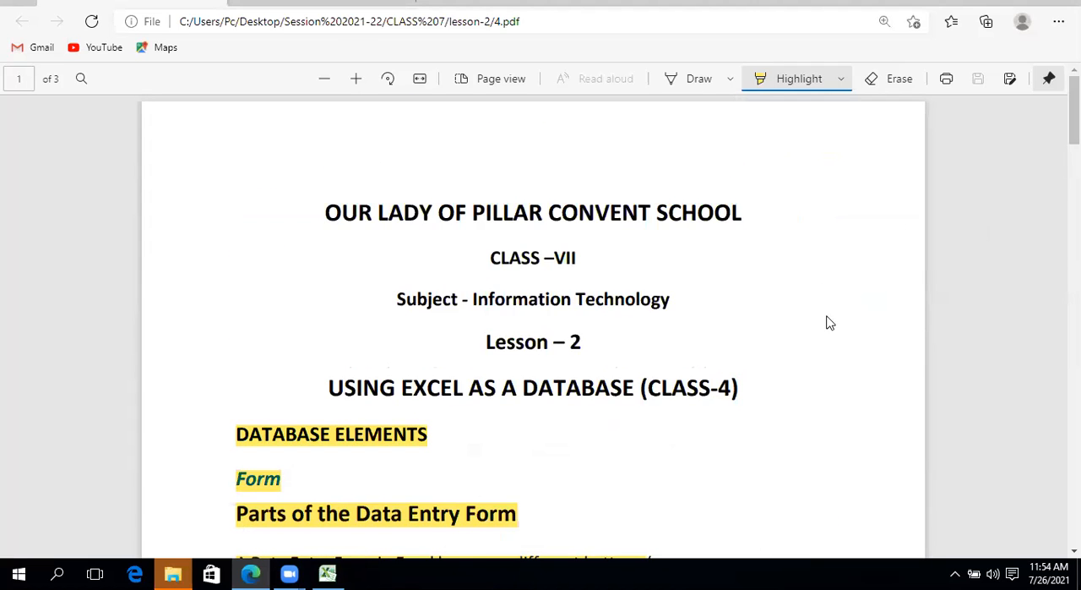
# Switch back to Excel, close the data form, and restore the window to a smaller size with its title bar in view
pyautogui.click(328, 574)
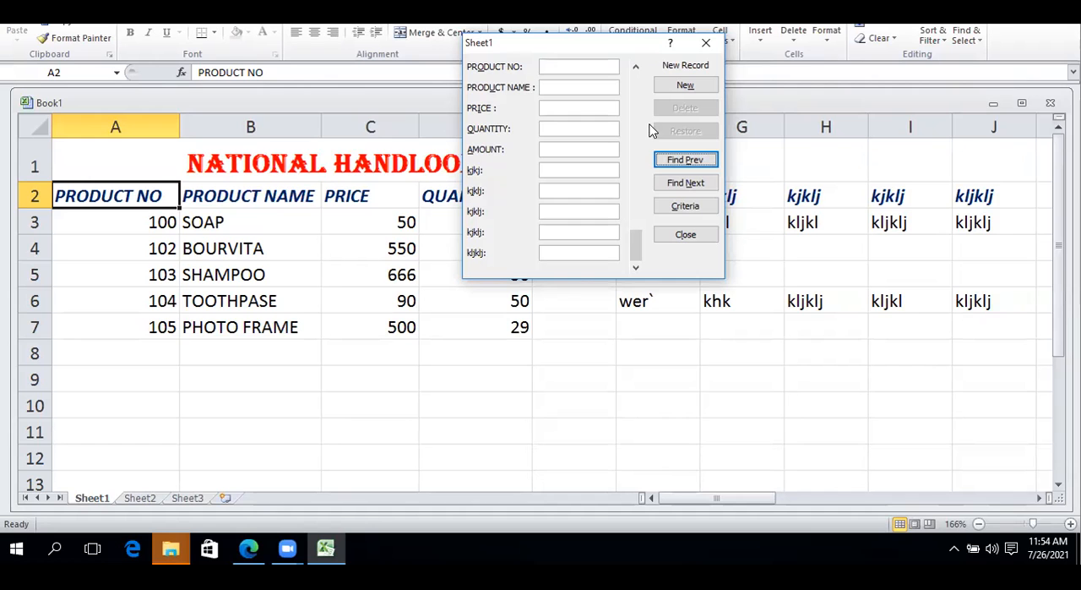
pyautogui.click(681, 234)
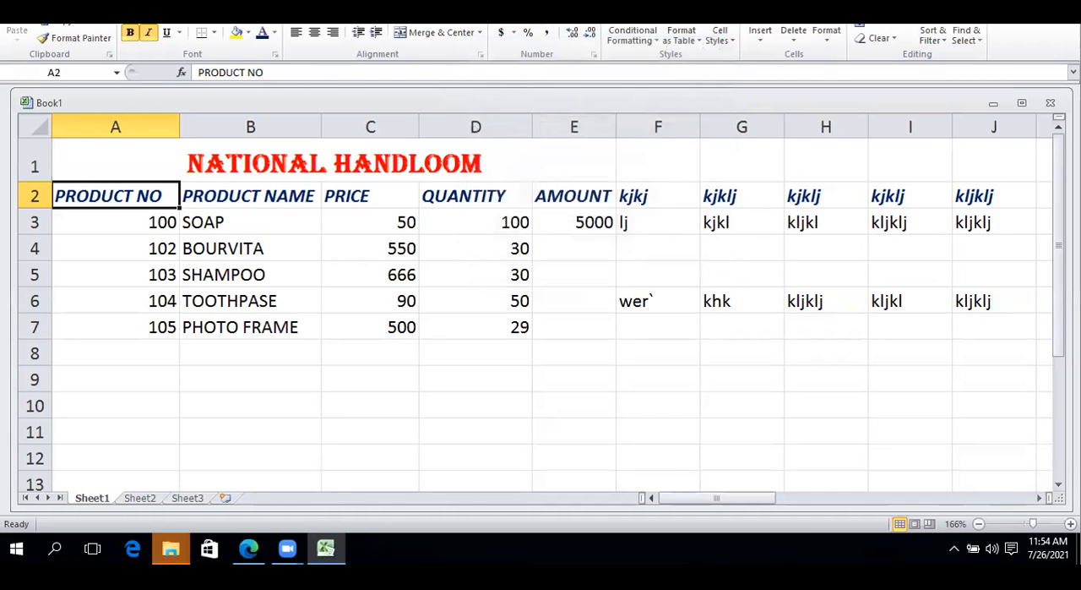
pyautogui.click(1026, 11)
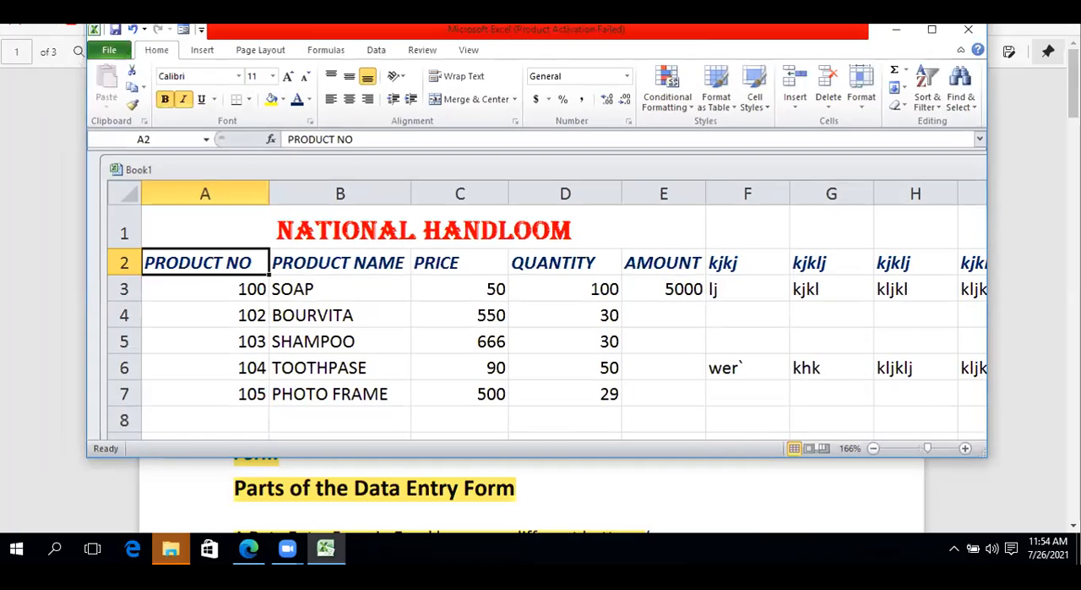
pyautogui.moveTo(922, 50); pyautogui.dragTo(924, 84)
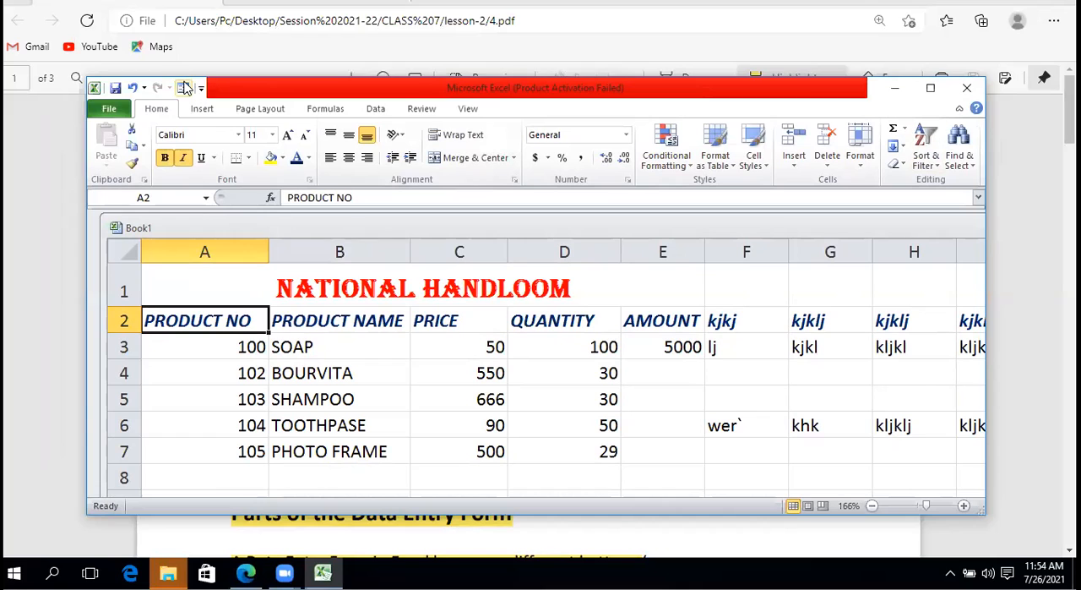
# Remove the Form command from the Quick Access Toolbar
pyautogui.rightClick(185, 88)
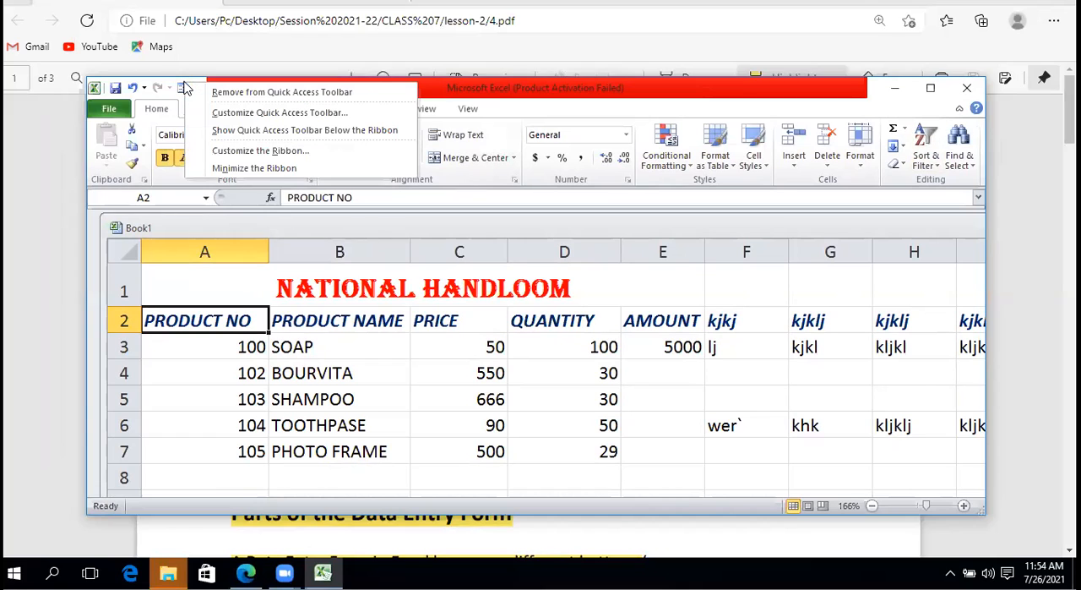
pyautogui.click(243, 95)
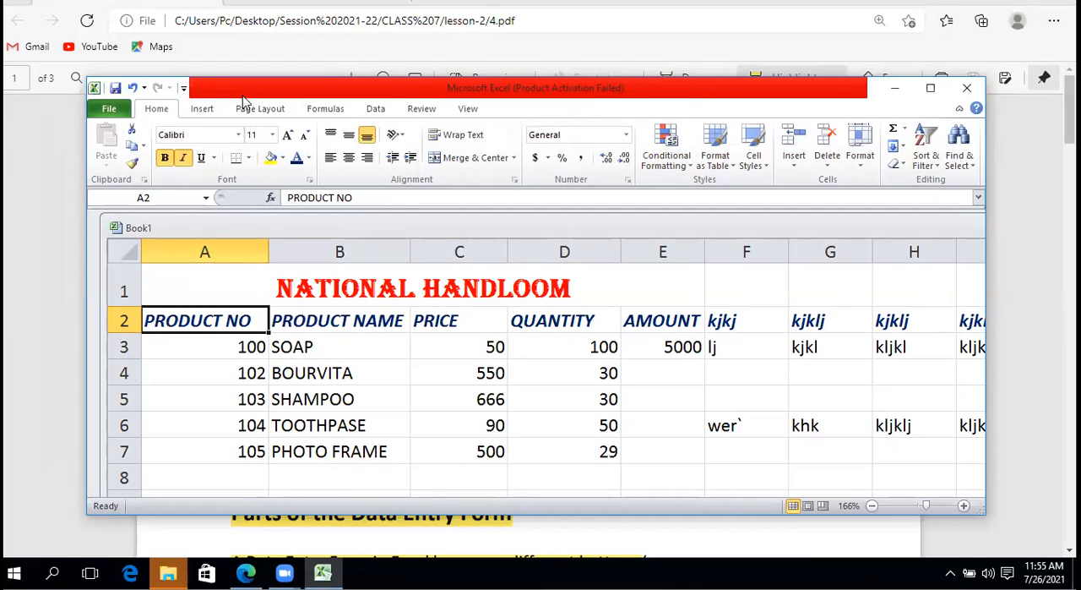
# Customize the Quick Access Toolbar by adding the Form... command from All Commands and apply the change
pyautogui.rightClick(172, 93)
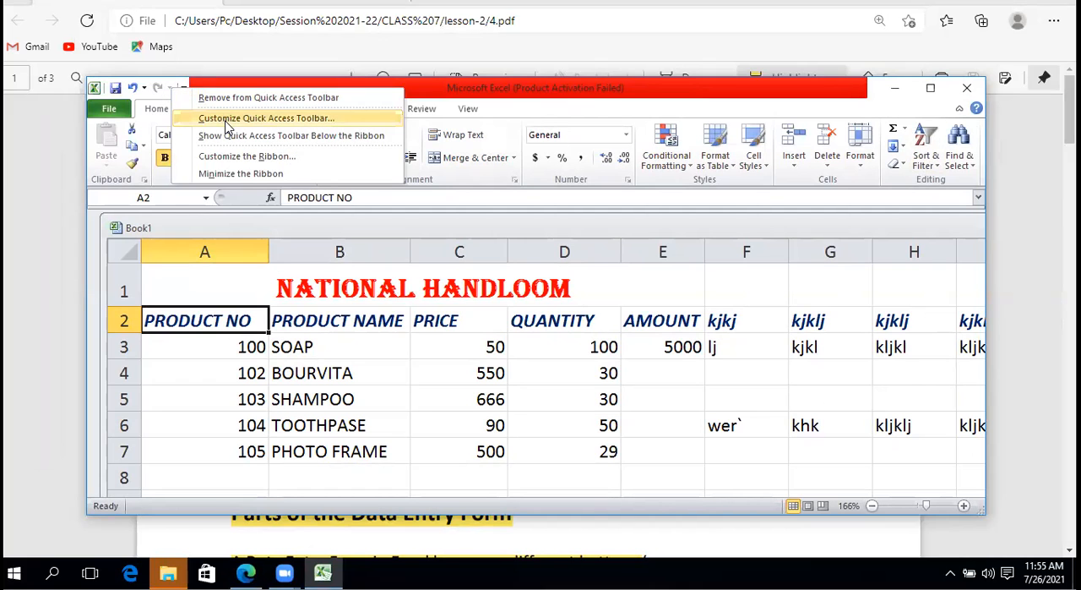
pyautogui.click(227, 119)
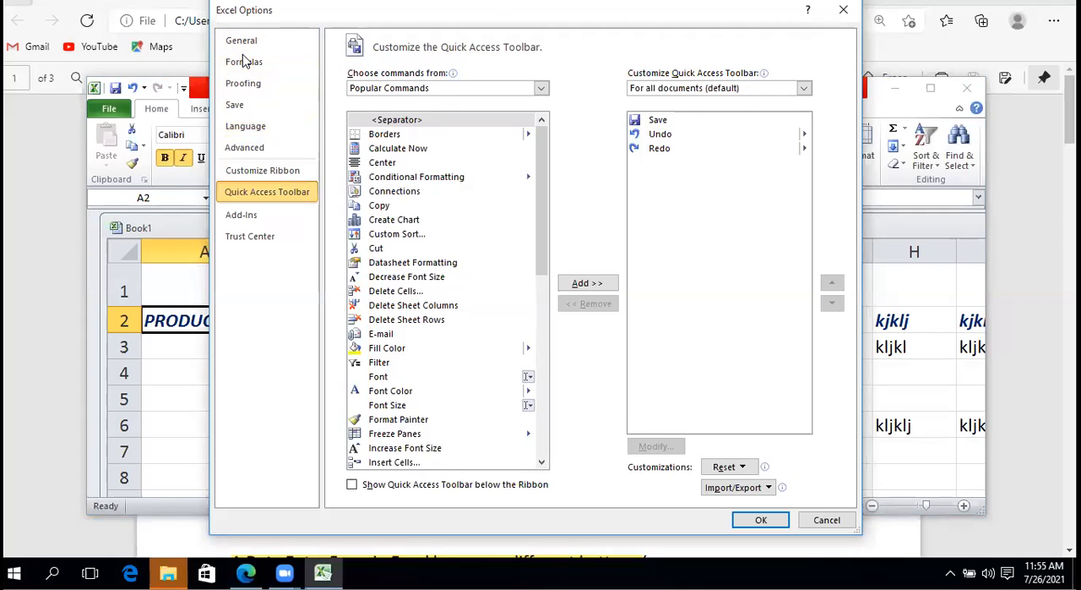
pyautogui.click(422, 90)
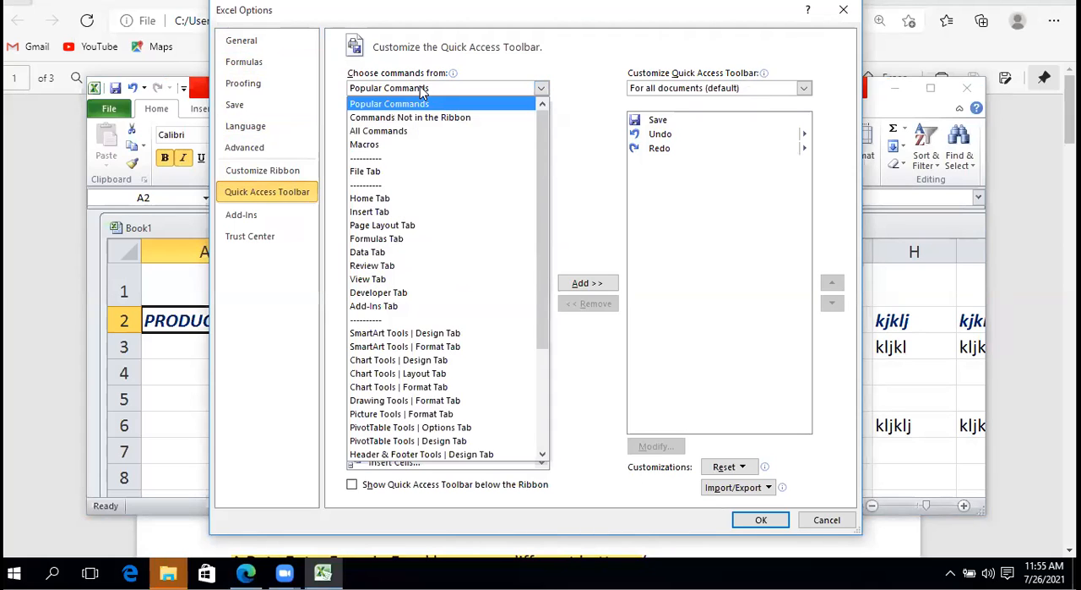
pyautogui.click(405, 135)
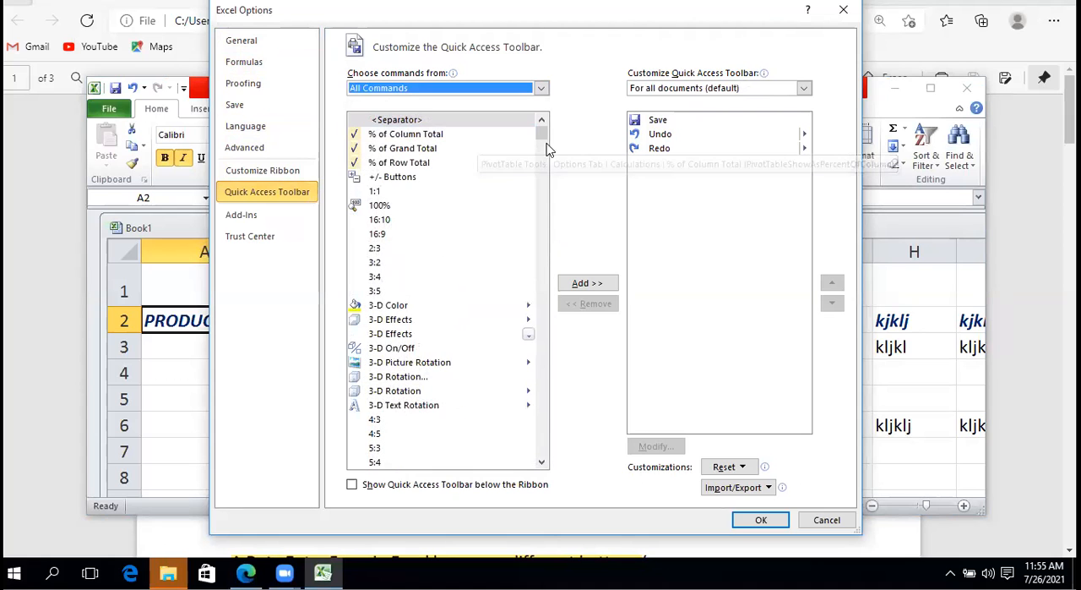
pyautogui.moveTo(544, 138); pyautogui.dragTo(545, 237)
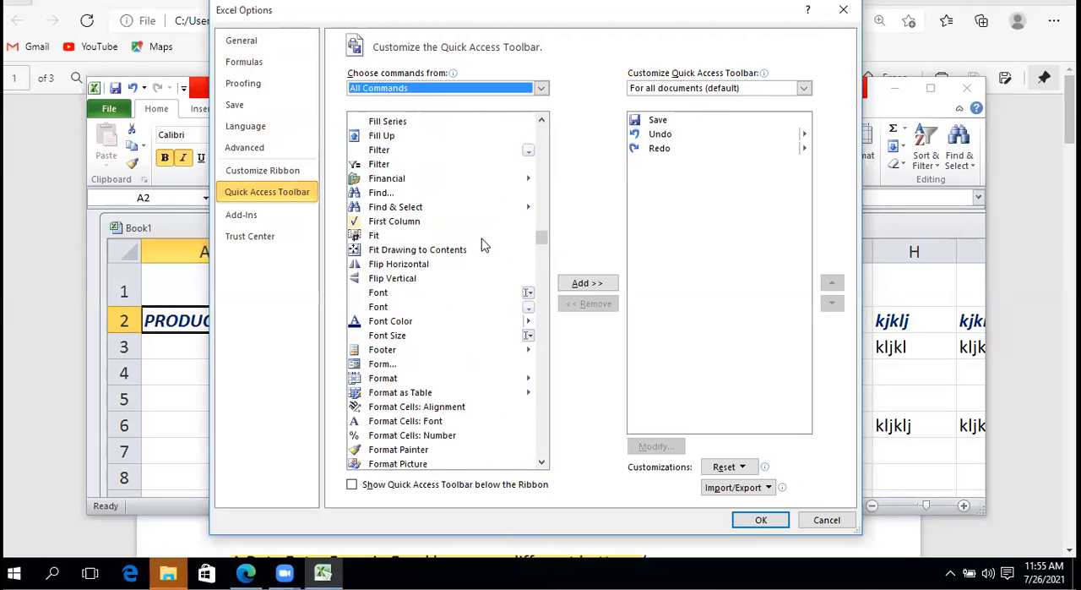
pyautogui.click(382, 367)
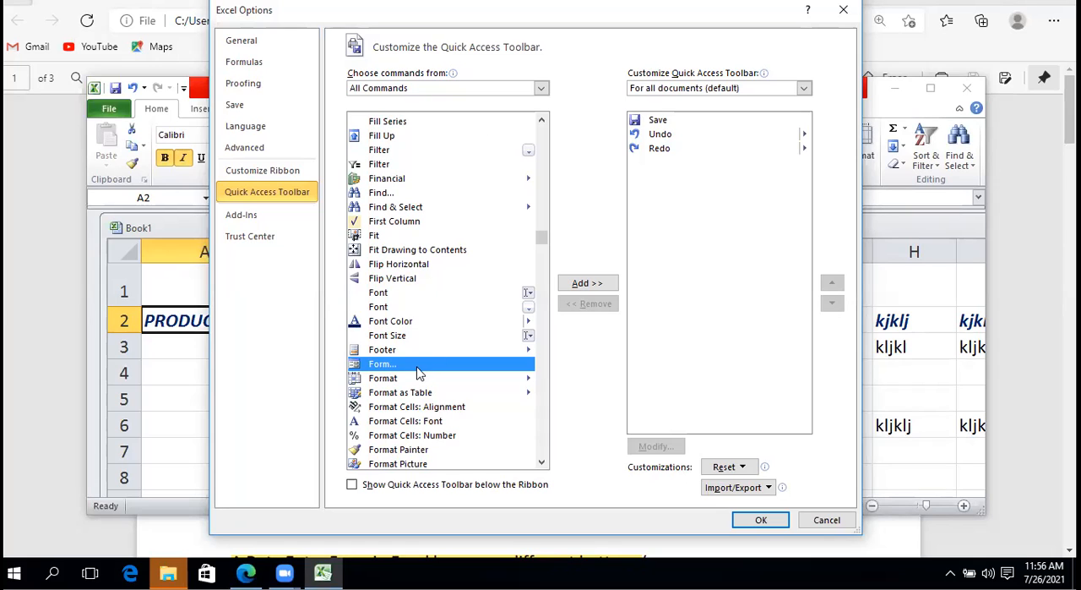
pyautogui.click(600, 285)
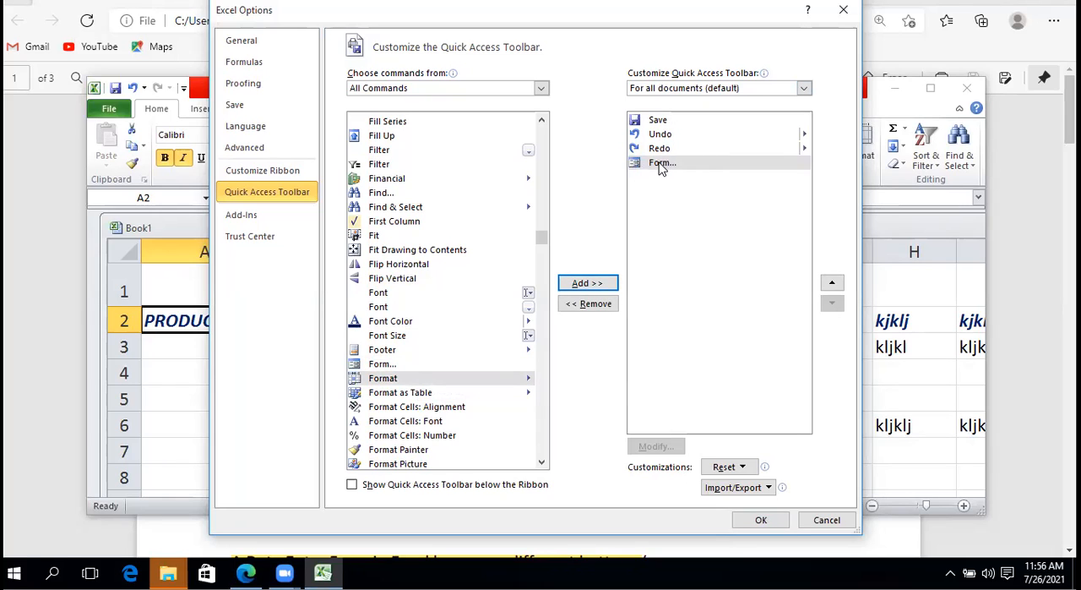
pyautogui.click(760, 520)
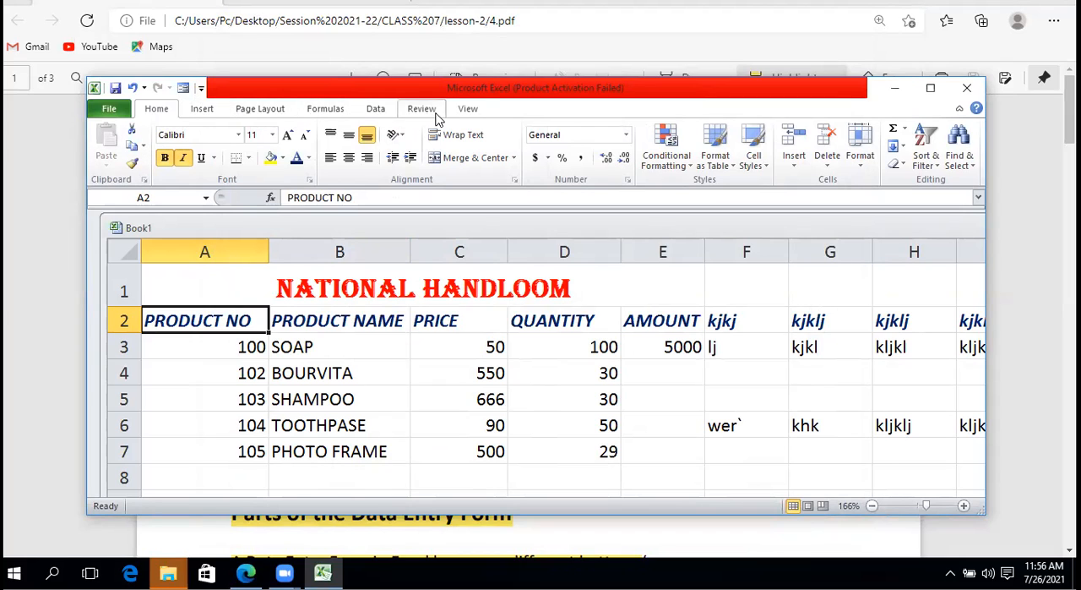
# Start customizing the Ribbon: select Form... from All Commands and create a new custom tab after Home
pyautogui.rightClick(280, 182)
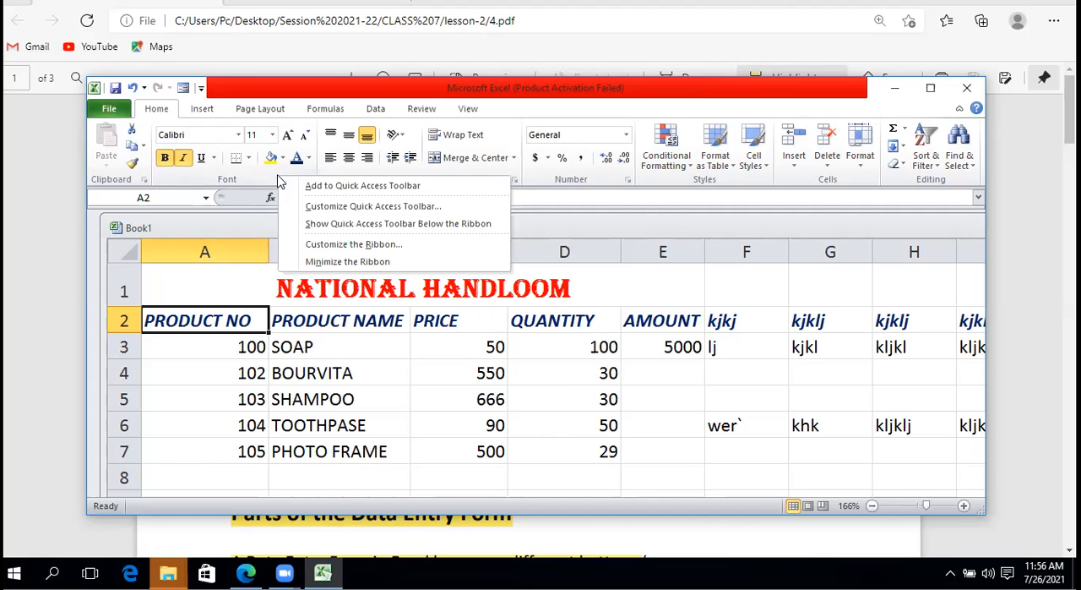
pyautogui.click(322, 247)
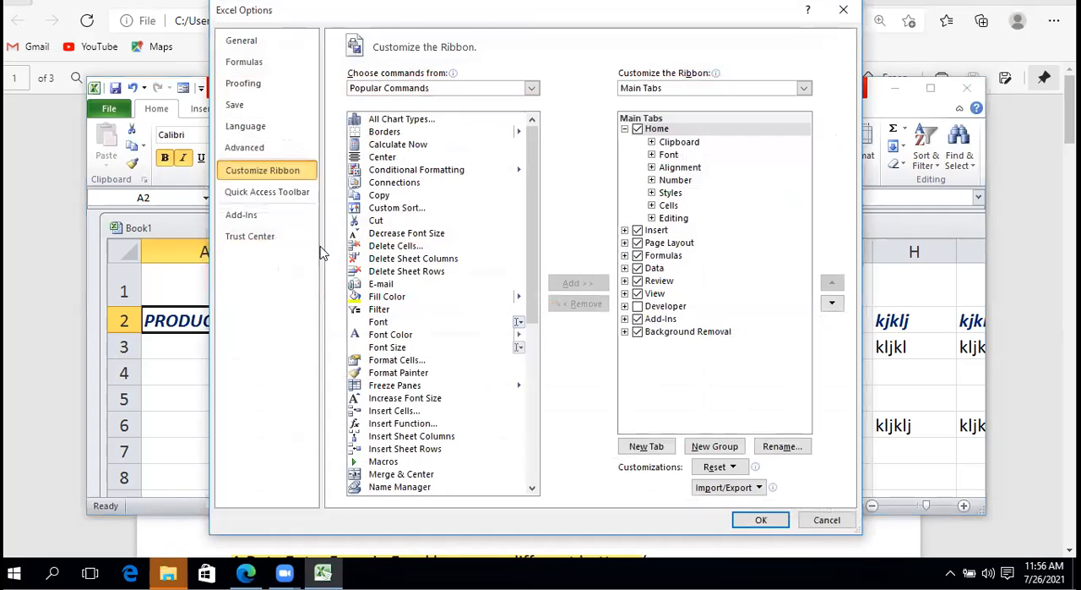
pyautogui.click(522, 90)
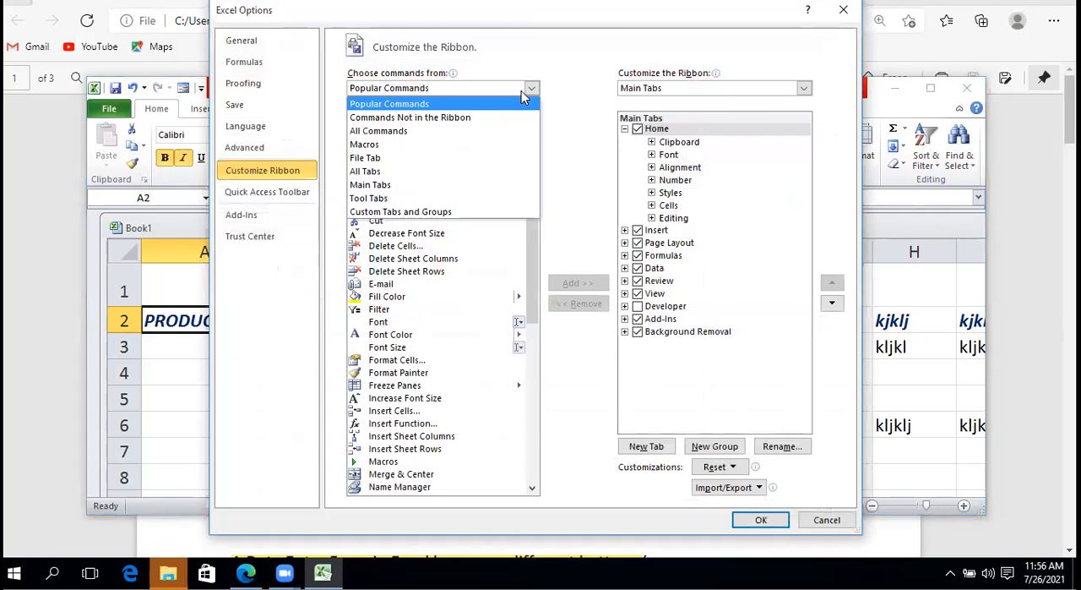
pyautogui.click(477, 131)
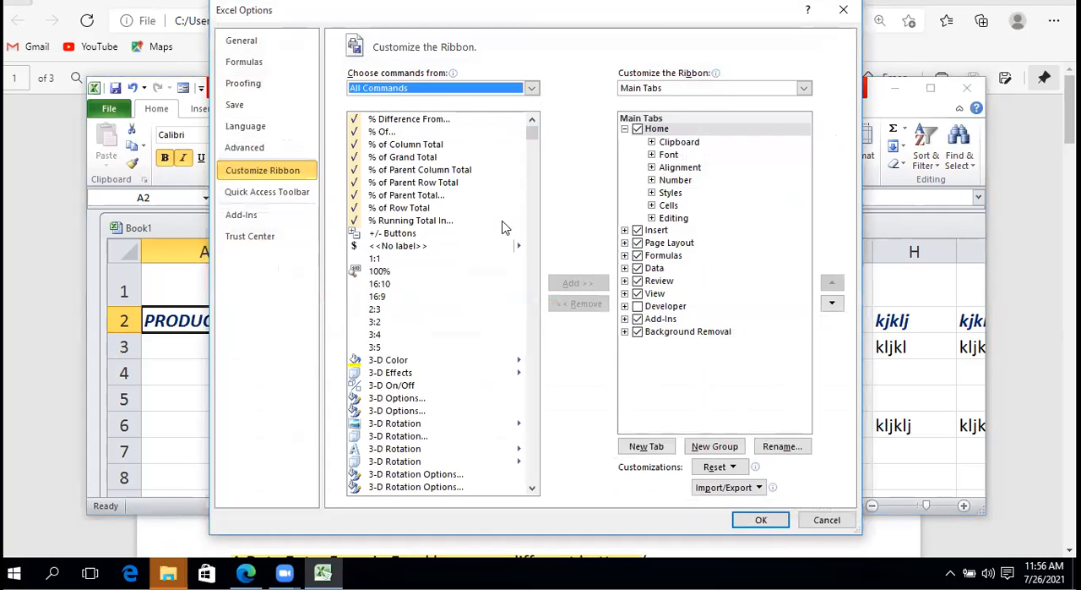
pyautogui.moveTo(534, 137); pyautogui.dragTo(524, 248)
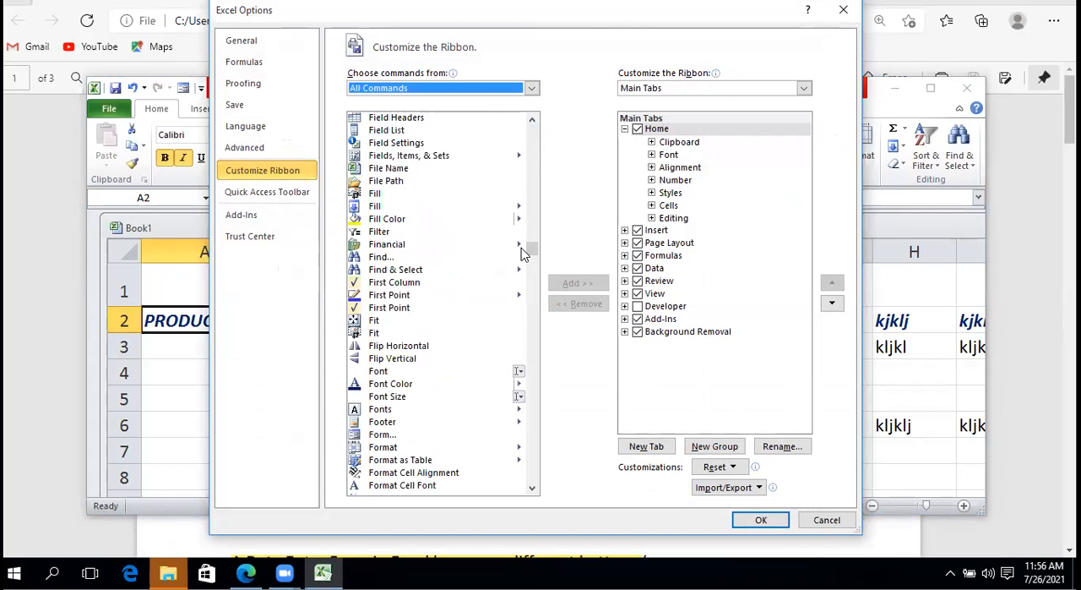
pyautogui.click(387, 436)
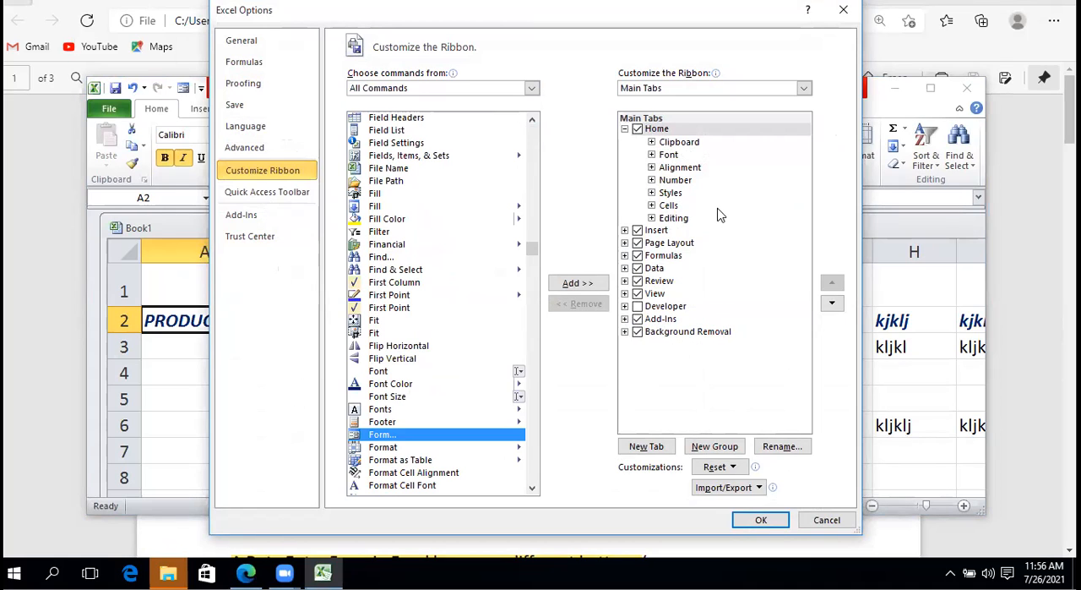
pyautogui.click(647, 446)
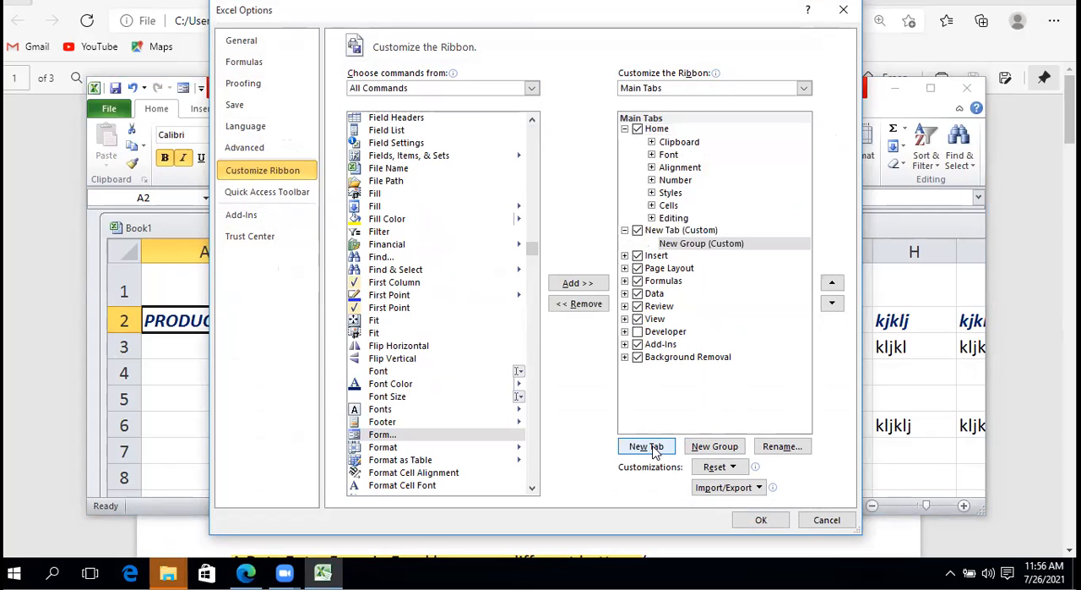
# Assign the frowning face symbol to the new custom group, keeping the display name New Group
pyautogui.click(781, 448)
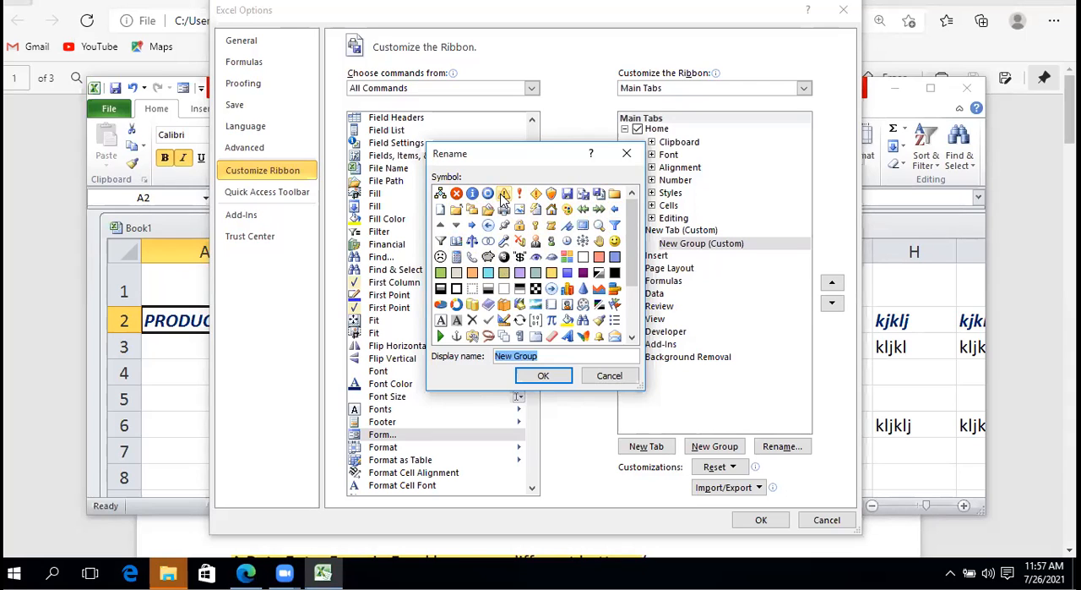
pyautogui.click(441, 257)
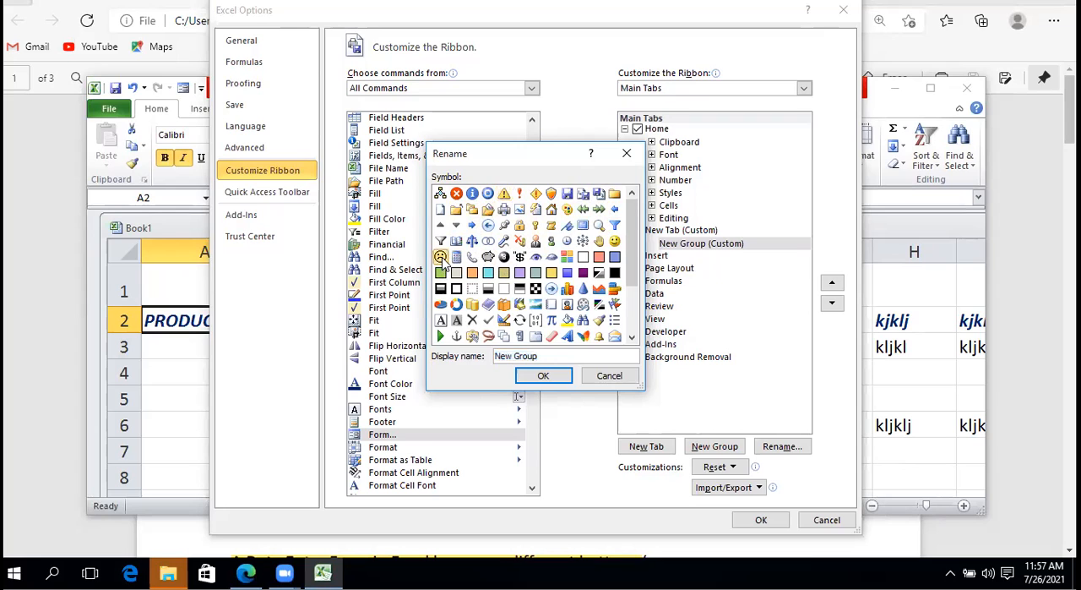
pyautogui.click(540, 376)
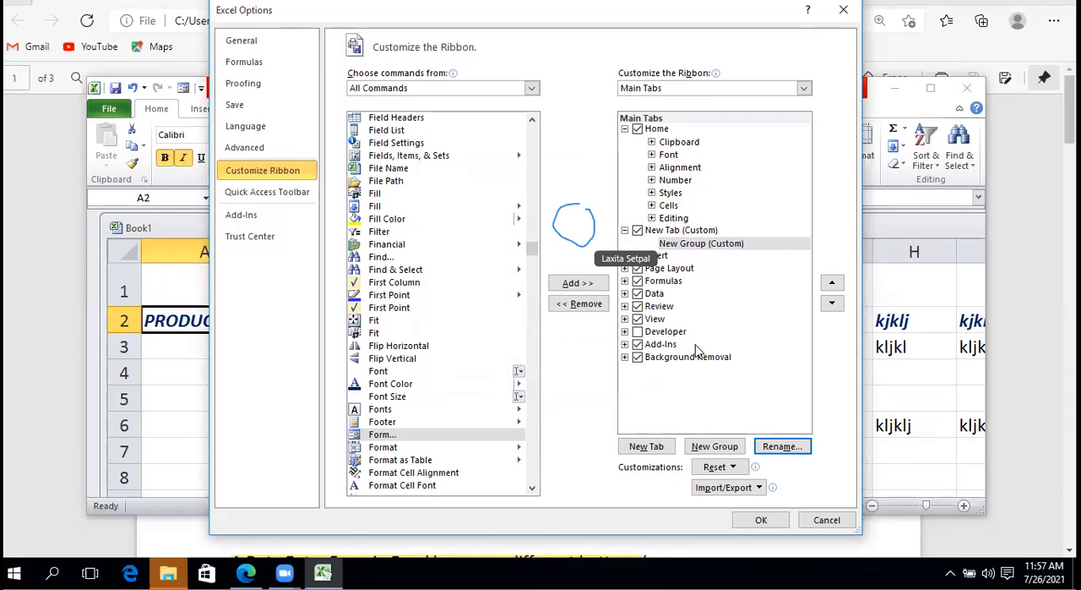
pyautogui.click(771, 447)
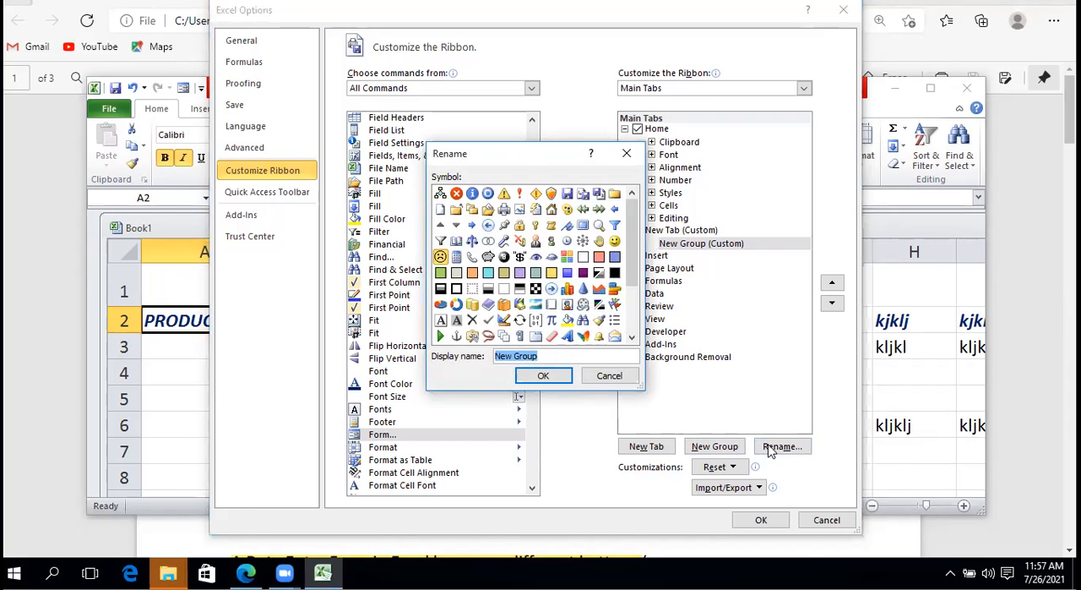
pyautogui.click(559, 377)
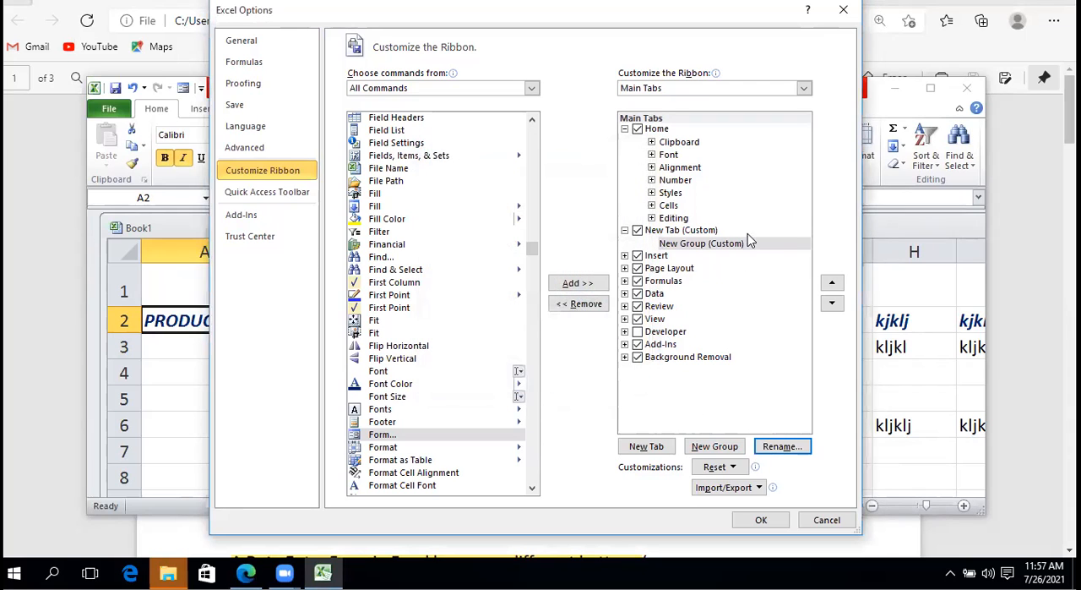
# Rename the new custom tab as DATABASE TAB
pyautogui.click(710, 233)
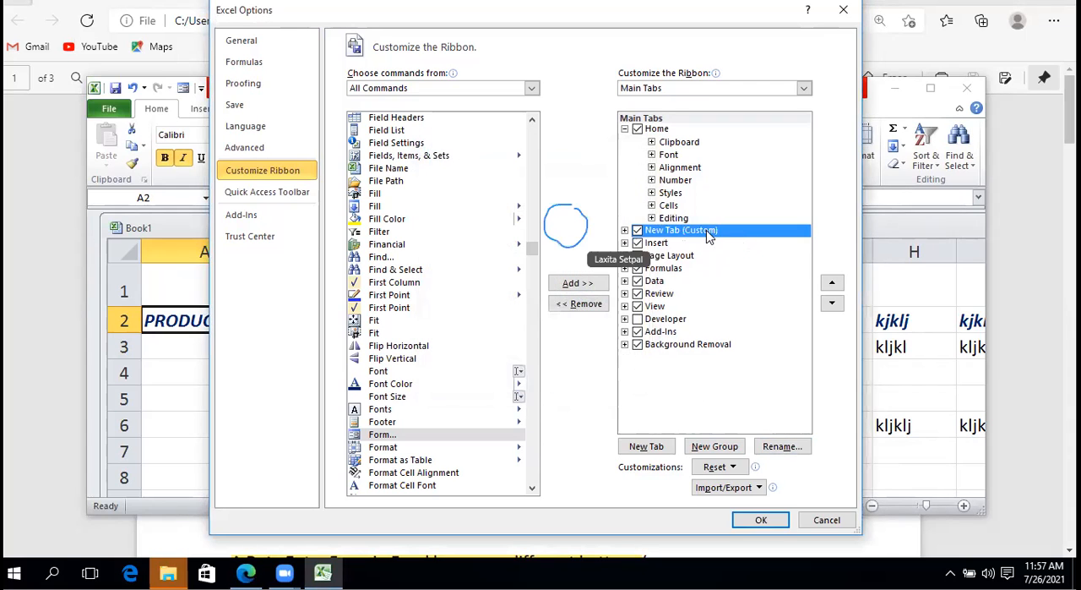
pyautogui.click(782, 446)
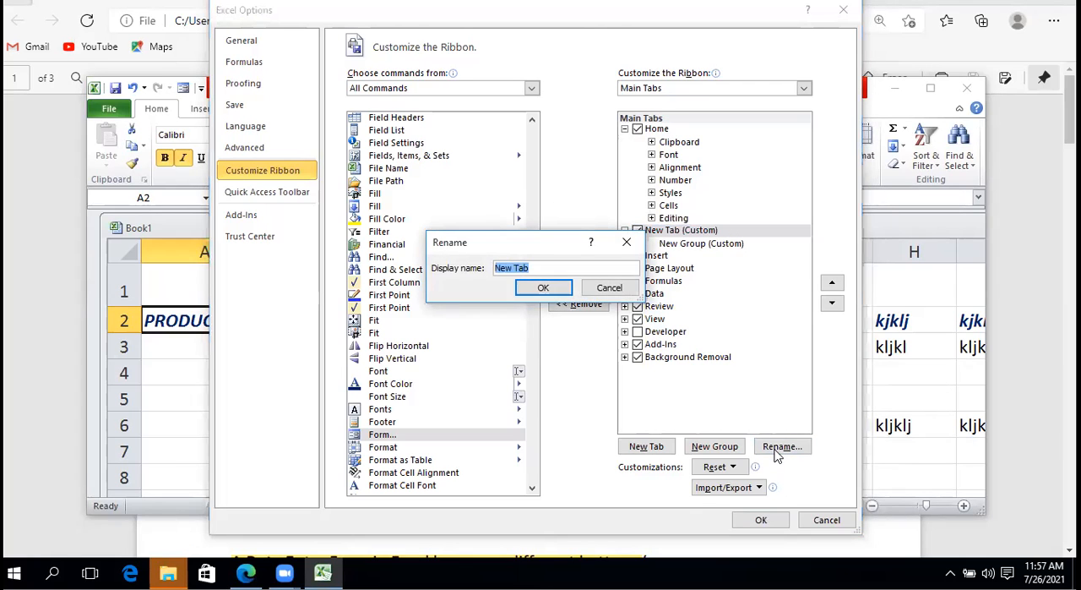
pyautogui.write('f')
pyautogui.press('BackSpace')
pyautogui.press('BackSpace')
pyautogui.press('BackSpace')
pyautogui.press('BackSpace')
pyautogui.press('BackSpace')
pyautogui.write('DATABASE TAB')
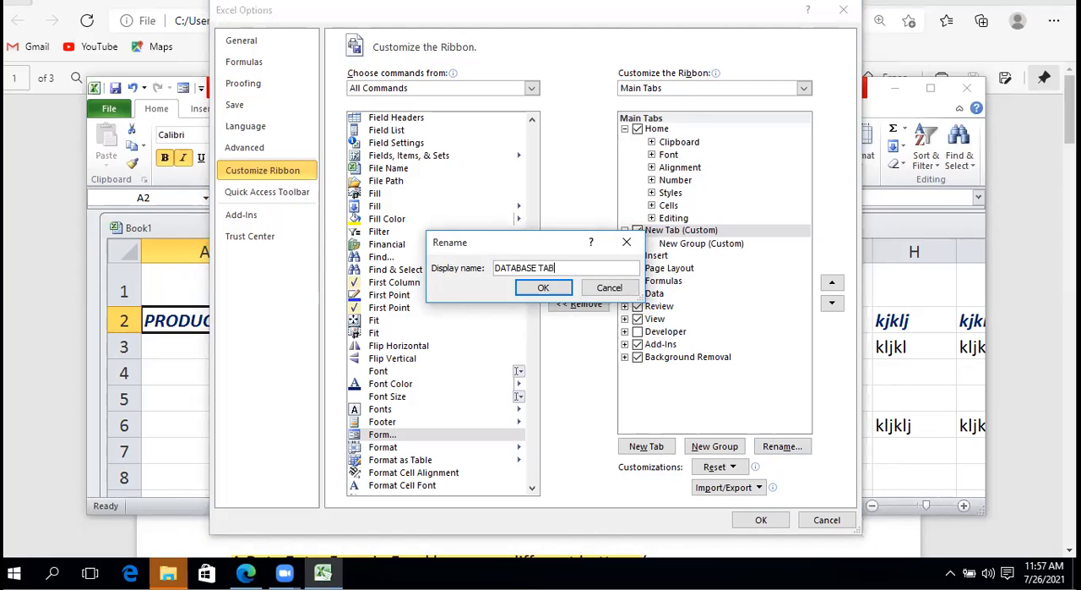
pyautogui.click(545, 289)
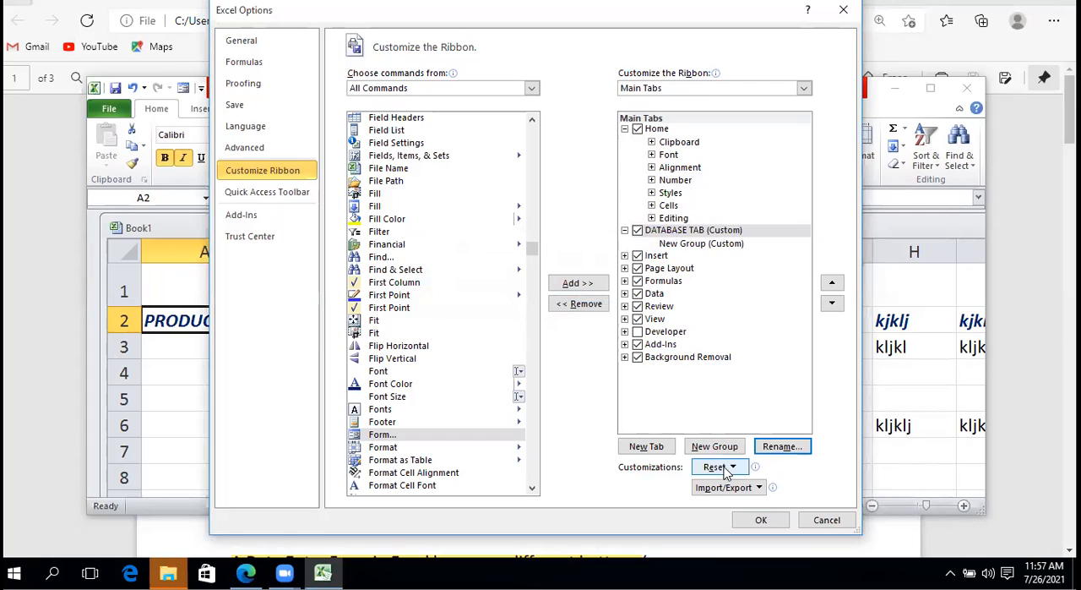
# Try to add the Form... command directly to the DATABASE TAB custom tab
pyautogui.click(571, 284)
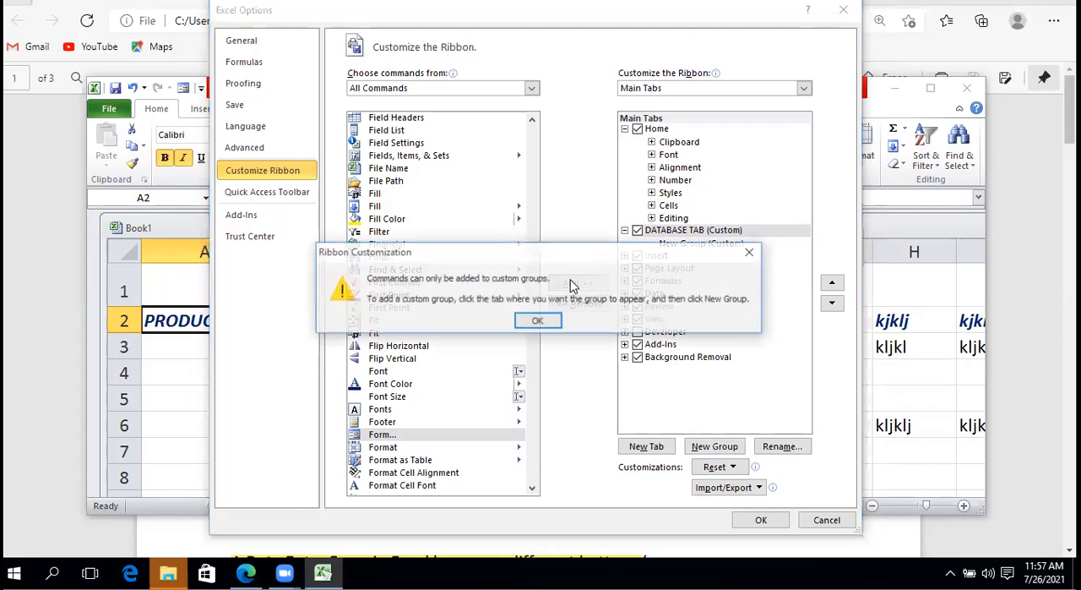
pyautogui.click(538, 321)
pyautogui.click(699, 235)
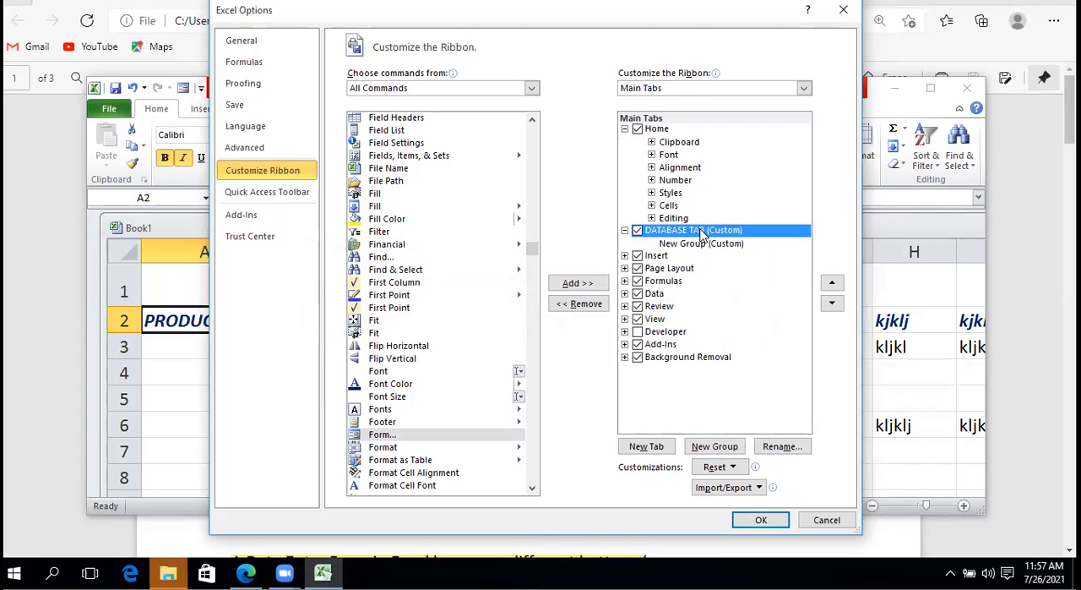
pyautogui.click(449, 435)
pyautogui.click(580, 284)
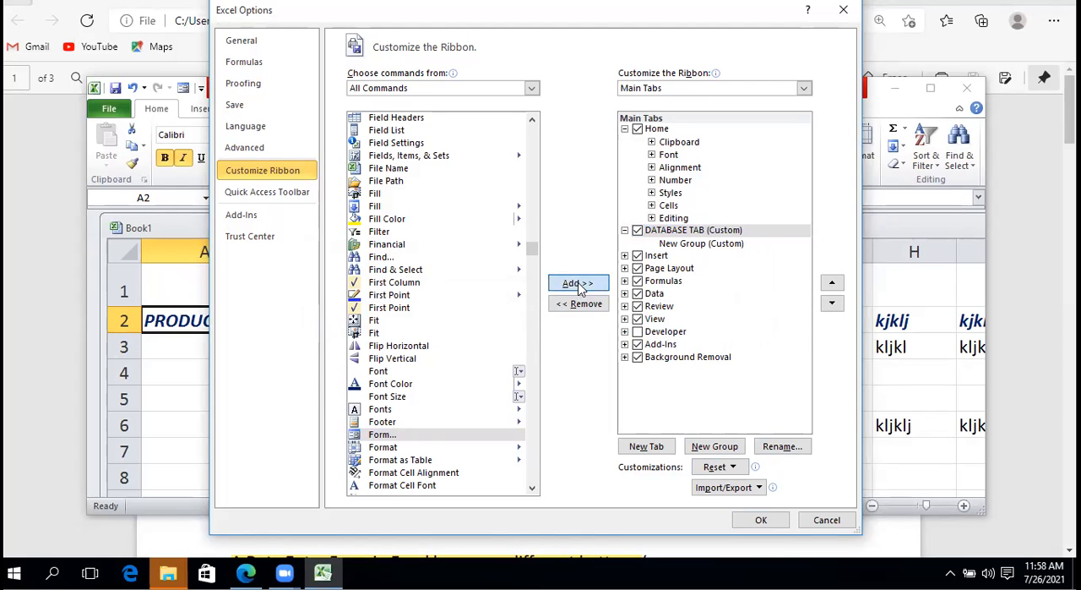
pyautogui.click(540, 322)
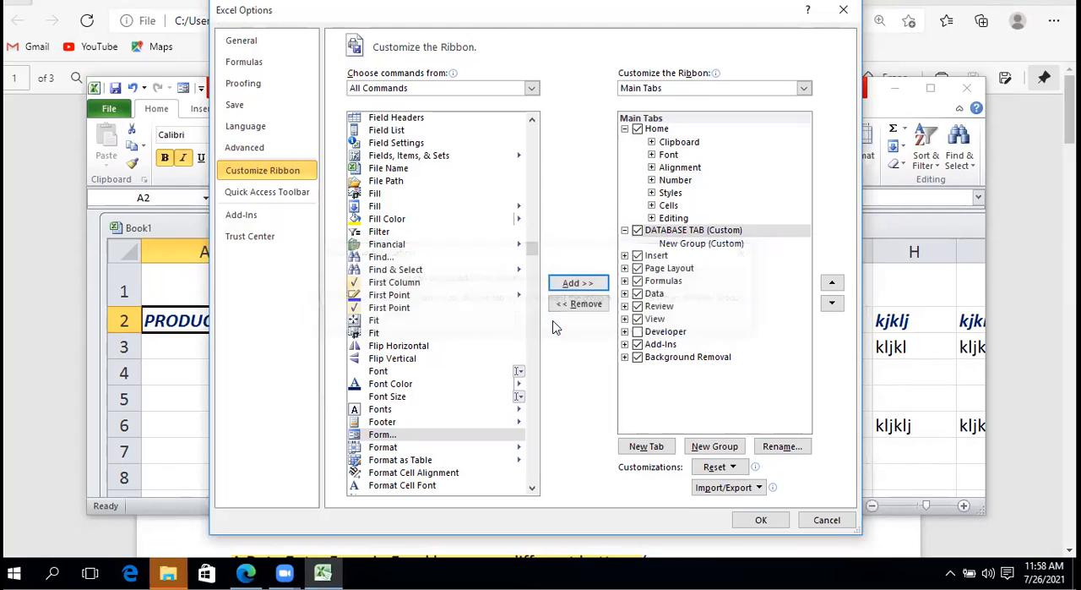
# Add the Form... command to the New Group under DATABASE TAB and apply the Ribbon customization
pyautogui.click(708, 244)
pyautogui.click(579, 284)
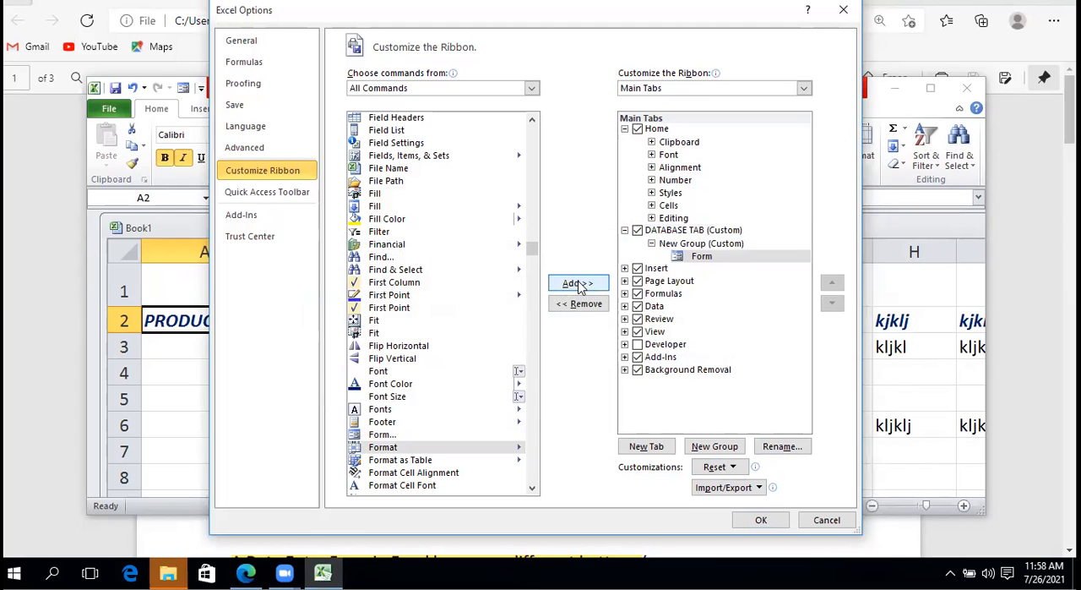
pyautogui.click(718, 248)
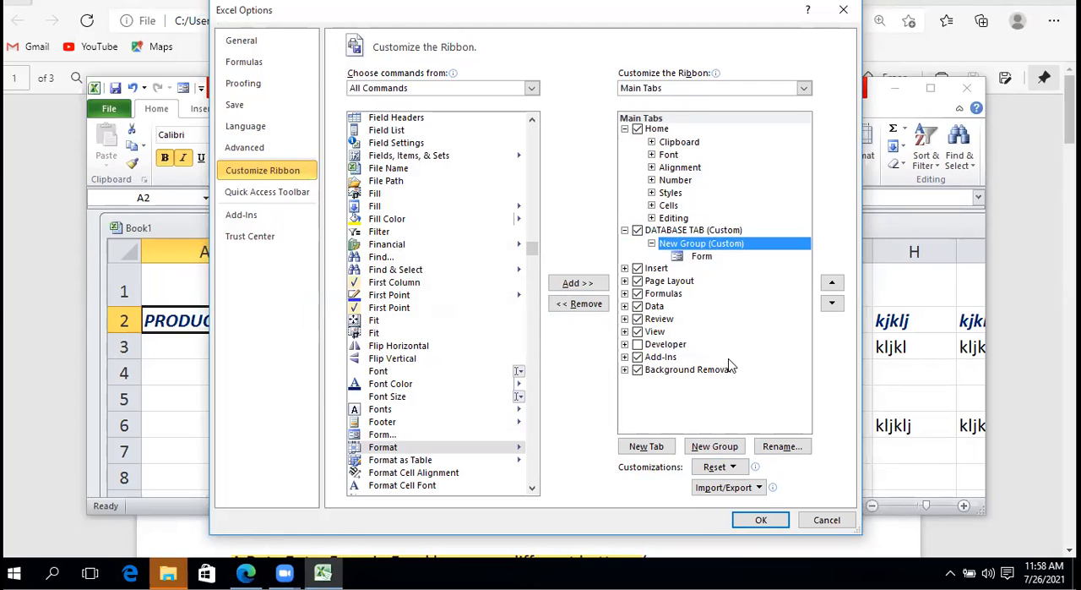
pyautogui.click(652, 244)
pyautogui.click(652, 244)
pyautogui.click(760, 521)
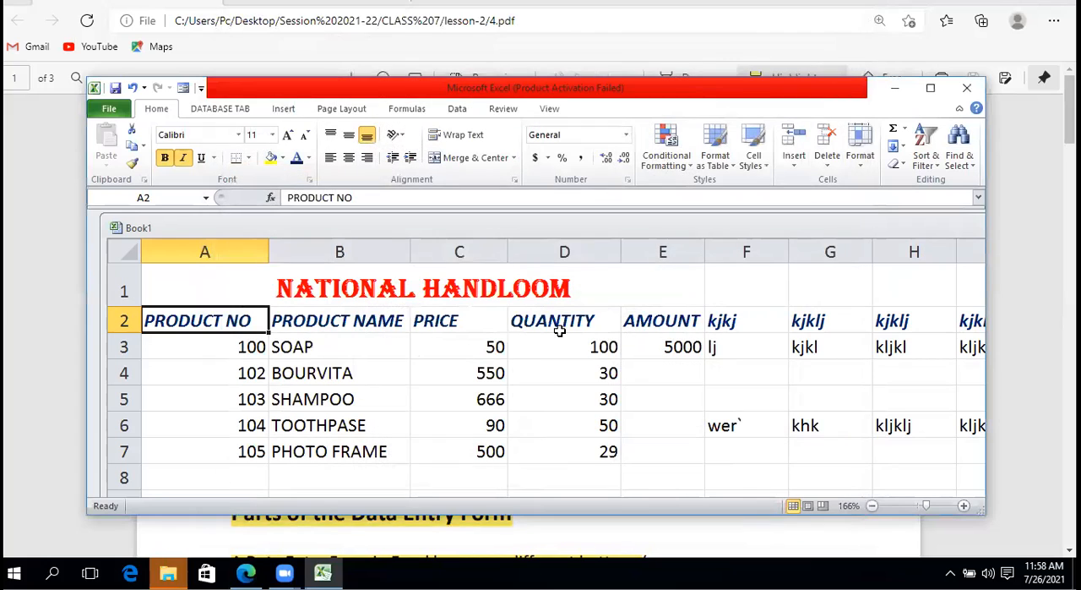
# Display the DATABASE TAB commands on the Ribbon and maximize the workbook's application window
pyautogui.click(230, 112)
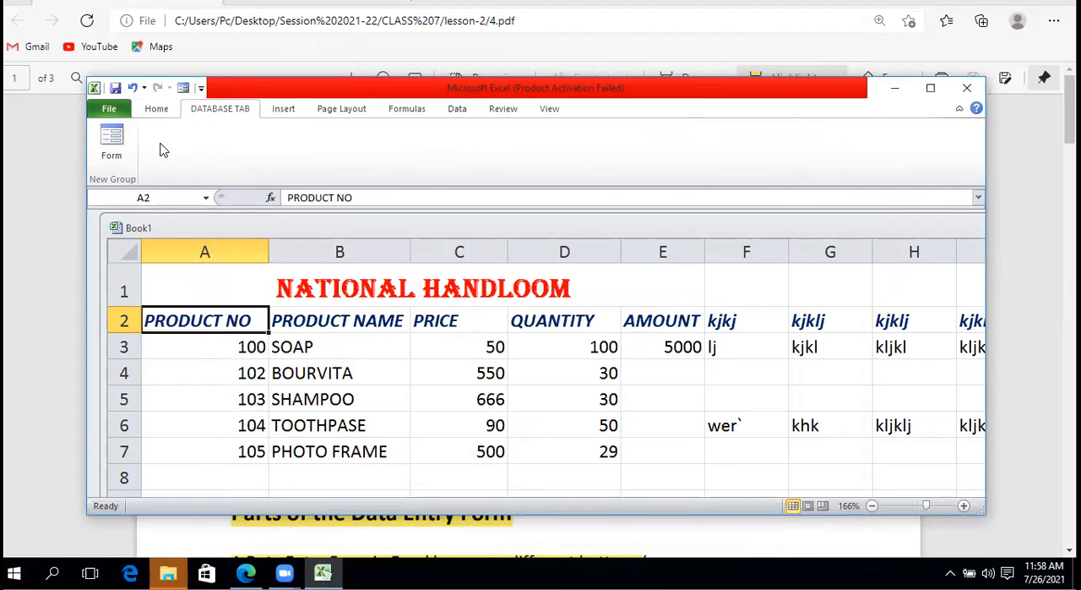
pyautogui.click(929, 90)
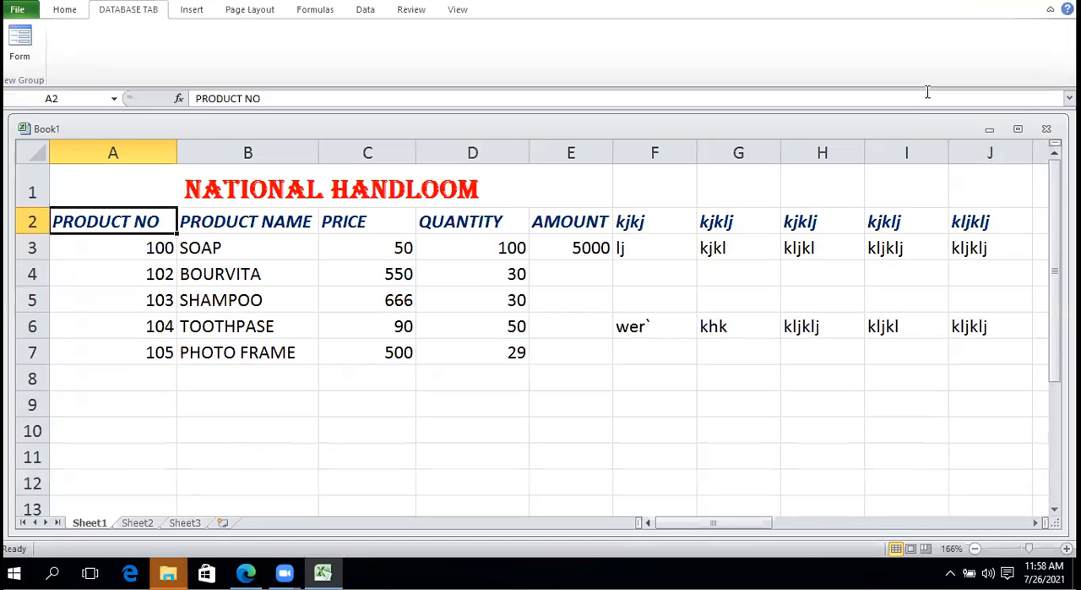